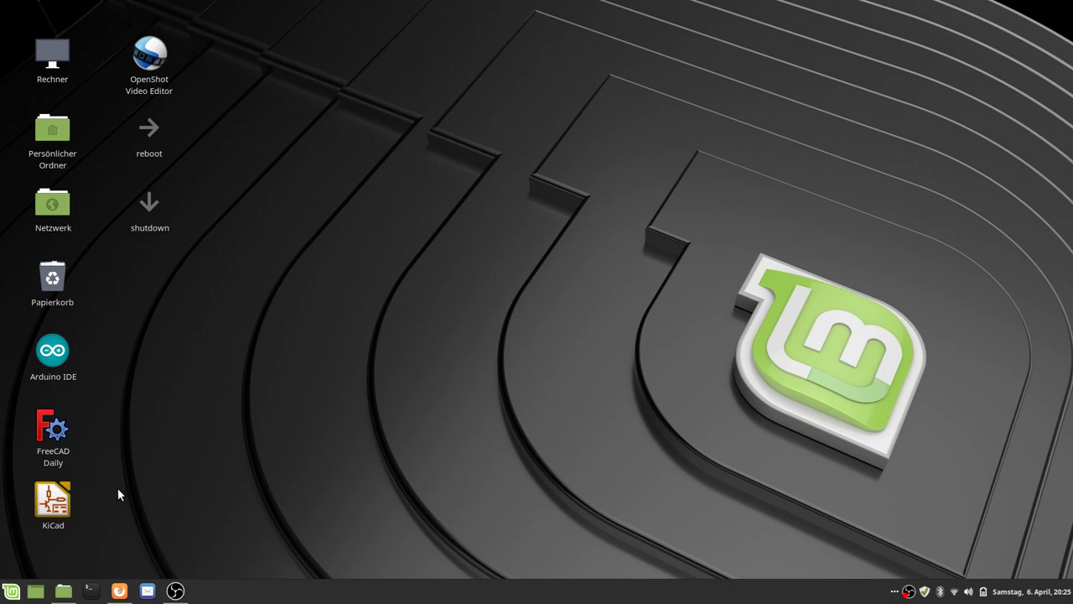
# Bring up the KiCad folder window, open its 3d folder and select RK09K1110B26.zip.
pyautogui.click(67, 593)
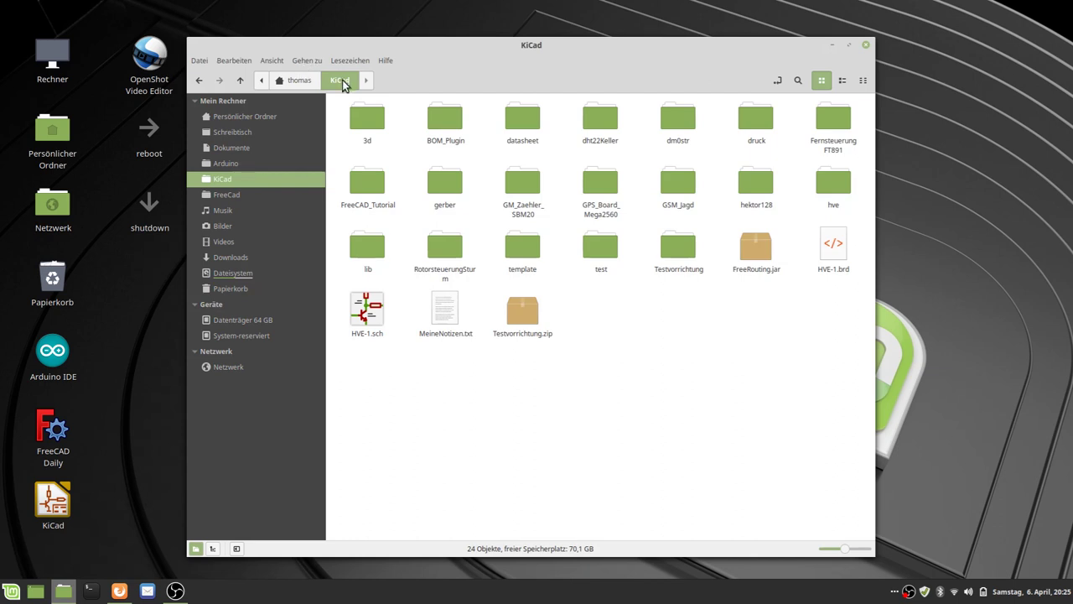
pyautogui.click(366, 119)
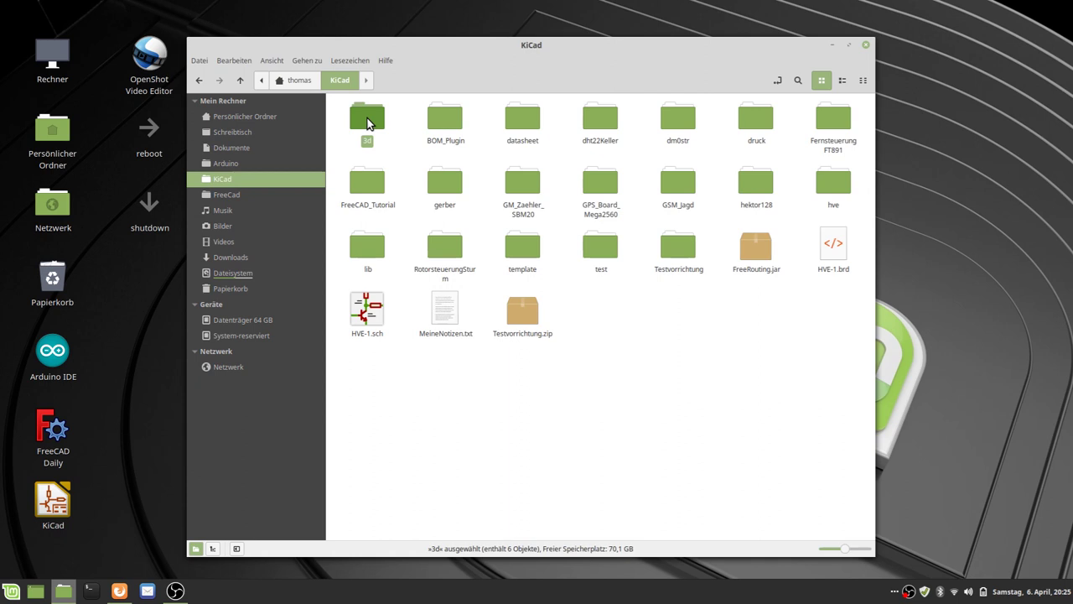
pyautogui.moveTo(414, 46); pyautogui.dragTo(509, 31)
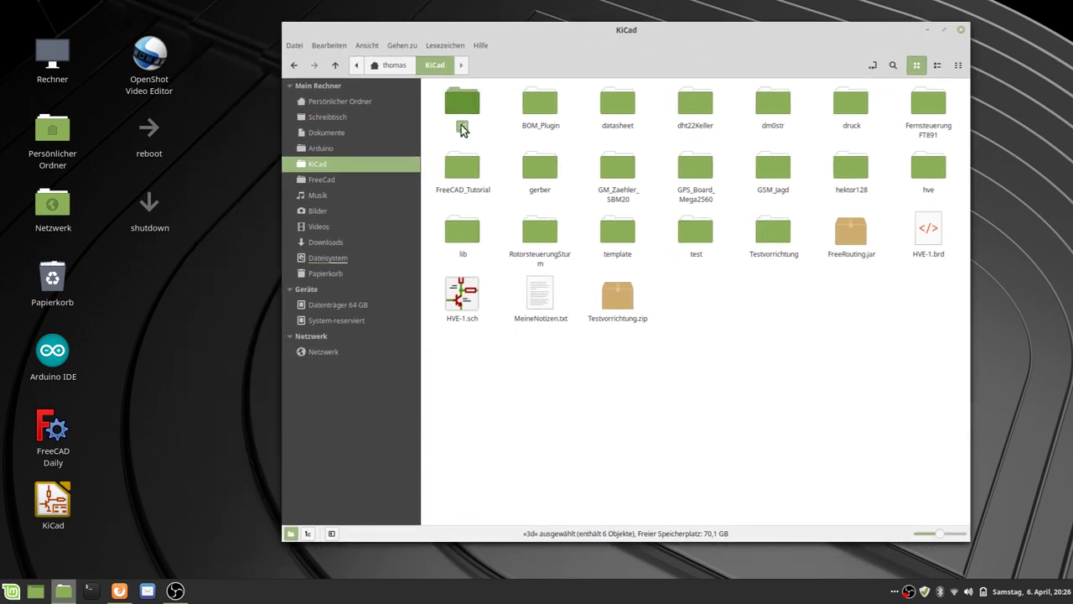
pyautogui.doubleClick(462, 113)
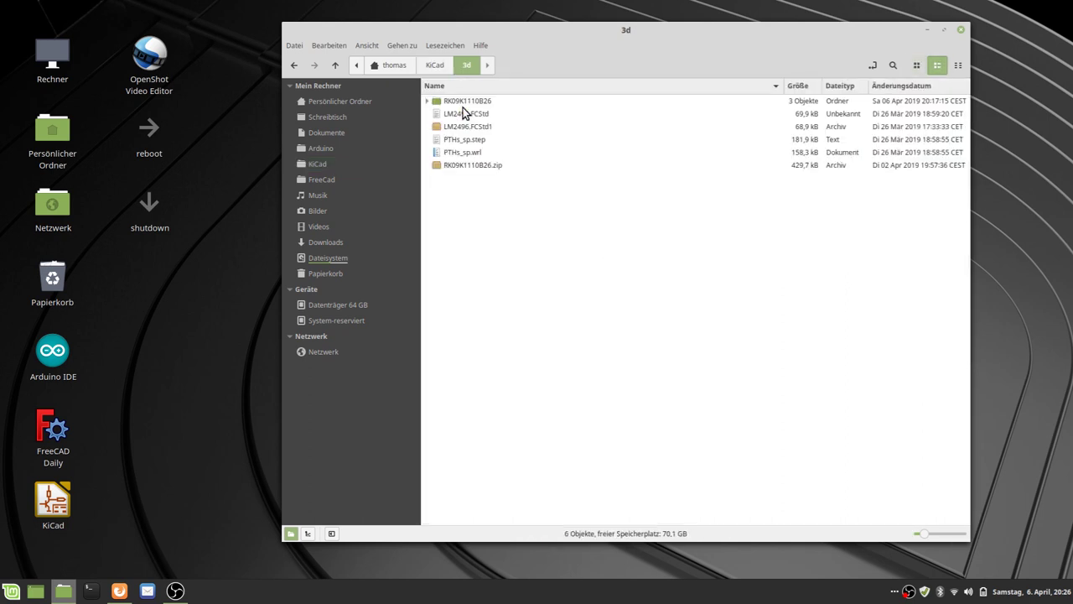
pyautogui.click(456, 169)
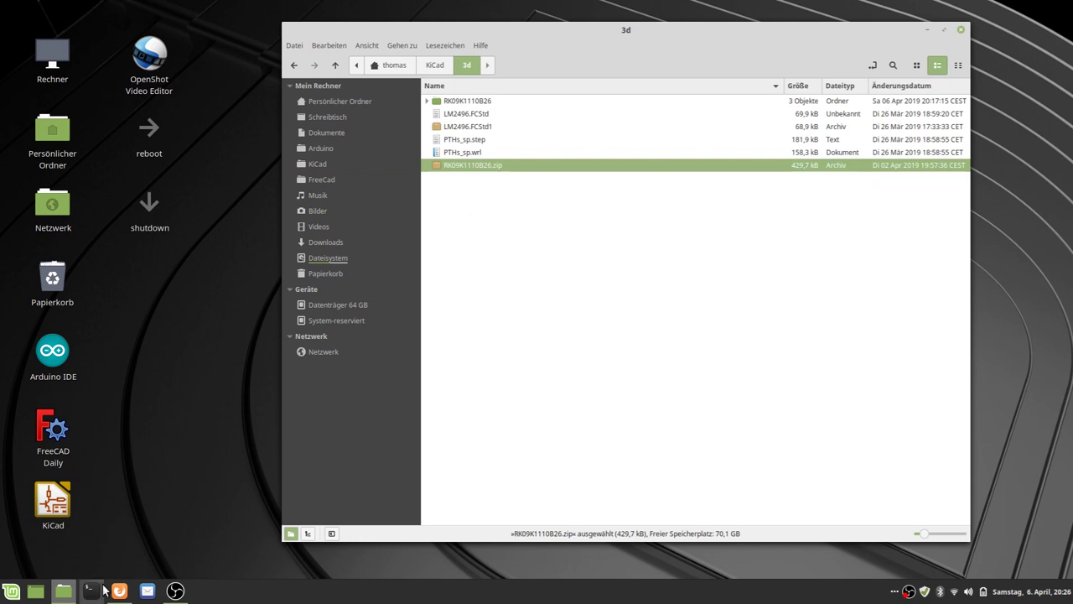
pyautogui.moveTo(120, 591)
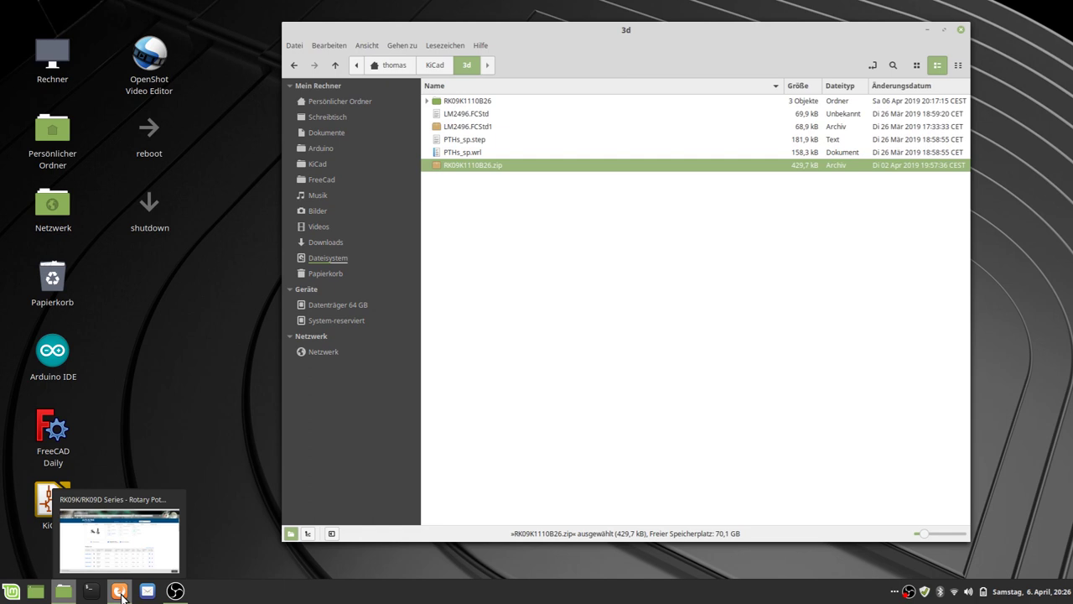
pyautogui.click(122, 591)
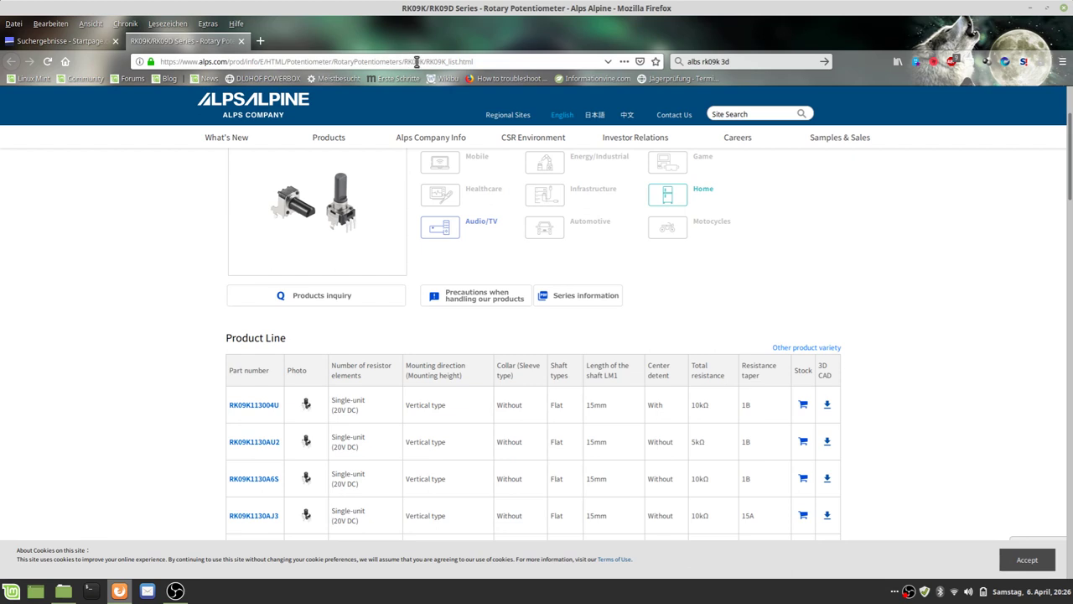
pyautogui.scroll(-4, 839, 352)
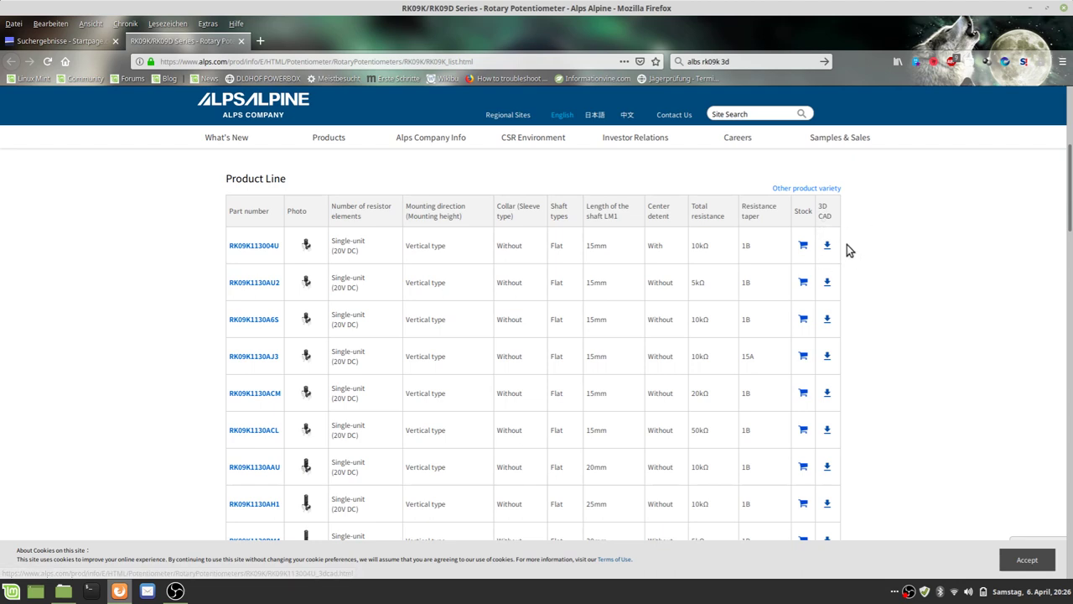
pyautogui.click(1064, 10)
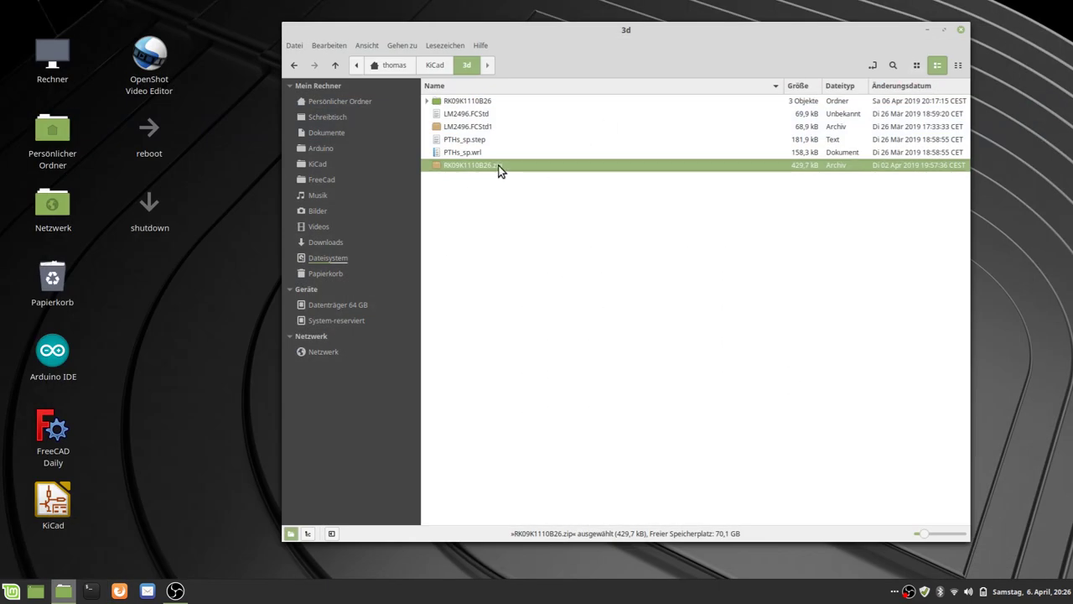
# Open the RK09K1110B26 folder, view RK09K1110B26.pdf, then select RK09K1110B26.STEP.
pyautogui.click(463, 101)
pyautogui.doubleClick(463, 101)
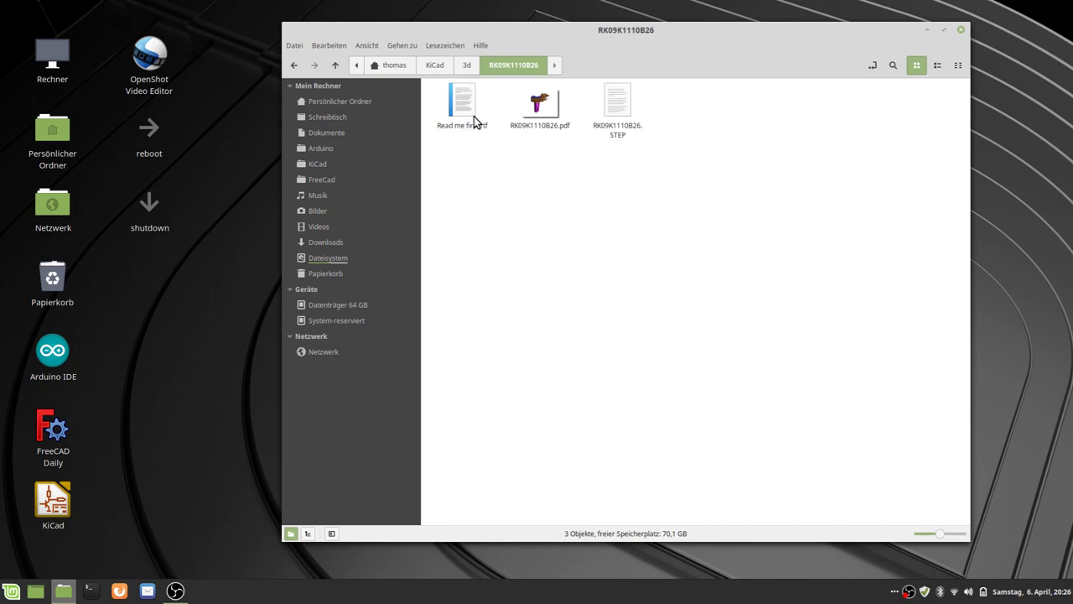
pyautogui.doubleClick(541, 126)
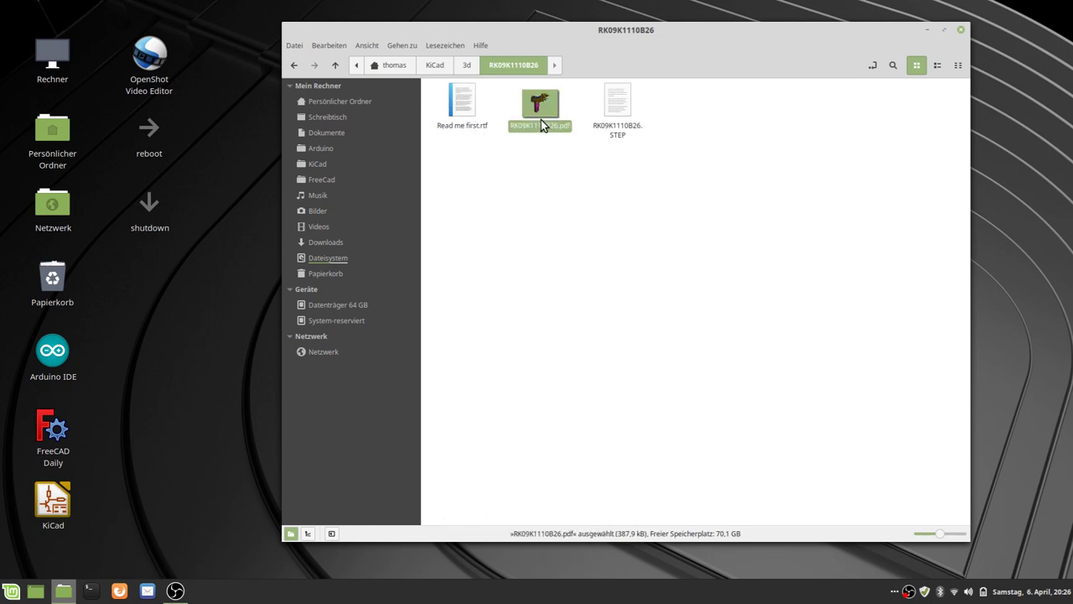
pyautogui.scroll(-3, 552, 180)
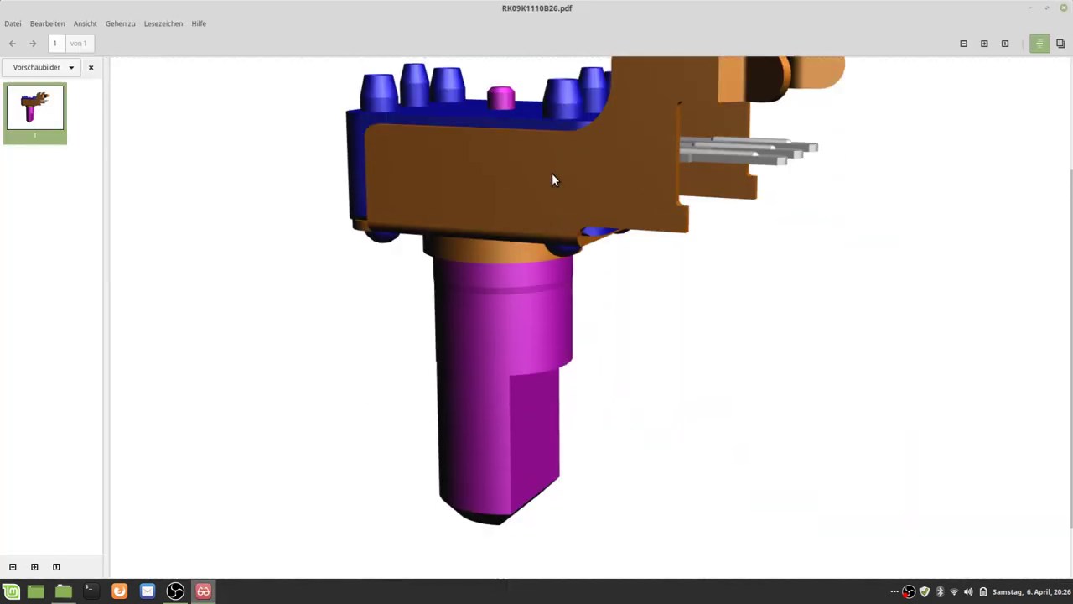
pyautogui.scroll(1, 552, 180)
pyautogui.scroll(-2, 552, 180)
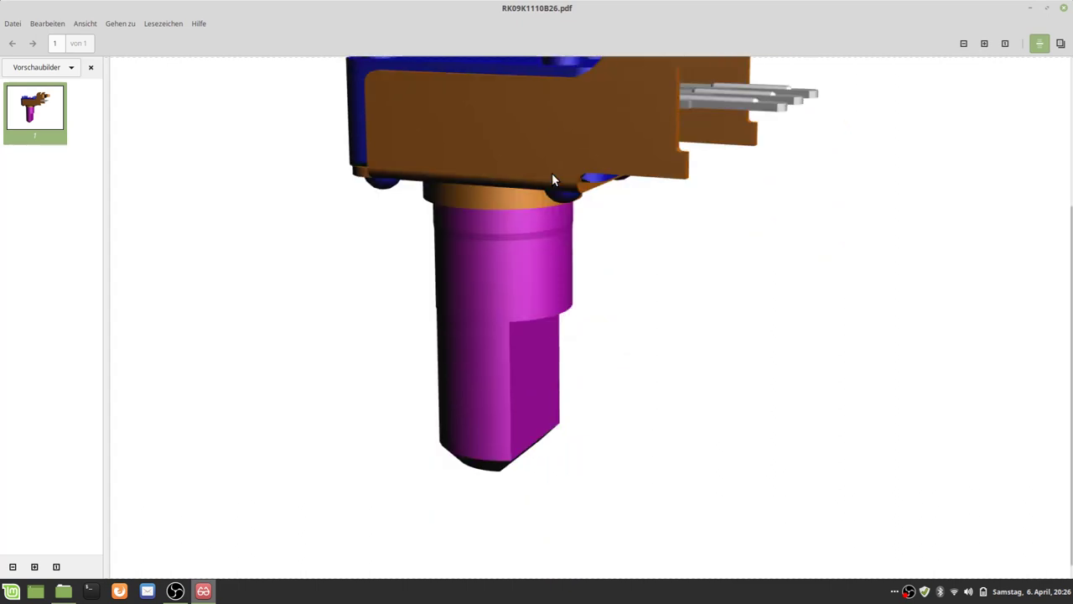
pyautogui.click(1063, 8)
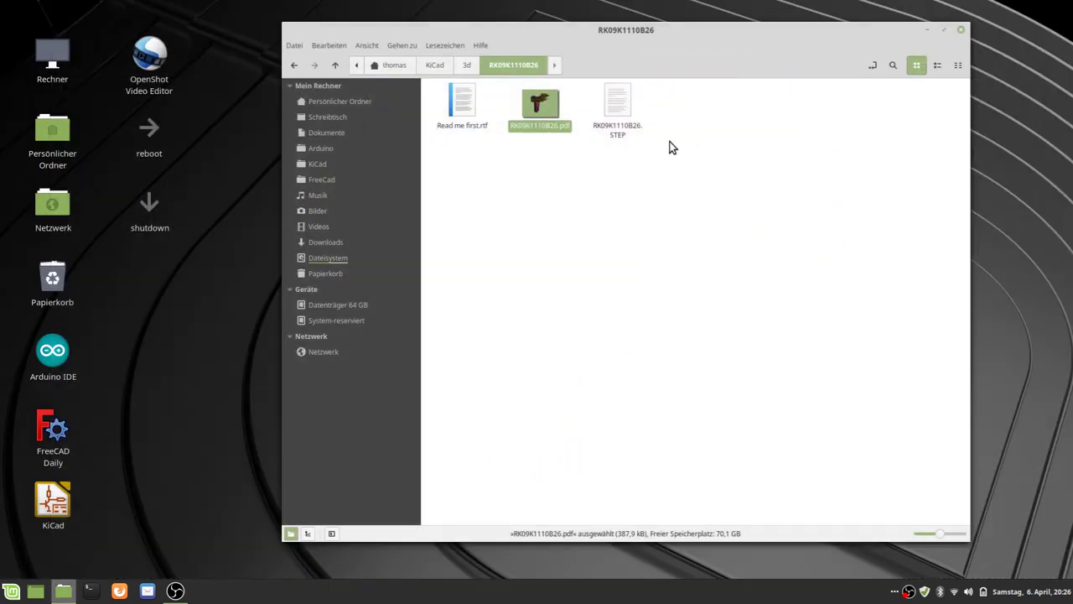
pyautogui.click(618, 133)
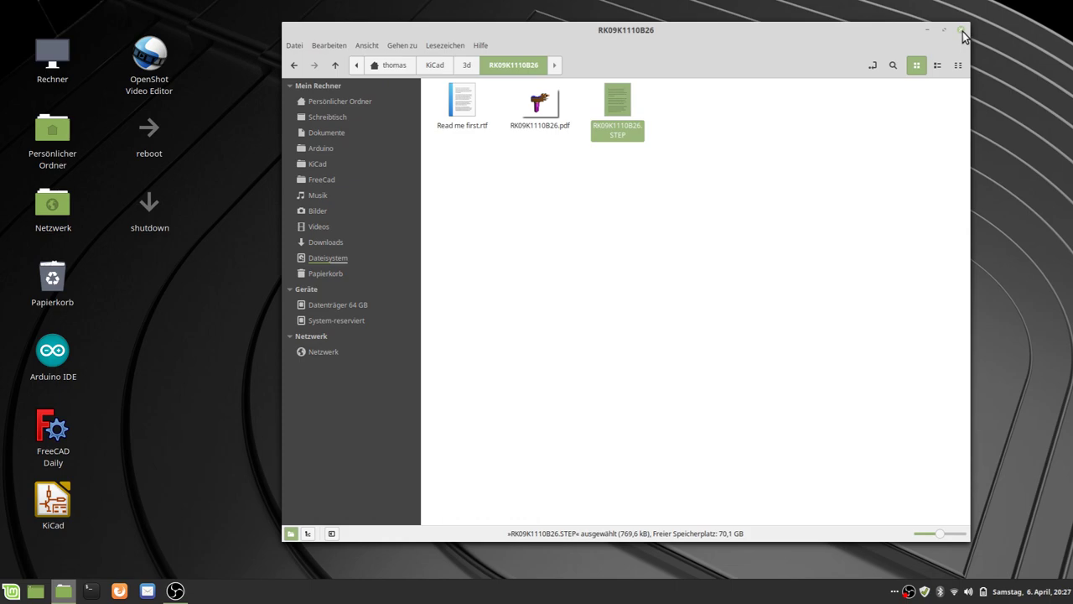
# Open RK09K1110B26.STEP in Xed, scroll through its ISO-10303-21 data, and close it.
pyautogui.doubleClick(621, 104)
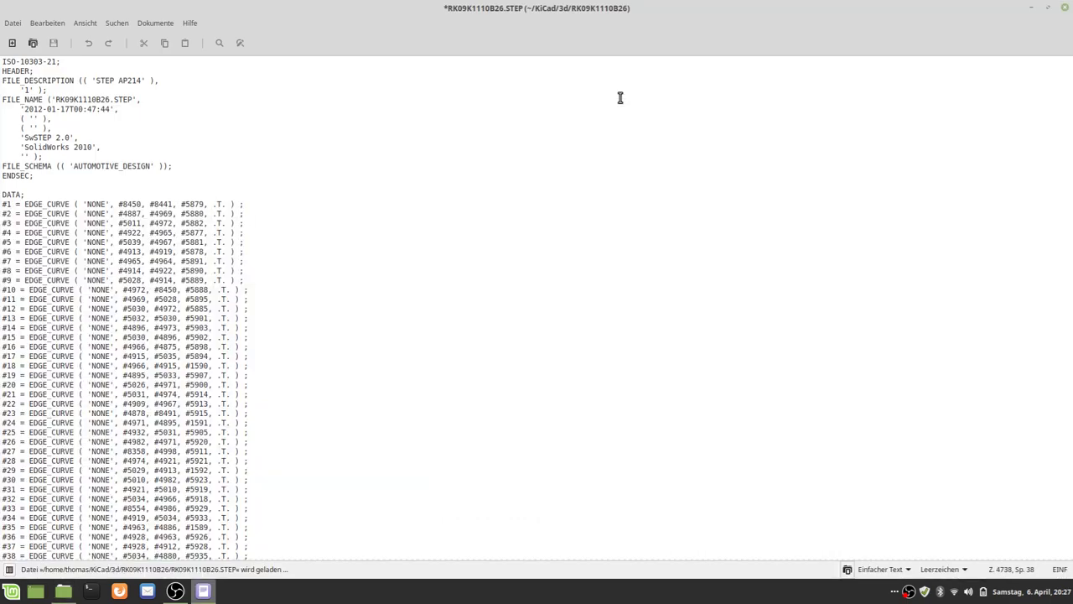
pyautogui.scroll(-3, 394, 302)
pyautogui.scroll(-3, 394, 302)
pyautogui.scroll(-5, 394, 302)
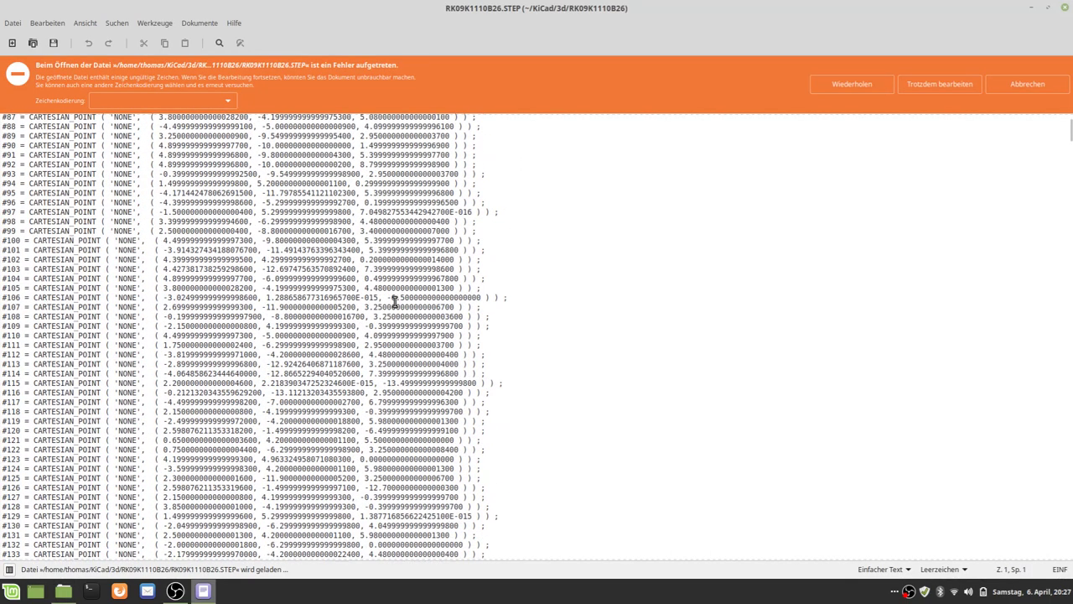
pyautogui.scroll(-3, 394, 302)
pyautogui.scroll(-3, 831, 211)
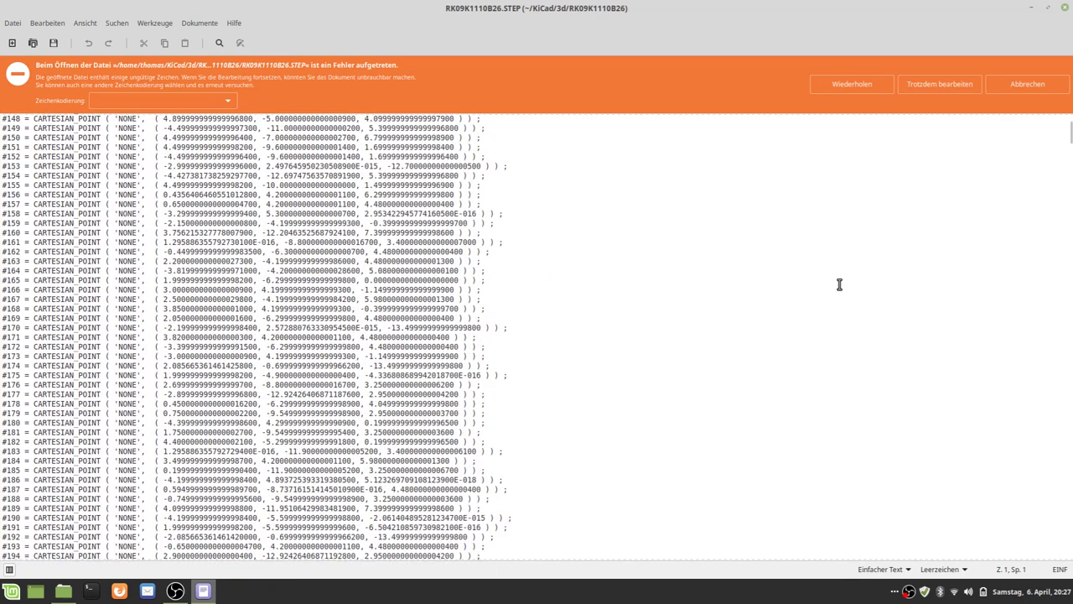
pyautogui.scroll(-1, 837, 297)
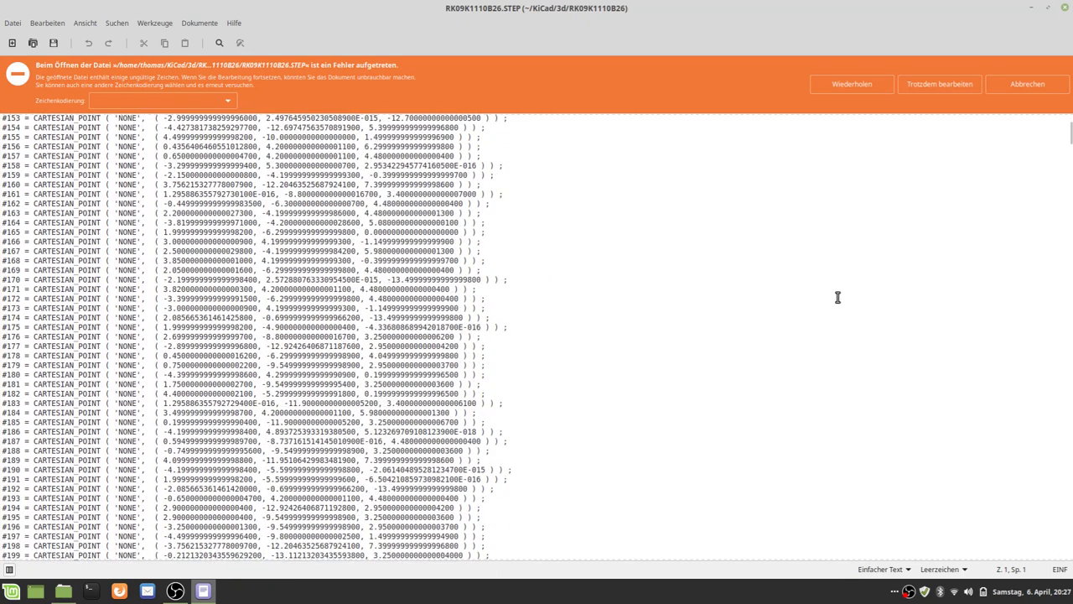
pyautogui.click(1064, 8)
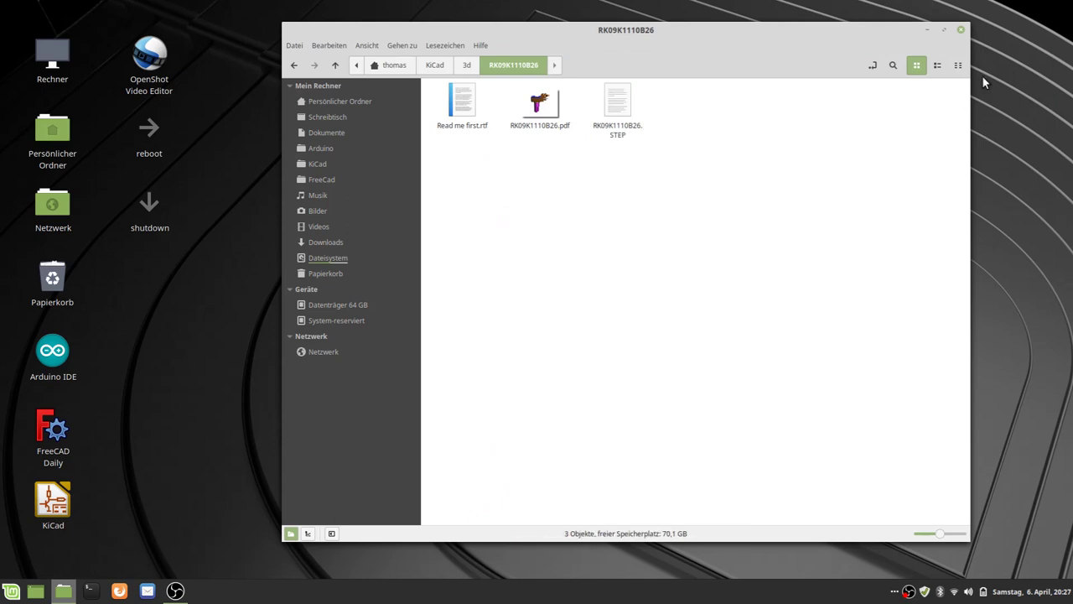
# Launch KiCad's FreeCAD_Tutorial project, open its schematic, and bring up the footprint assignment tool.
pyautogui.click(961, 30)
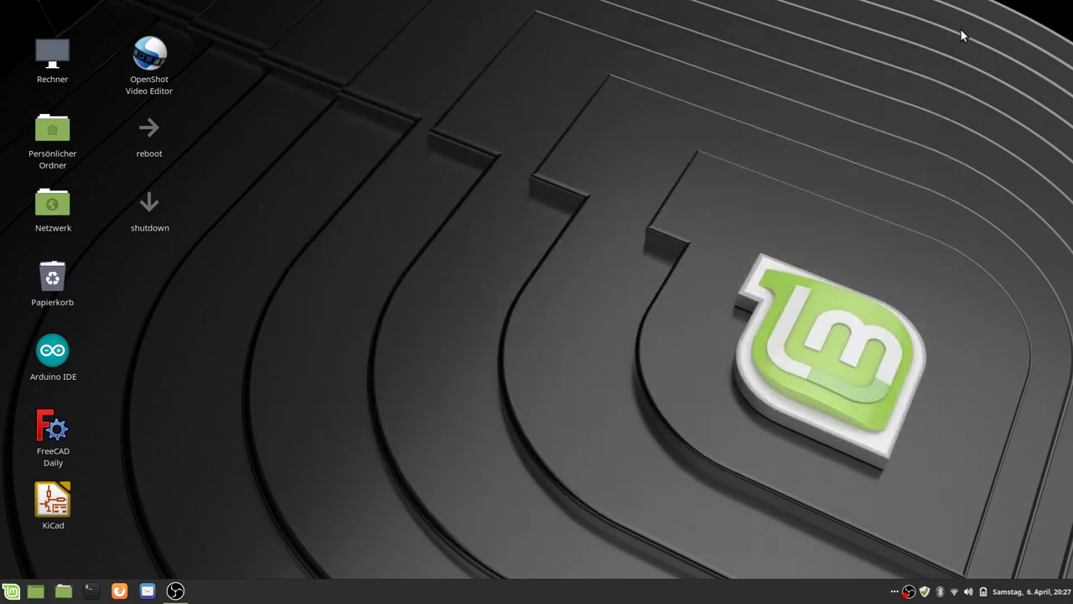
pyautogui.doubleClick(46, 513)
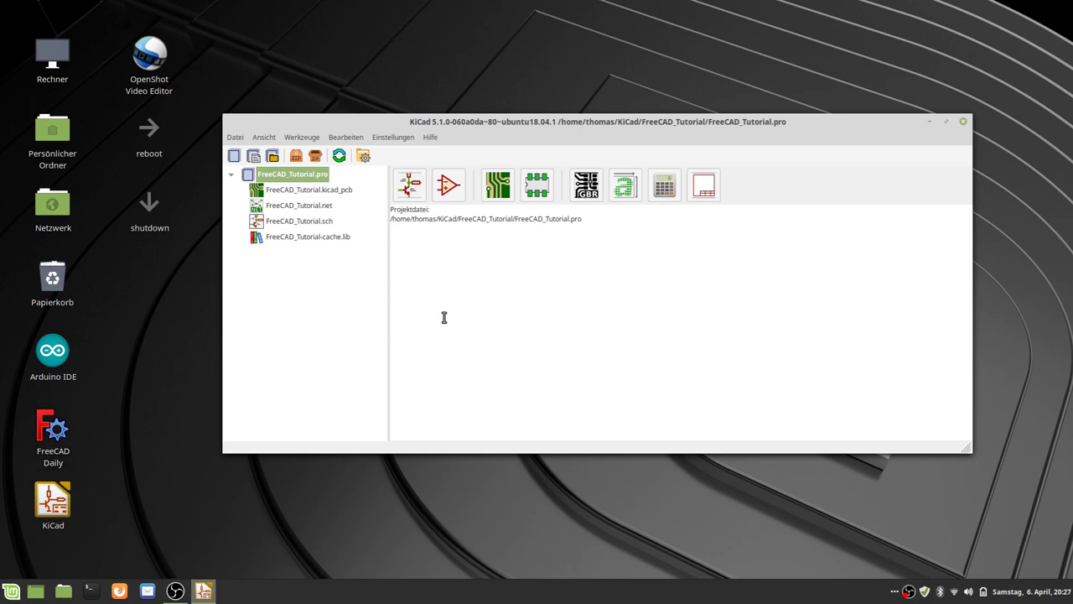
pyautogui.doubleClick(302, 221)
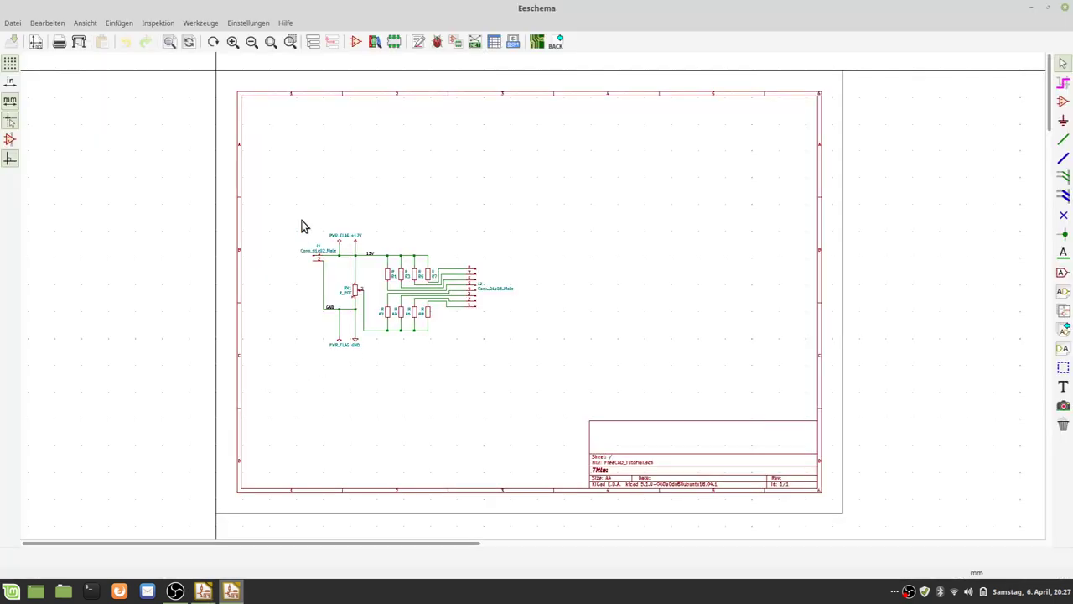
pyautogui.scroll(1, 536, 271)
pyautogui.scroll(2, 534, 300)
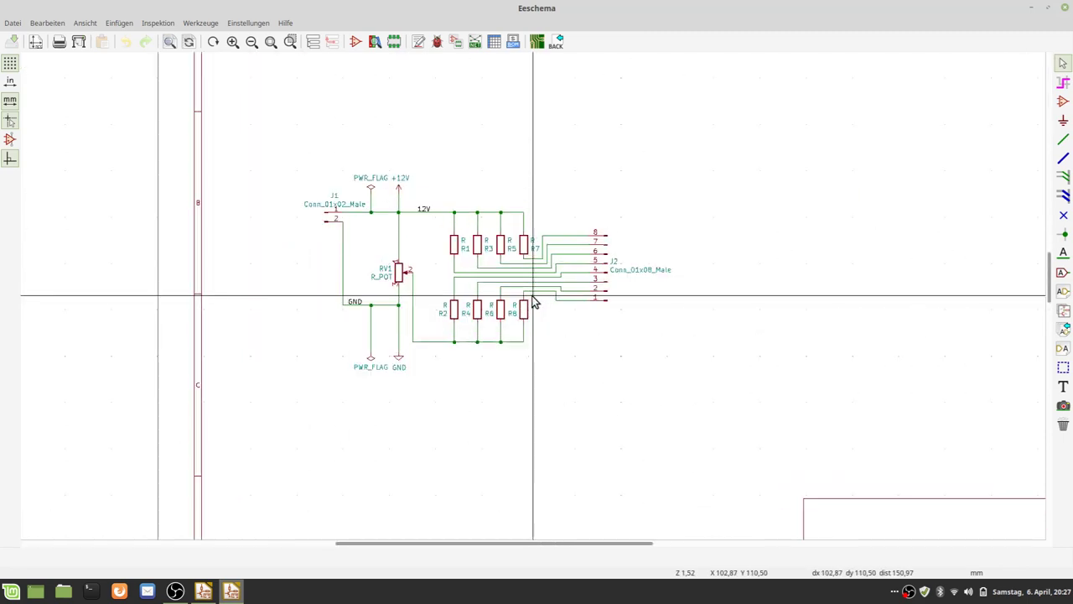
pyautogui.scroll(1, 534, 301)
pyautogui.scroll(1, 534, 302)
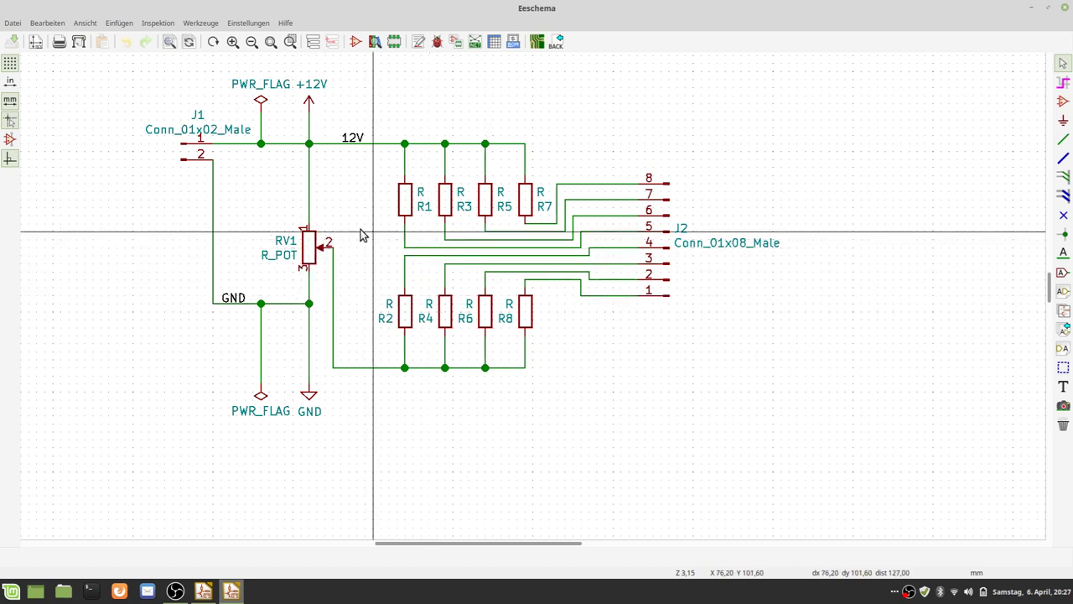
pyautogui.click(456, 42)
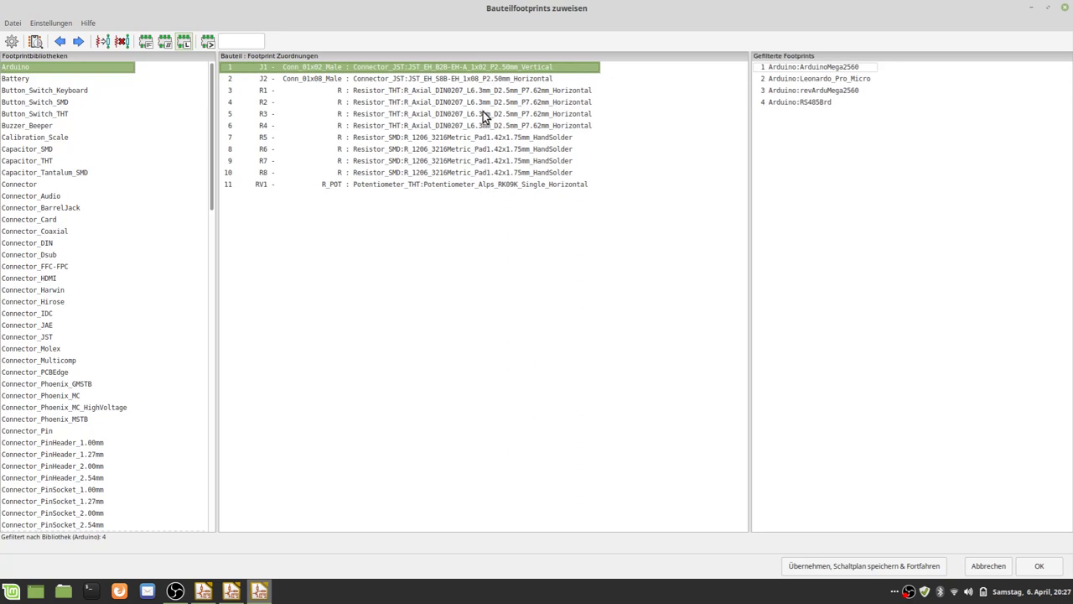
# Check the J2, J1 and RV1 footprints, confirming RV1 uses Potentiometer_Alps_RK09K_Single_Horizontal, then close CvPcb.
pyautogui.click(385, 78)
pyautogui.click(391, 67)
pyautogui.click(411, 185)
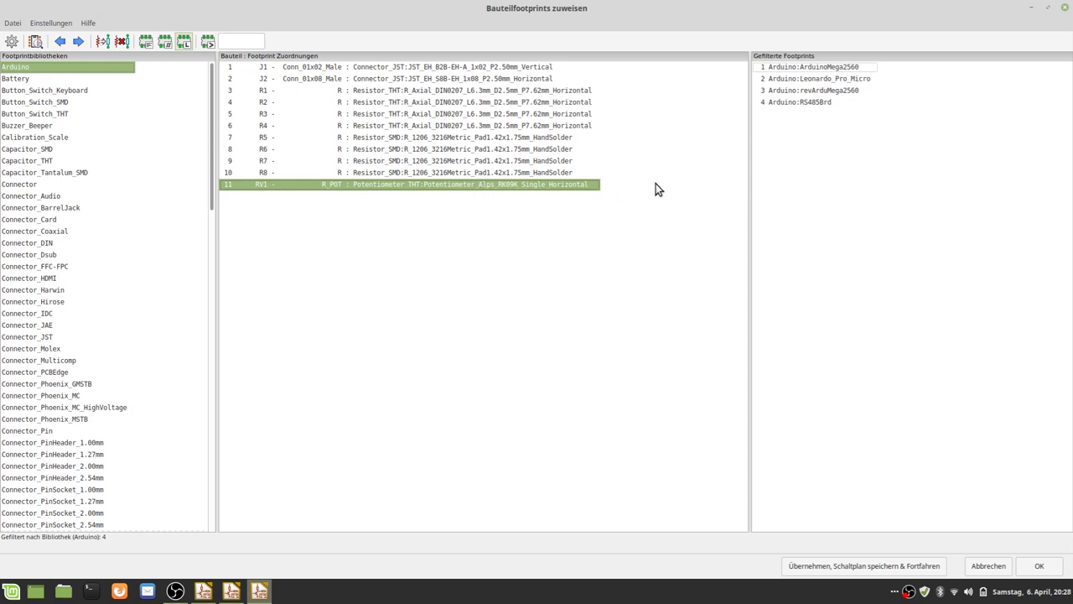
pyautogui.click(1066, 8)
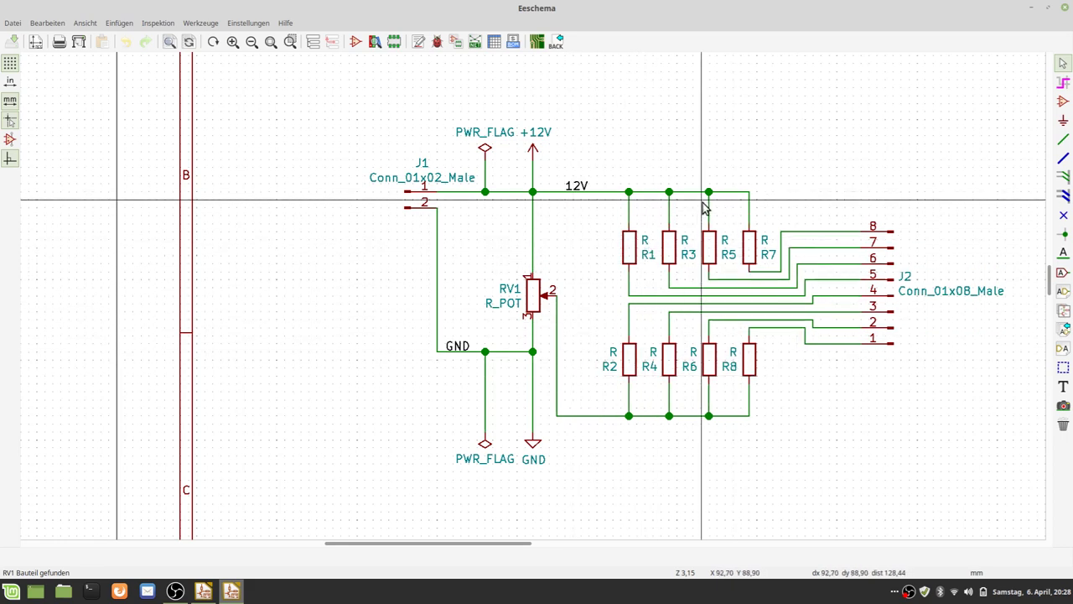
# Open the board layout and review the Default, PWR and Signal net class clearances without changes.
pyautogui.click(1063, 8)
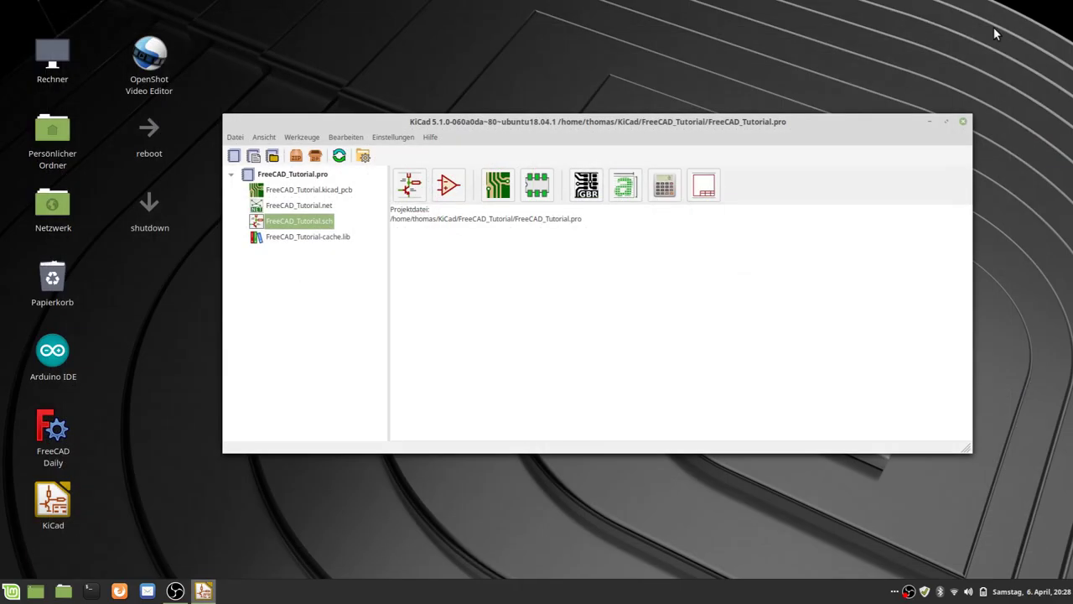
pyautogui.click(497, 186)
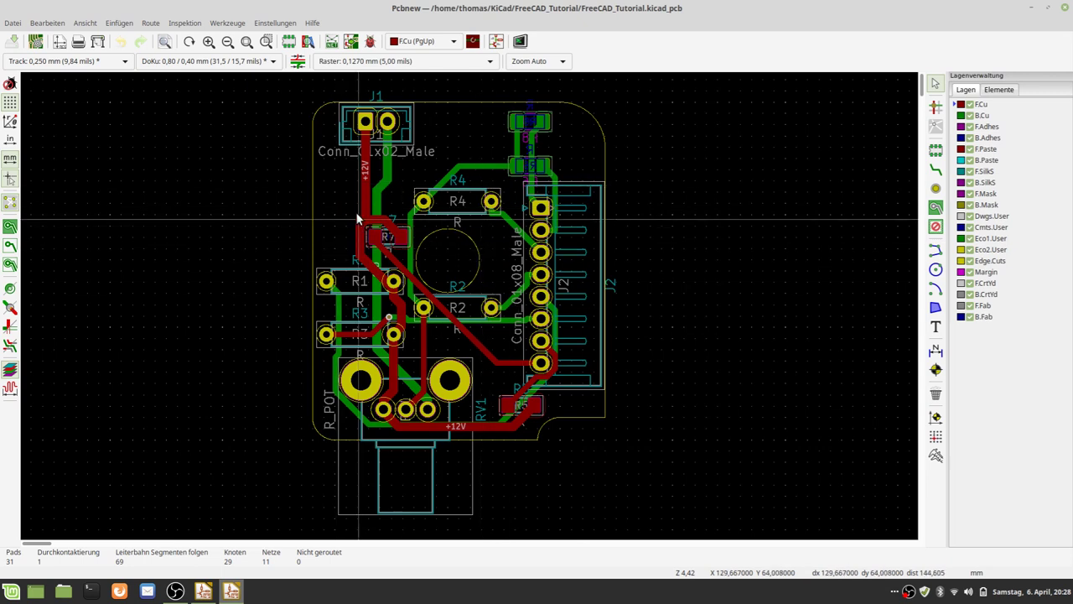
pyautogui.click(35, 41)
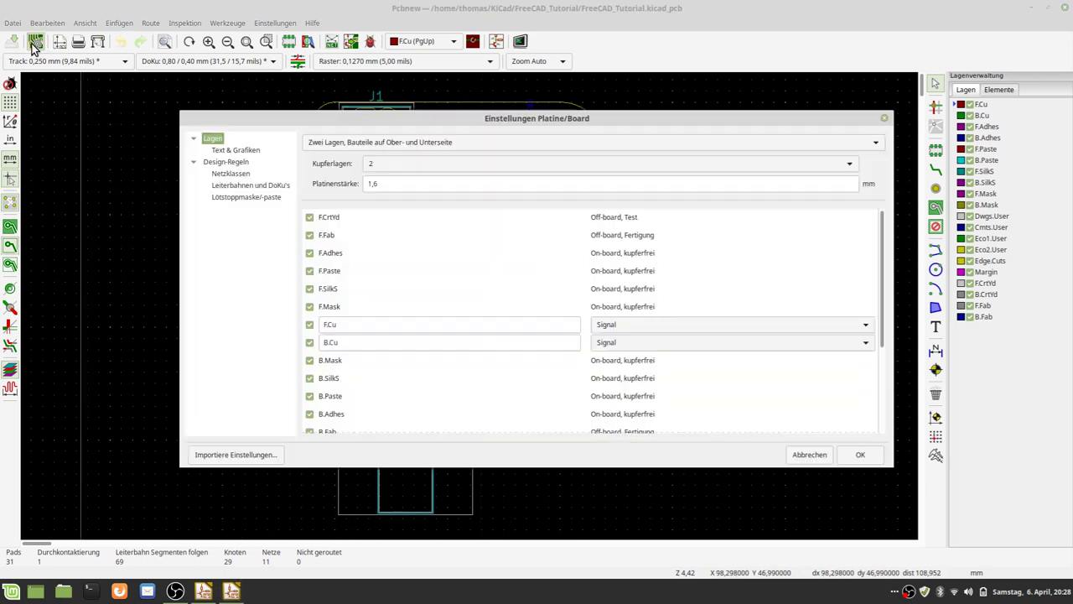
pyautogui.click(227, 173)
pyautogui.doubleClick(398, 190)
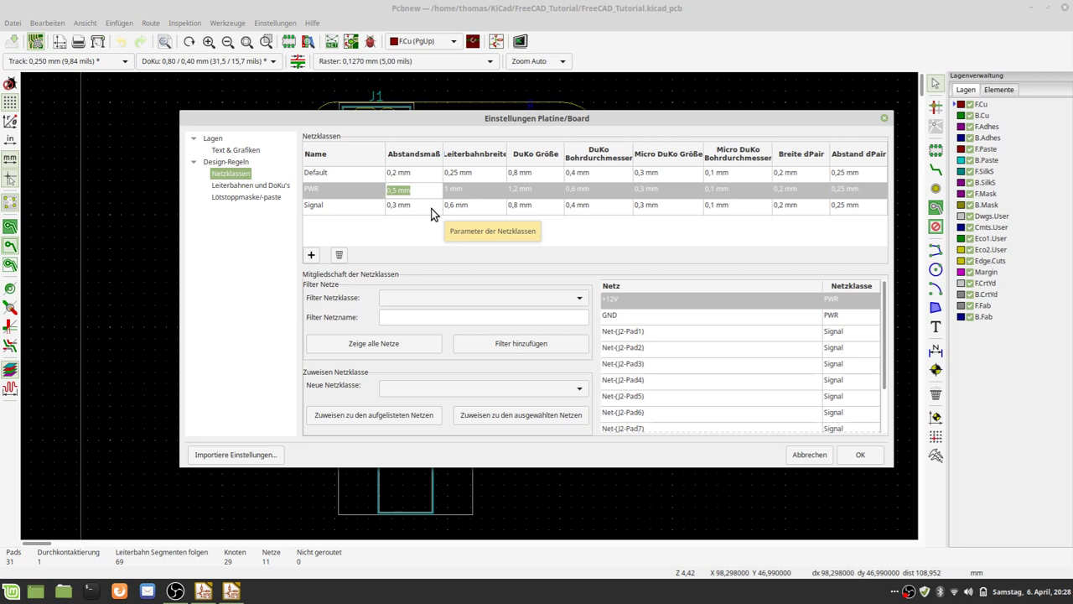
pyautogui.doubleClick(414, 208)
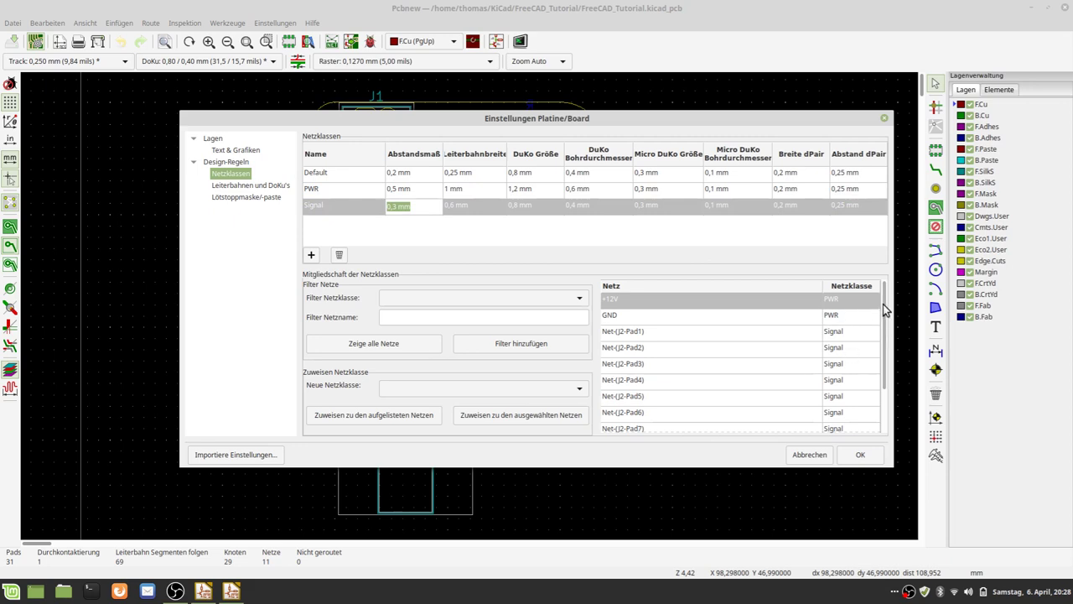
pyautogui.moveTo(884, 309)
pyautogui.mouseDown()
pyautogui.moveTo(880, 411)
pyautogui.moveTo(889, 278)
pyautogui.mouseUp()
pyautogui.click(807, 457)
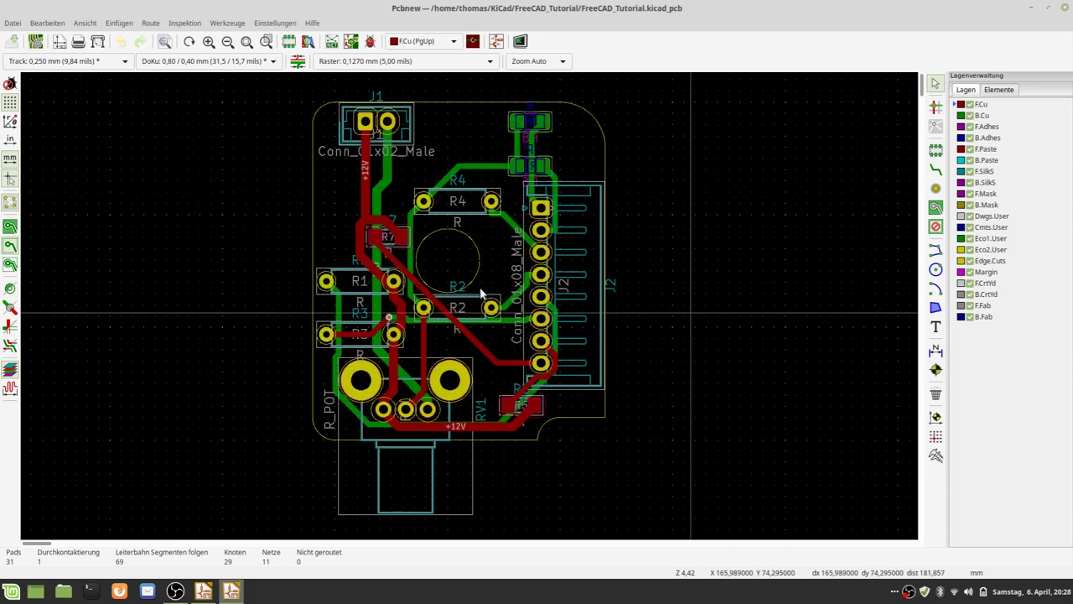
# Look through the Datei and Einfügen menus, closing each without choosing anything.
pyautogui.click(13, 23)
pyautogui.moveTo(39, 135)
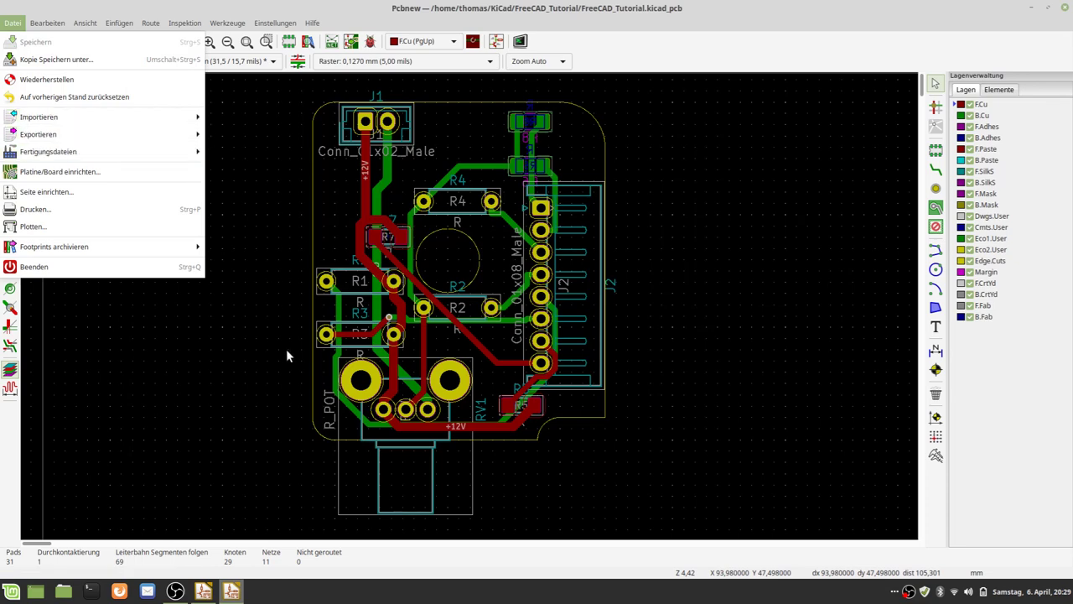
pyautogui.click(601, 471)
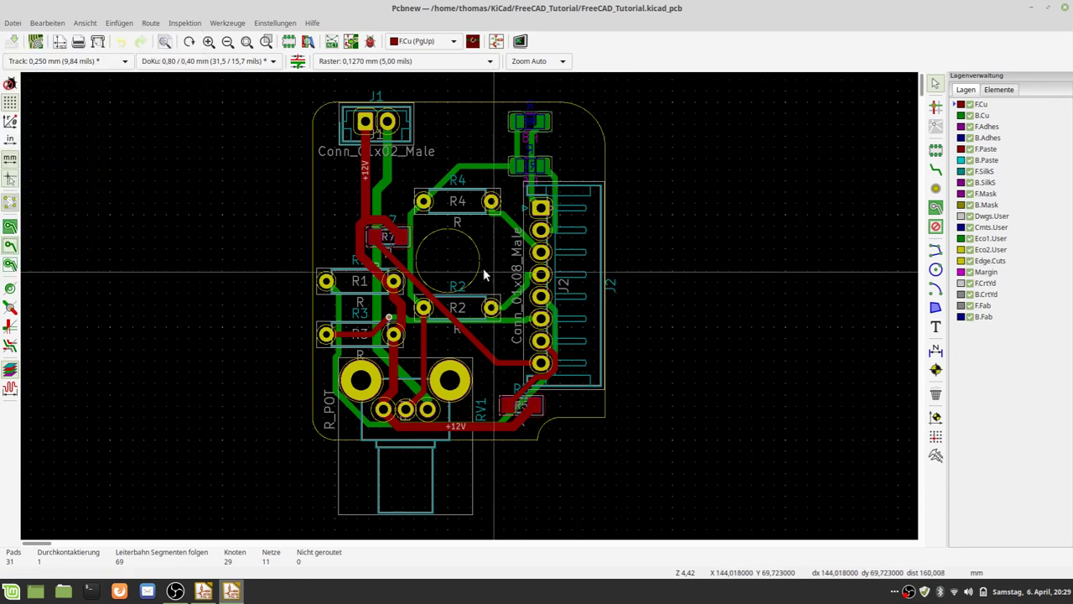
pyautogui.scroll(1, 498, 275)
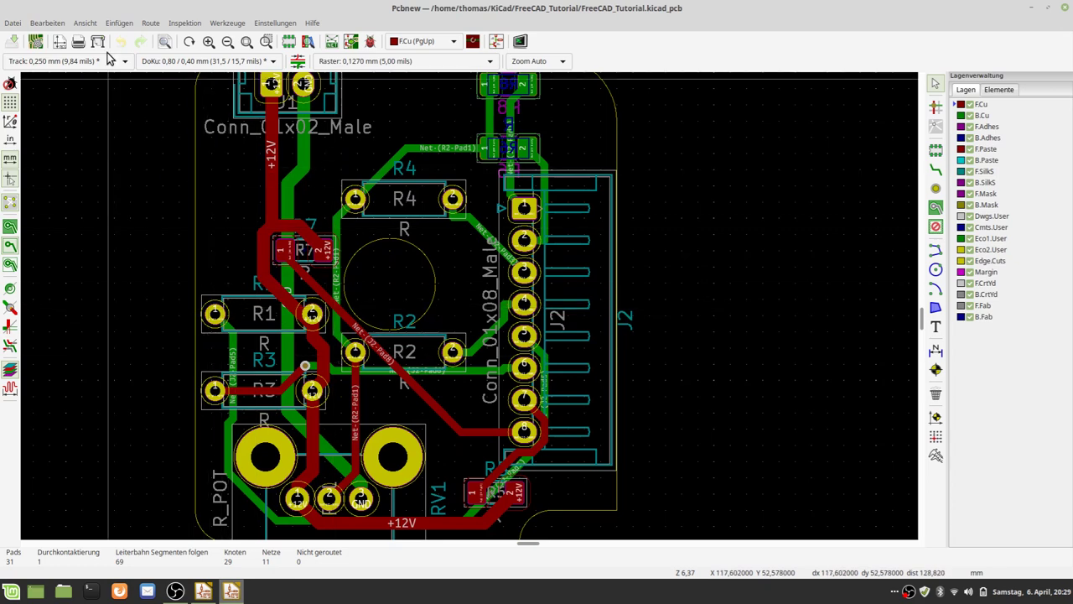
pyautogui.click(83, 24)
pyautogui.moveTo(119, 23)
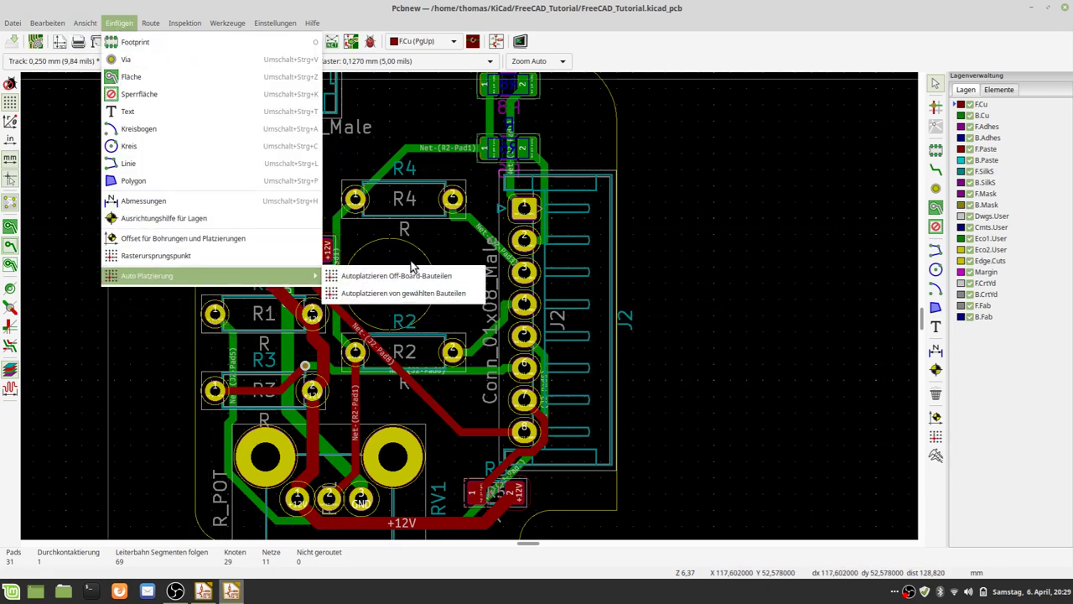
pyautogui.moveTo(147, 276)
pyautogui.click(684, 370)
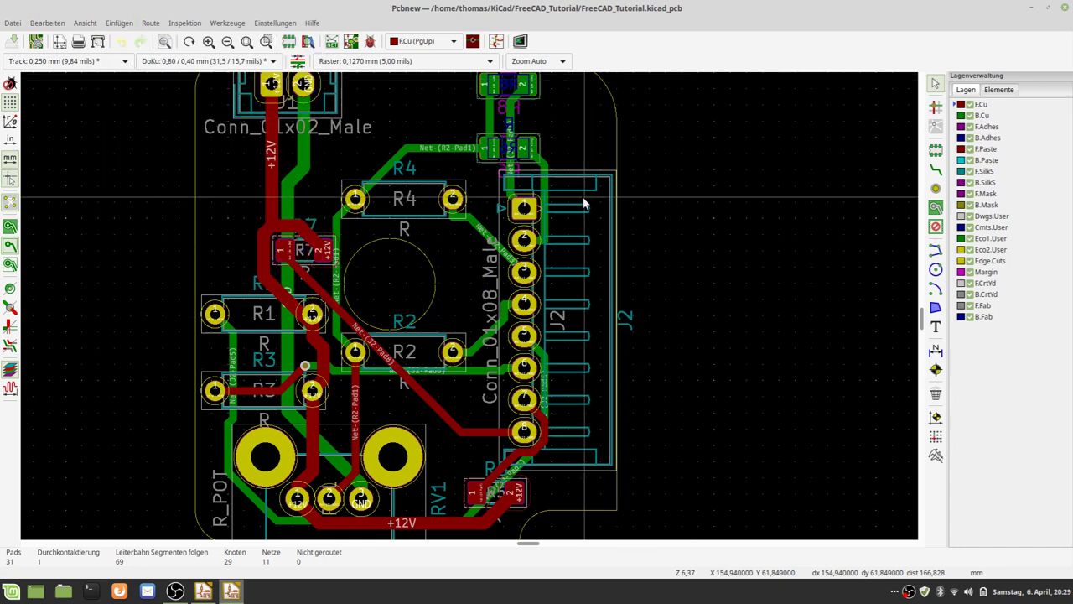
# Zoom around the board, then show it in the 3D viewer via Ansicht > 3D-Betrachter.
pyautogui.scroll(-1, 370, 465)
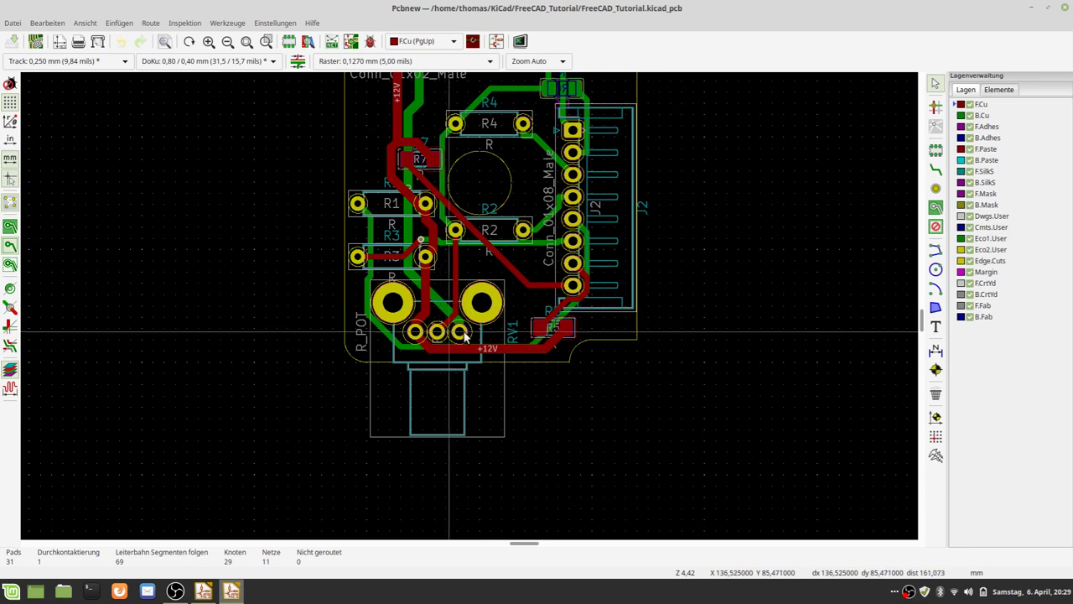
pyautogui.scroll(2, 429, 339)
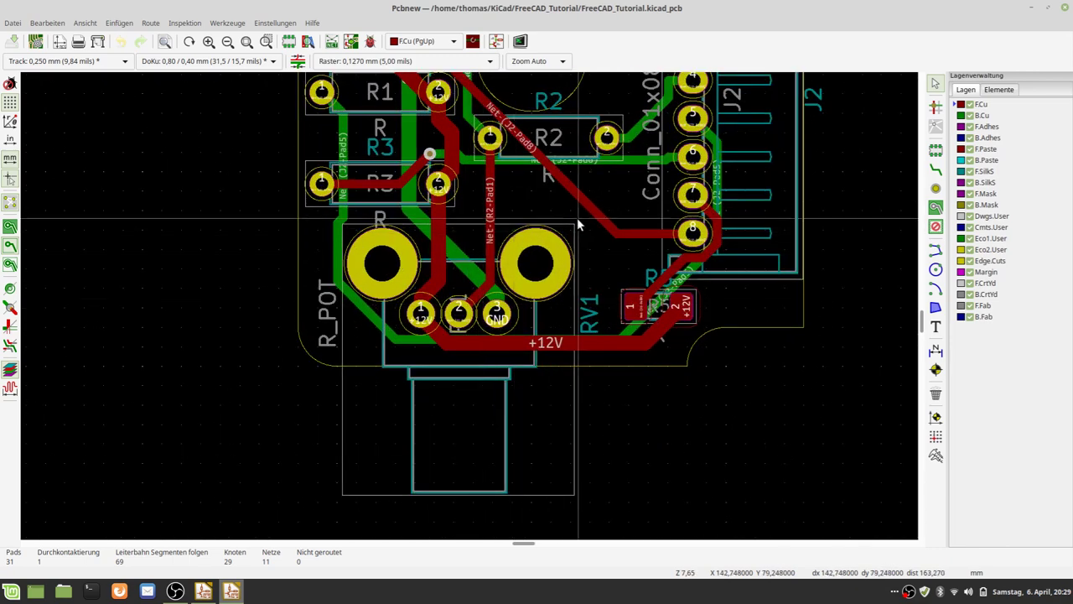
pyautogui.scroll(-2, 577, 220)
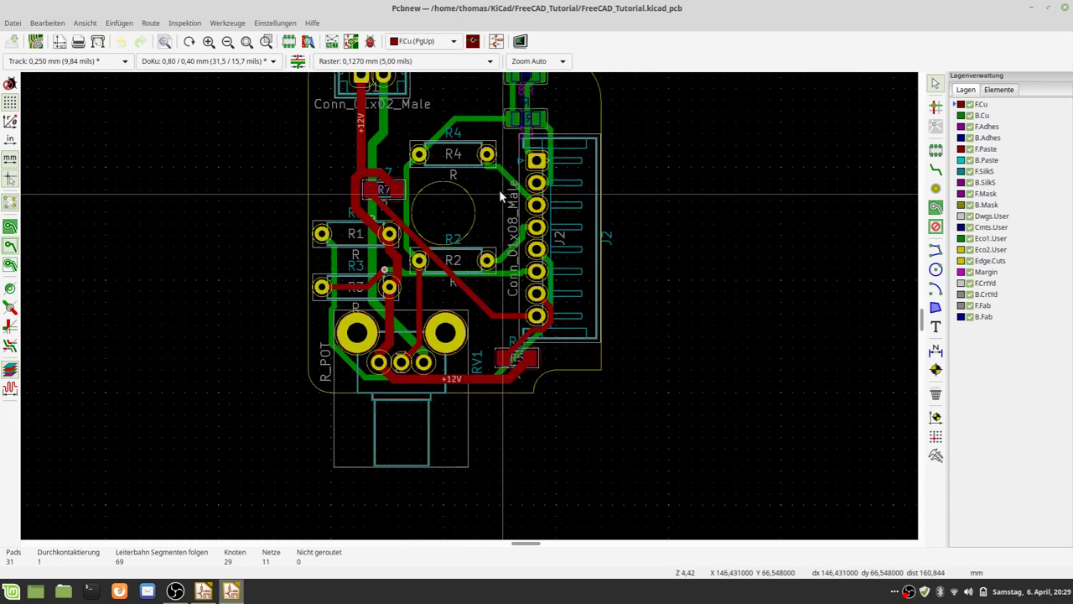
pyautogui.scroll(1, 436, 201)
pyautogui.scroll(5, 511, 339)
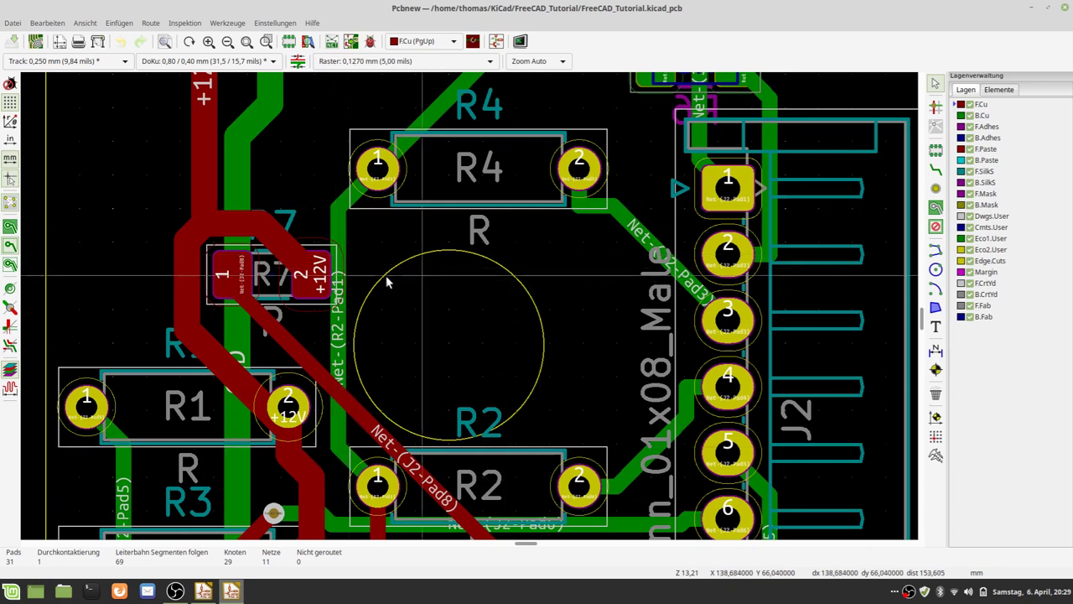
pyautogui.scroll(-4, 385, 275)
pyautogui.scroll(-1, 468, 304)
pyautogui.scroll(-1, 388, 233)
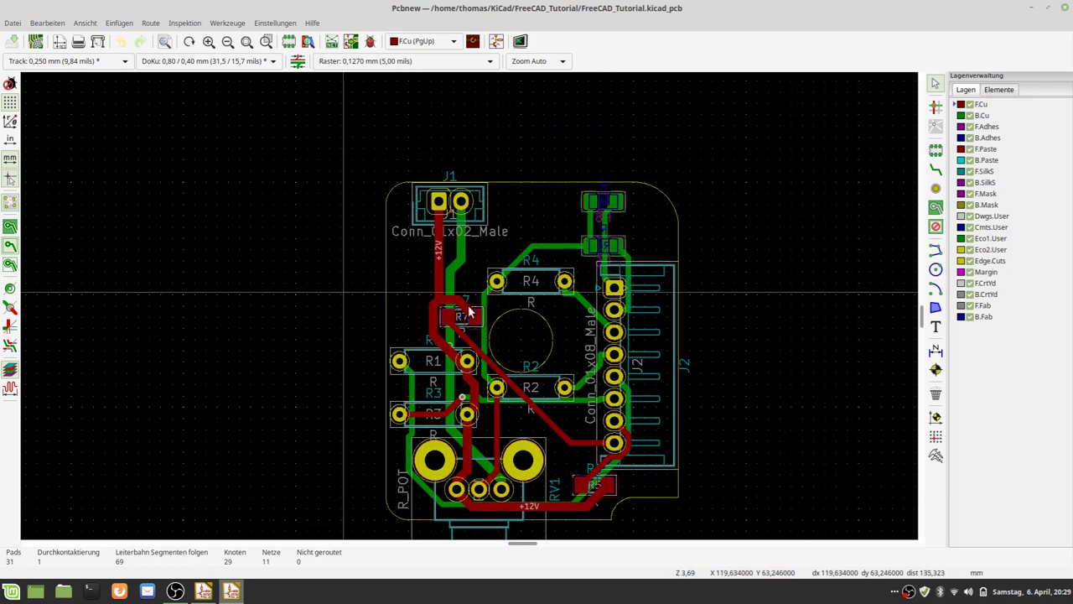
pyautogui.scroll(-2, 470, 307)
pyautogui.scroll(2, 555, 457)
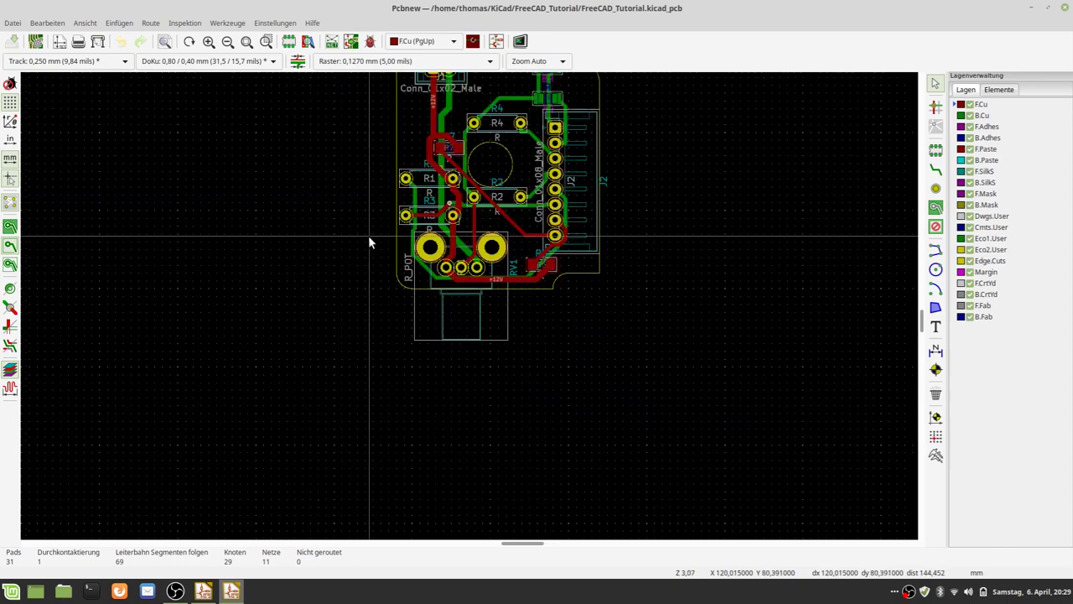
pyautogui.scroll(-2, 368, 235)
pyautogui.scroll(1, 468, 301)
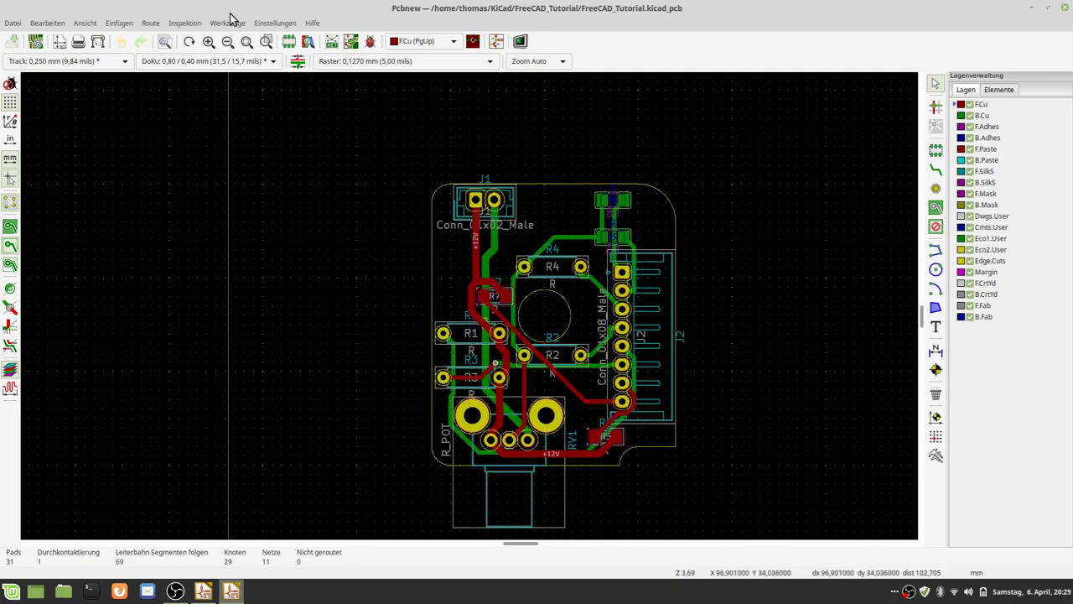
pyautogui.click(85, 23)
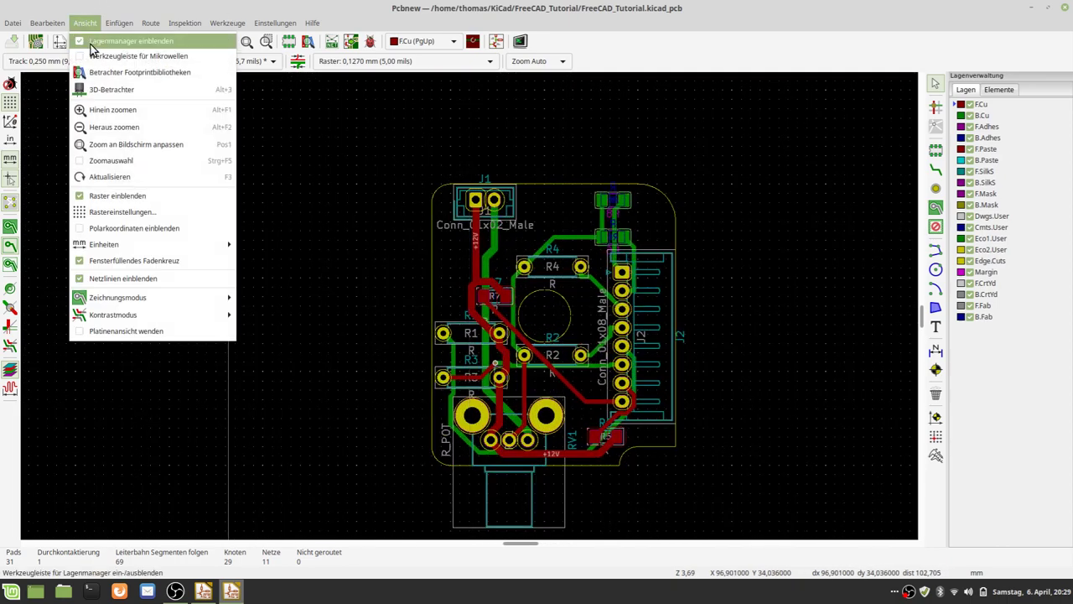
pyautogui.click(89, 91)
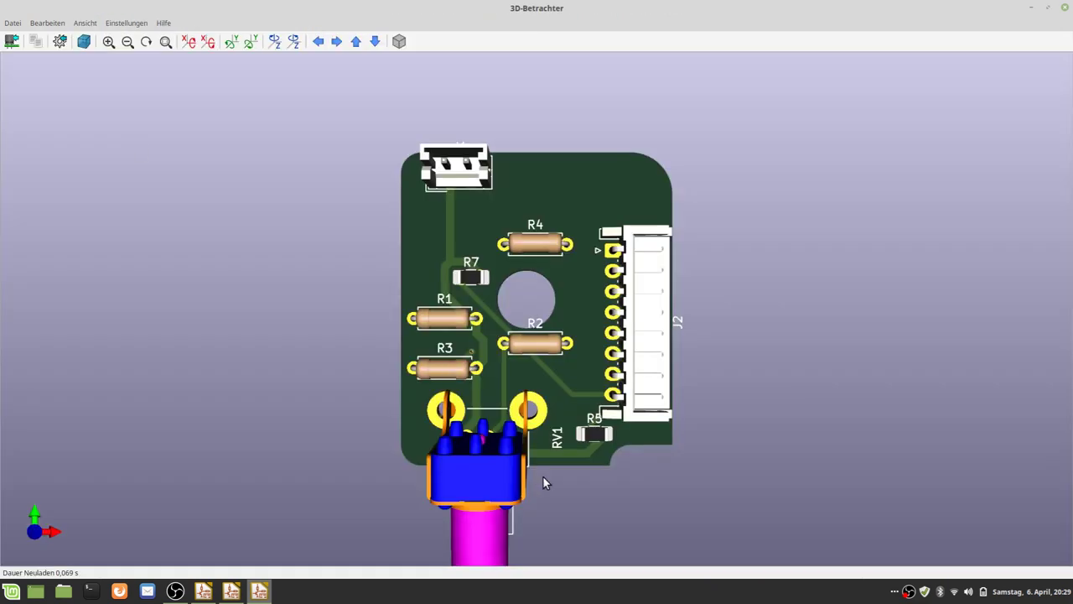
pyautogui.moveTo(537, 481)
pyautogui.mouseDown()
pyautogui.moveTo(353, 407)
pyautogui.moveTo(345, 312)
pyautogui.moveTo(646, 99)
pyautogui.moveTo(734, 256)
pyautogui.moveTo(196, 312)
pyautogui.mouseUp()
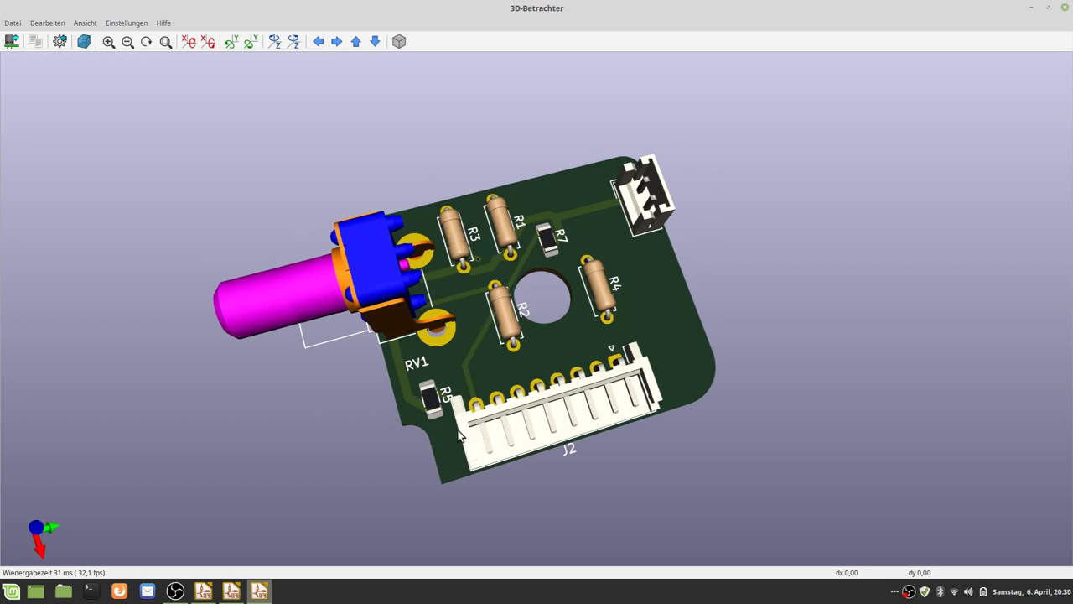
pyautogui.moveTo(483, 447); pyautogui.dragTo(563, 387)
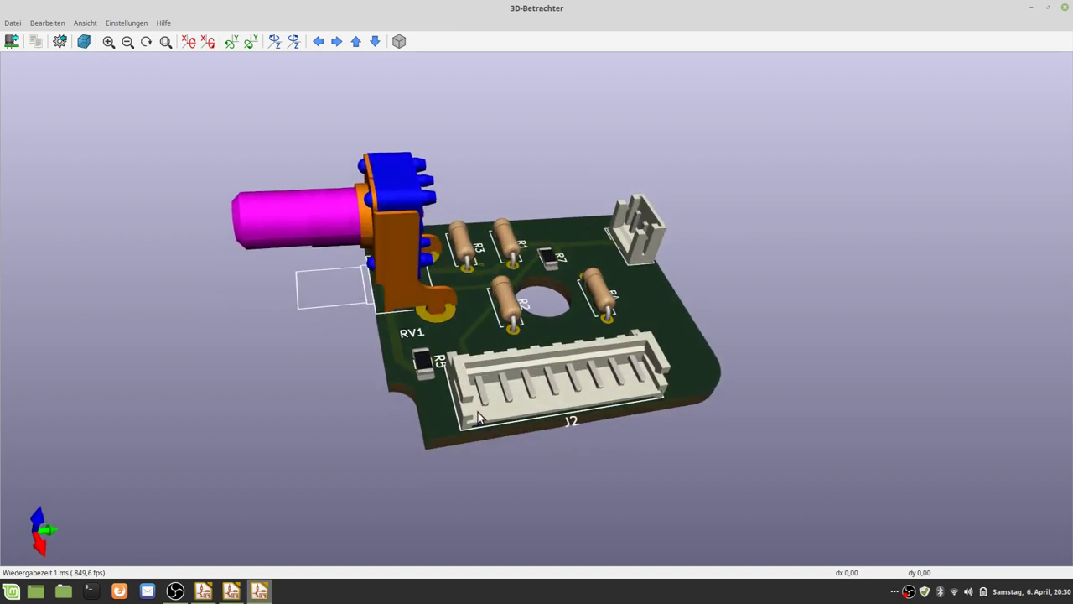
pyautogui.moveTo(478, 412)
pyautogui.mouseDown()
pyautogui.moveTo(476, 402)
pyautogui.moveTo(483, 454)
pyautogui.moveTo(444, 431)
pyautogui.mouseUp()
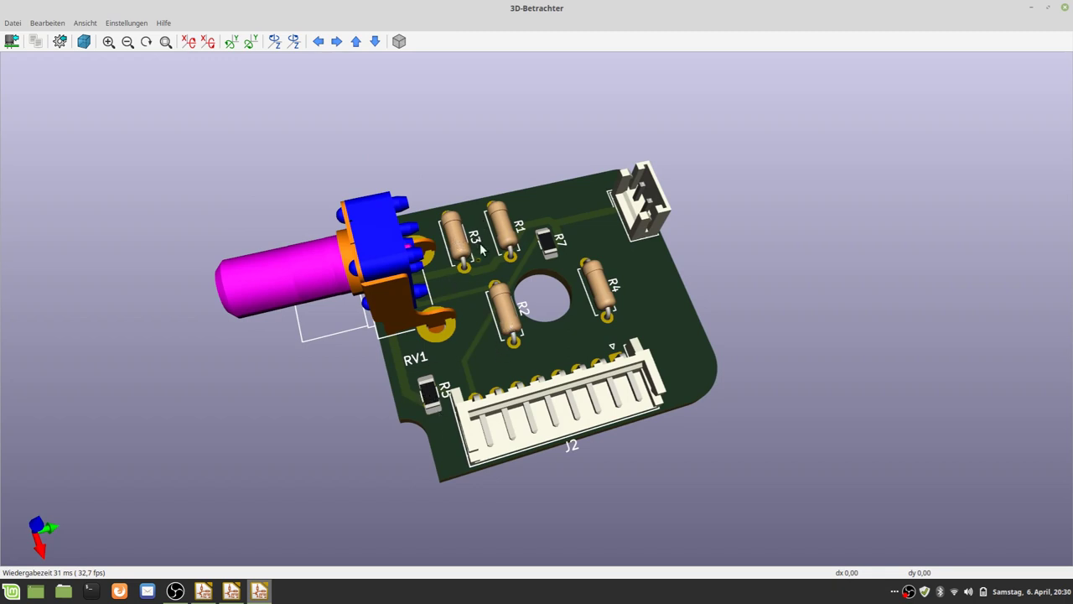
pyautogui.moveTo(544, 423)
pyautogui.mouseDown()
pyautogui.moveTo(539, 29)
pyautogui.moveTo(572, 263)
pyautogui.moveTo(527, 306)
pyautogui.moveTo(398, 194)
pyautogui.moveTo(647, 288)
pyautogui.mouseUp()
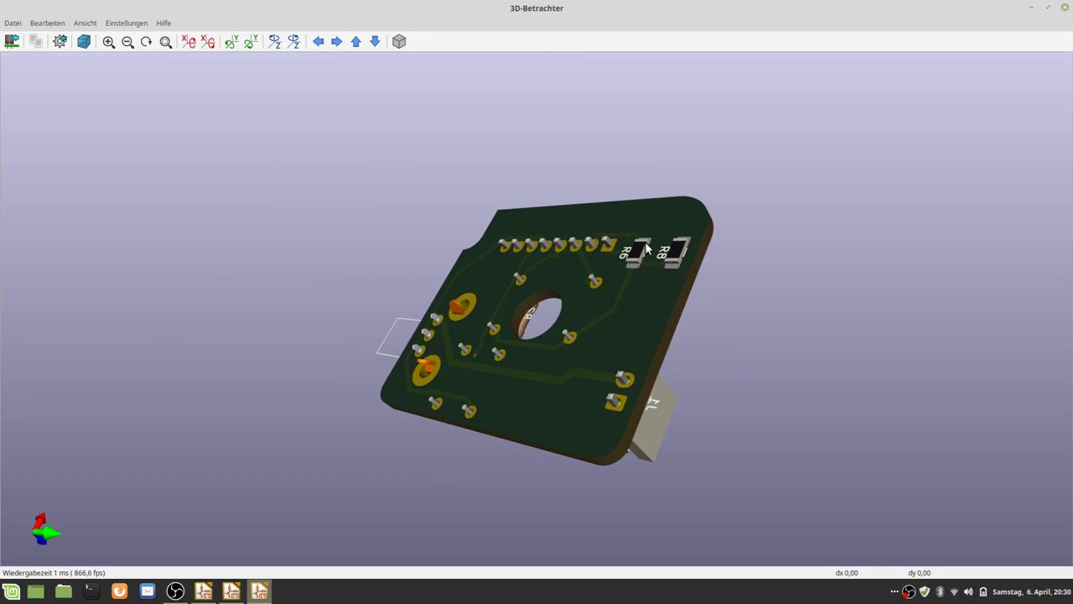
pyautogui.moveTo(646, 288)
pyautogui.mouseDown()
pyautogui.moveTo(699, 413)
pyautogui.moveTo(426, 246)
pyautogui.moveTo(513, 371)
pyautogui.moveTo(643, 520)
pyautogui.moveTo(434, 425)
pyautogui.moveTo(401, 310)
pyautogui.mouseUp()
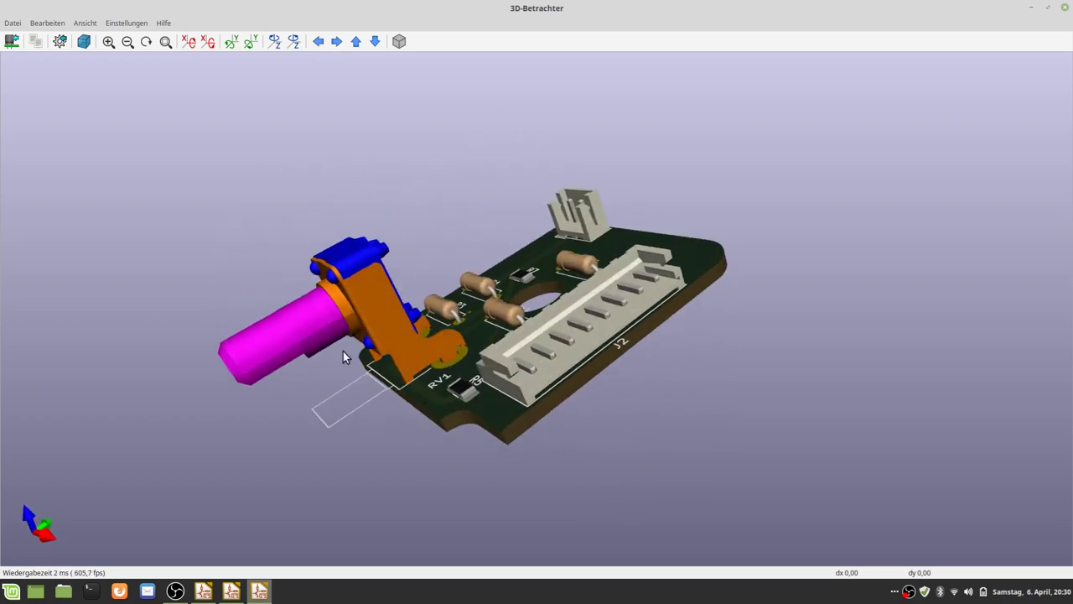
pyautogui.moveTo(374, 265); pyautogui.dragTo(427, 432)
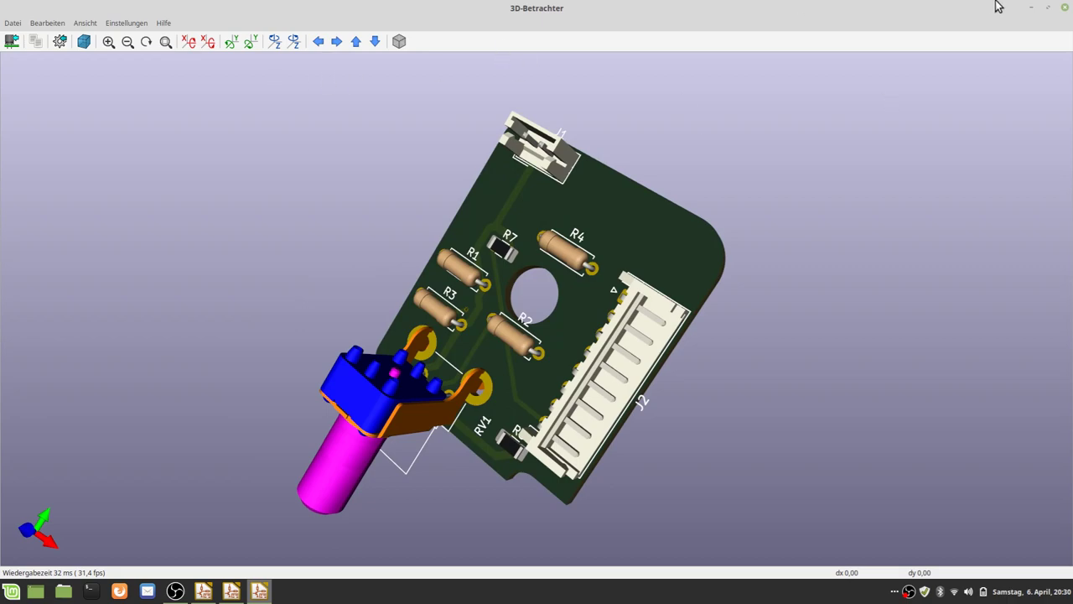
# Close the 3D viewer and open the properties of the RV1 potentiometer footprint.
pyautogui.click(1067, 8)
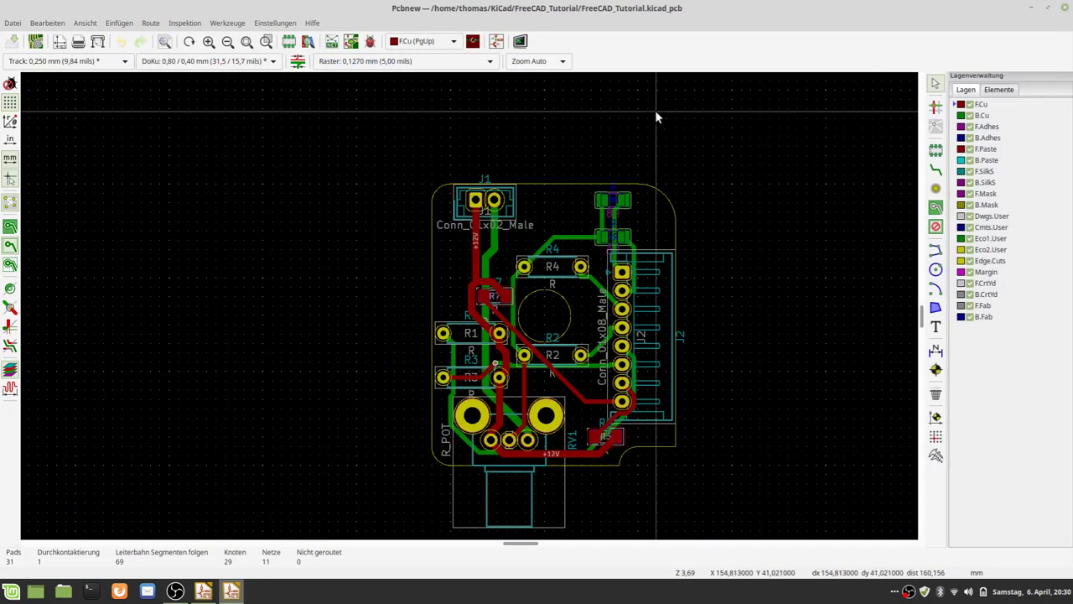
pyautogui.scroll(2, 458, 327)
pyautogui.scroll(2, 460, 324)
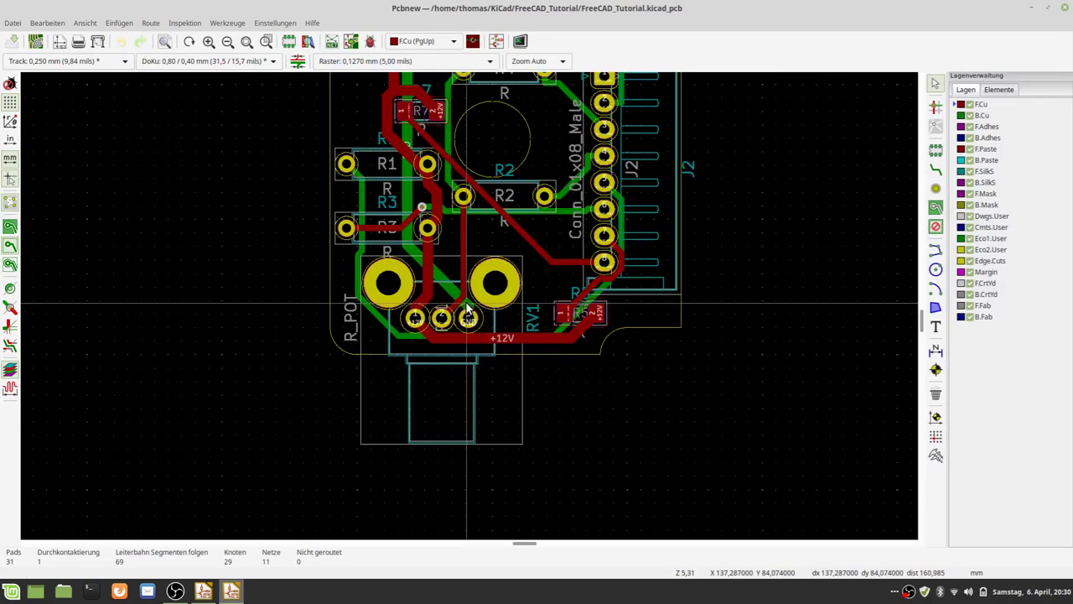
pyautogui.scroll(2, 463, 319)
pyautogui.scroll(2, 469, 310)
pyautogui.scroll(1, 468, 309)
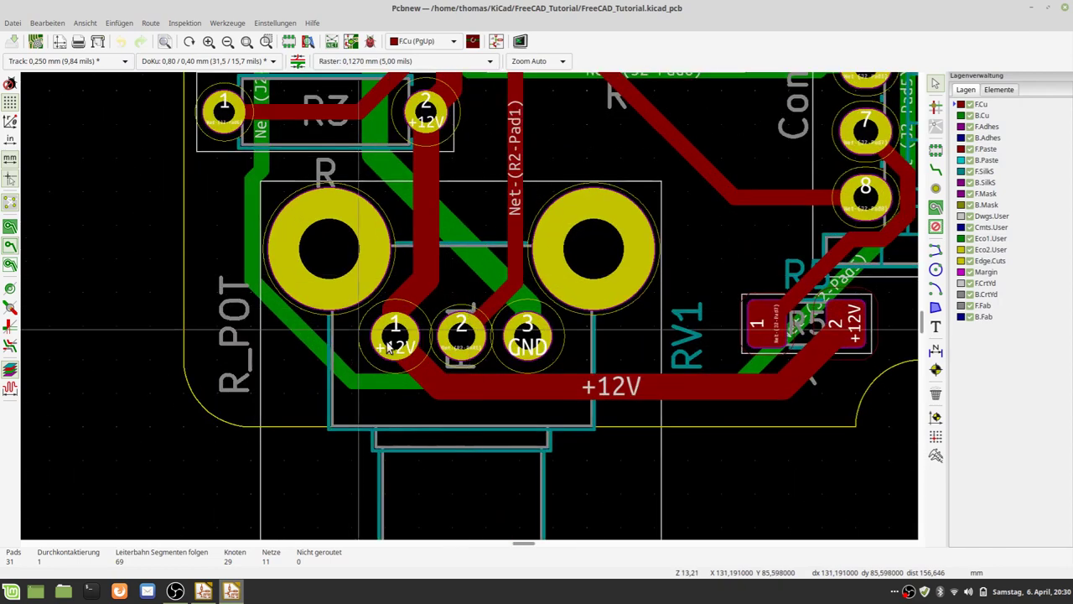
pyautogui.click(458, 302)
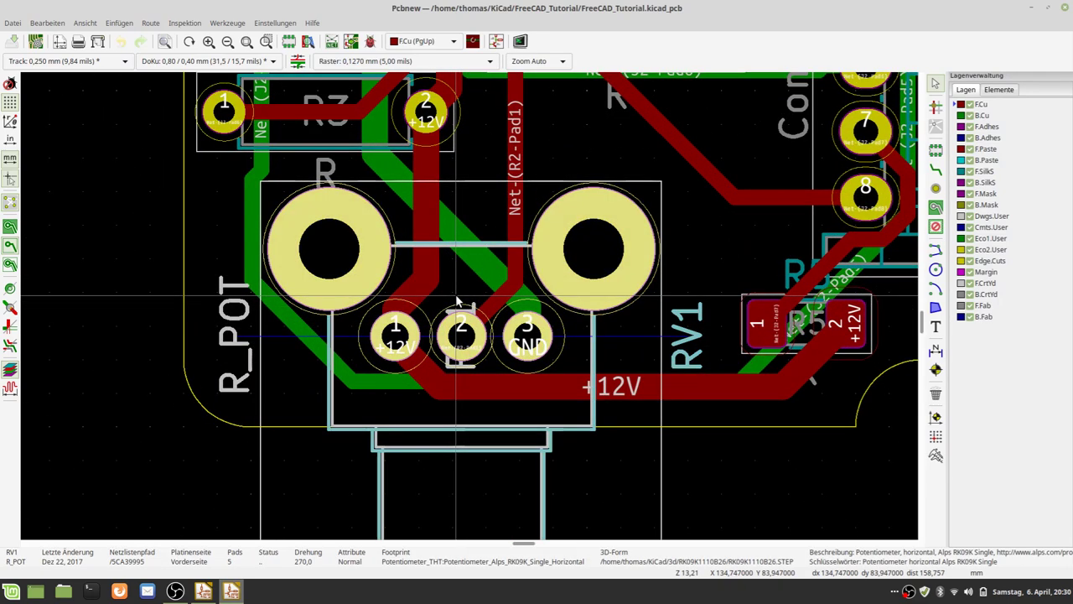
pyautogui.doubleClick(458, 302)
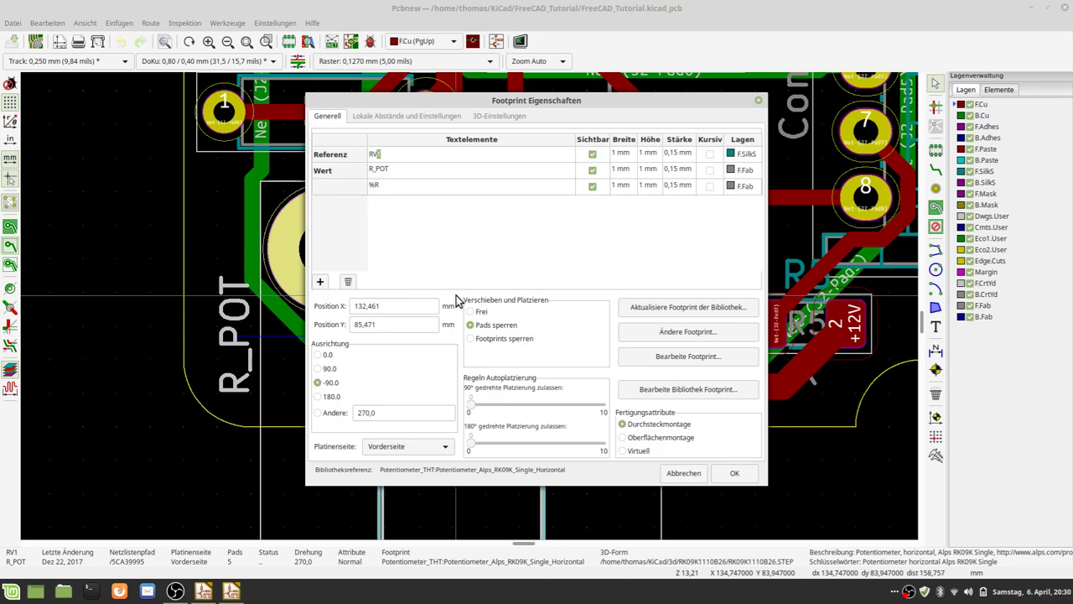
# Delete the RK09K1110B26.STEP entry from RV1's 3D settings and open the model chooser.
pyautogui.click(487, 119)
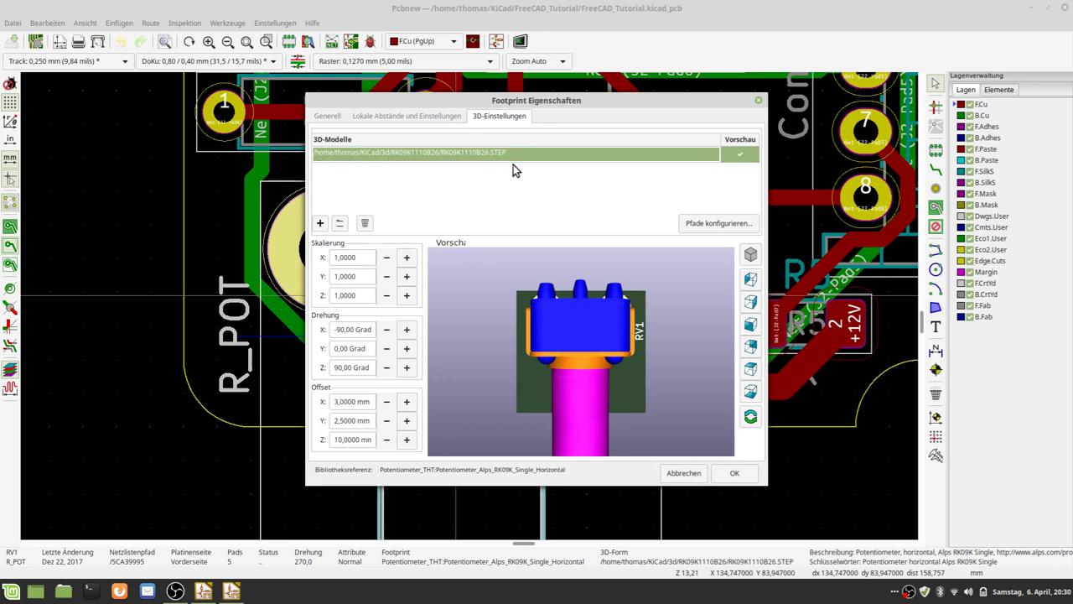
pyautogui.click(365, 223)
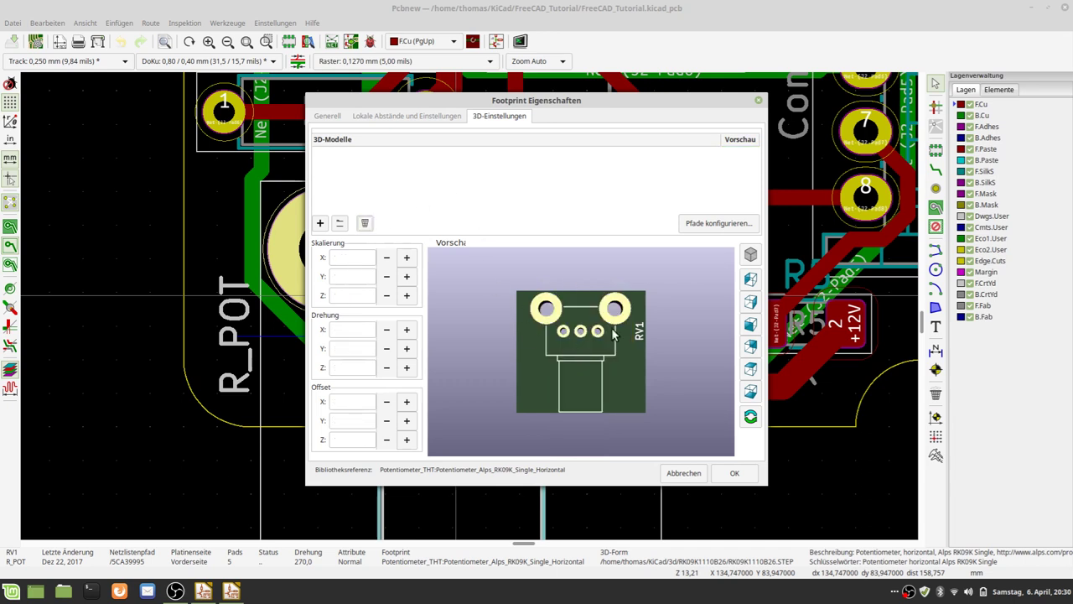
pyautogui.moveTo(627, 377)
pyautogui.mouseDown()
pyautogui.moveTo(588, 361)
pyautogui.moveTo(593, 380)
pyautogui.moveTo(616, 359)
pyautogui.moveTo(595, 313)
pyautogui.moveTo(629, 398)
pyautogui.moveTo(573, 336)
pyautogui.mouseUp()
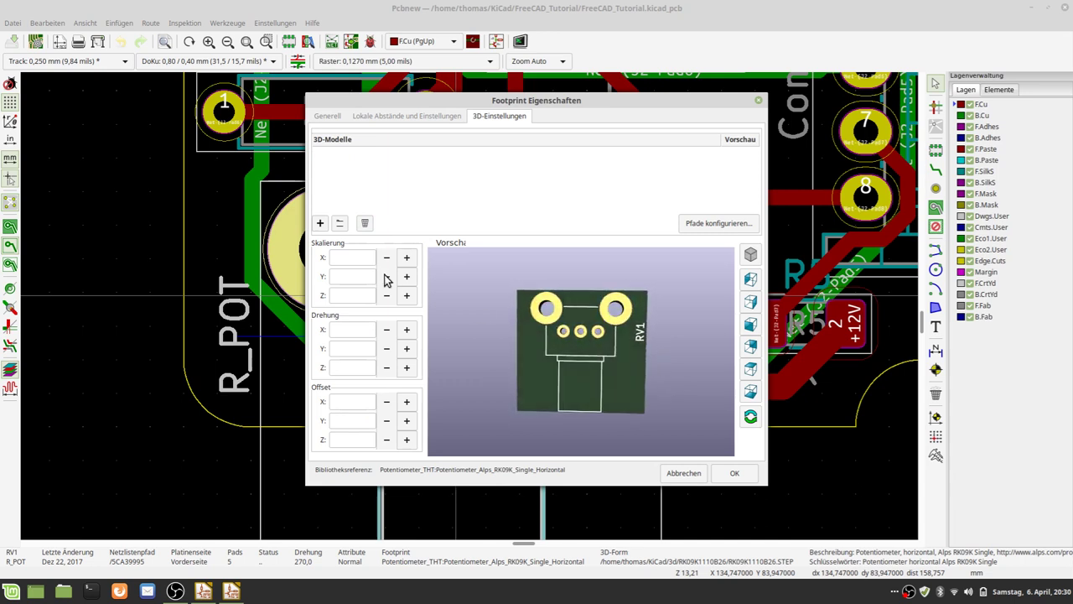
pyautogui.click(340, 223)
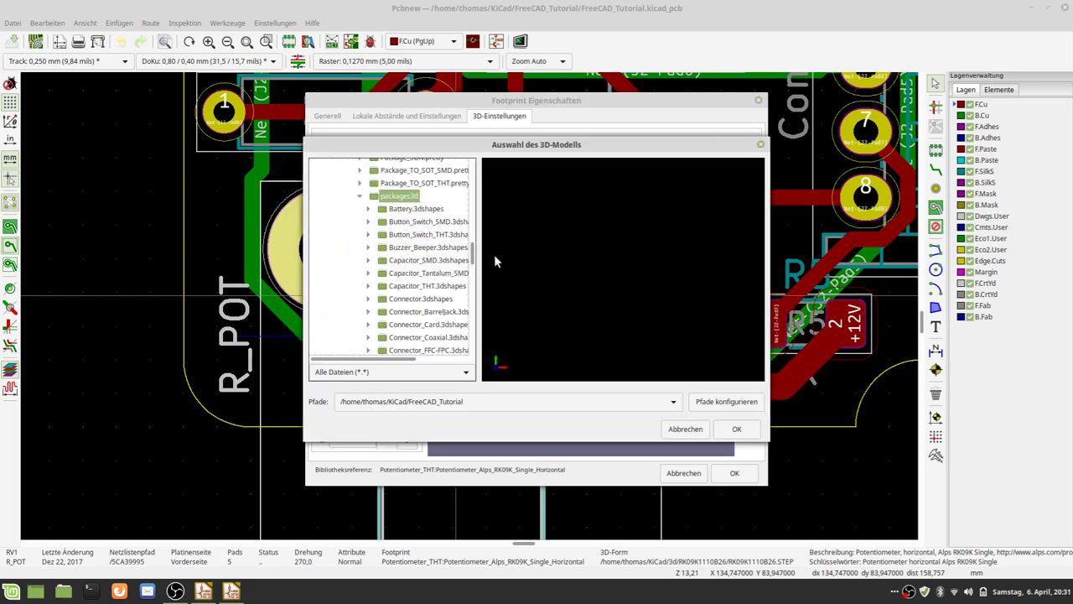
# Move and enlarge the 3D model chooser, and collapse the system KiCad folders.
pyautogui.moveTo(631, 105); pyautogui.dragTo(387, 20)
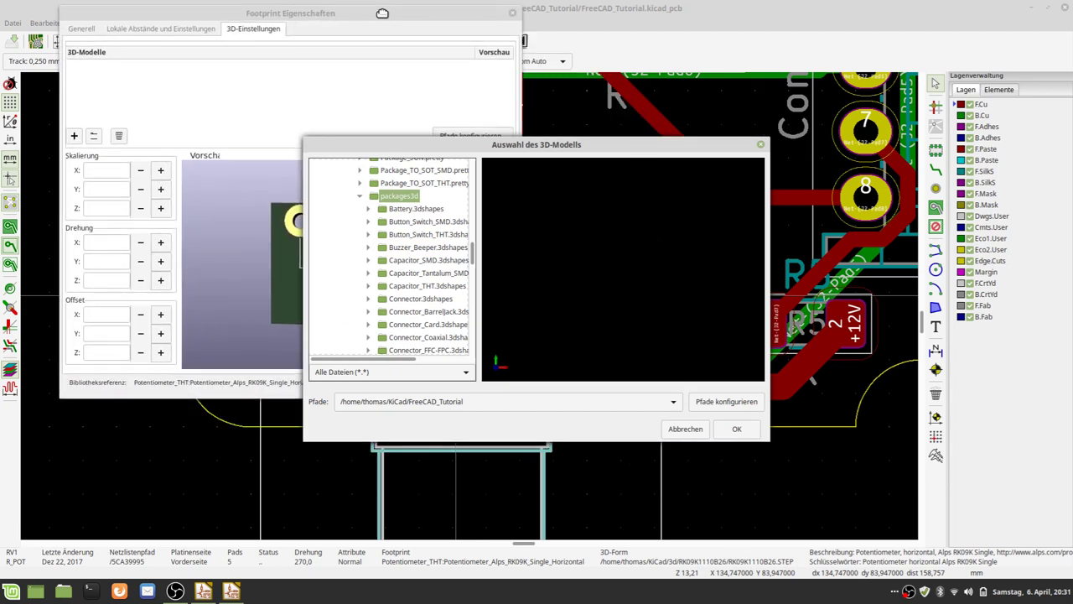
pyautogui.moveTo(548, 146)
pyautogui.mouseDown()
pyautogui.moveTo(417, 112)
pyautogui.moveTo(310, 25)
pyautogui.mouseUp()
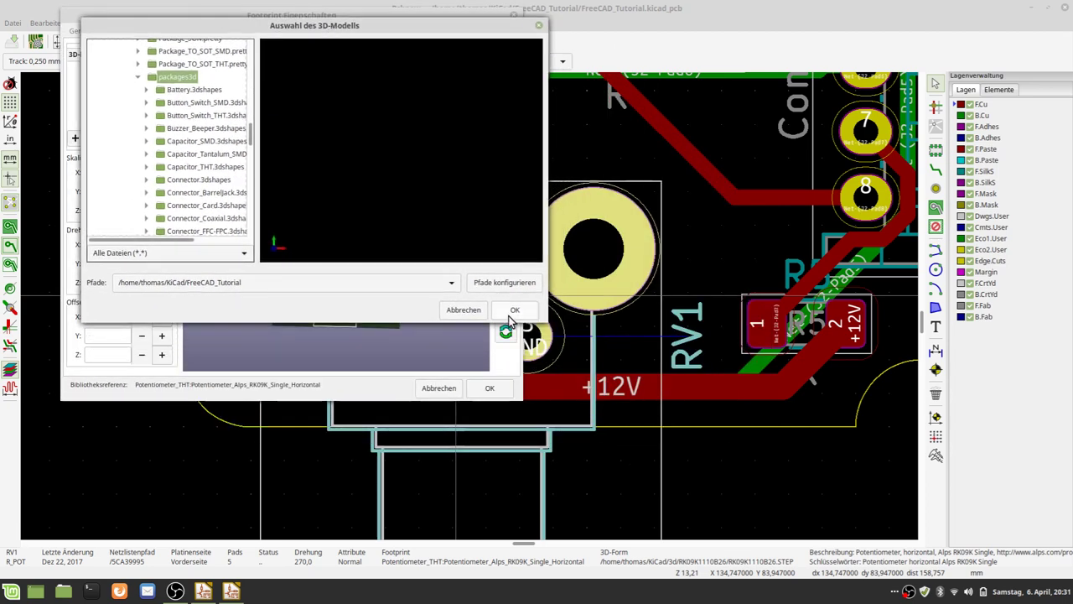
pyautogui.moveTo(541, 314)
pyautogui.mouseDown()
pyautogui.moveTo(1058, 555)
pyautogui.moveTo(1036, 568)
pyautogui.mouseUp()
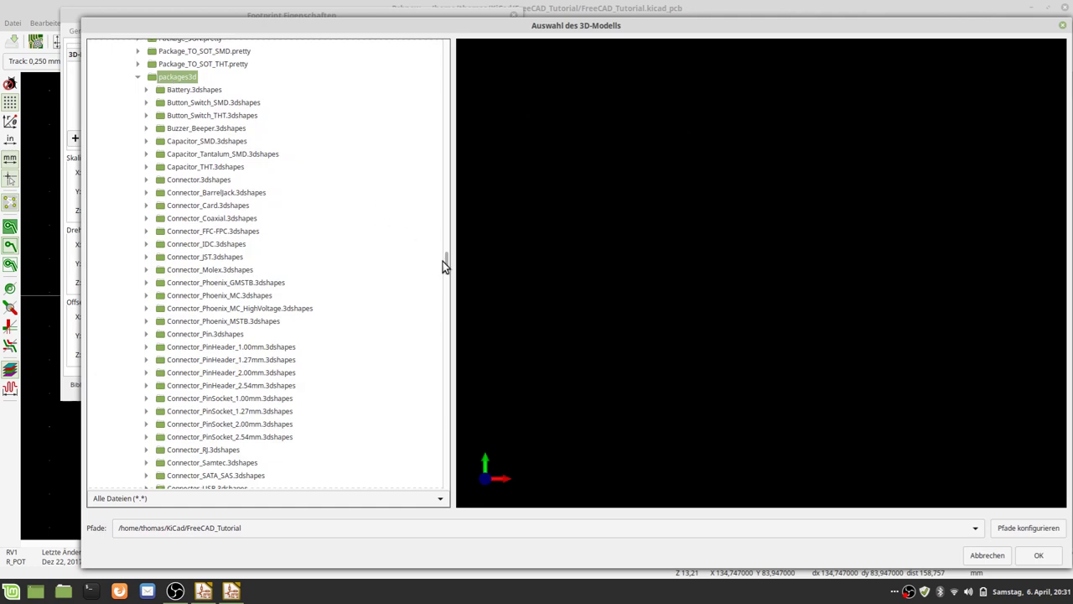
pyautogui.moveTo(446, 261)
pyautogui.mouseDown()
pyautogui.moveTo(445, 288)
pyautogui.moveTo(446, 183)
pyautogui.mouseUp()
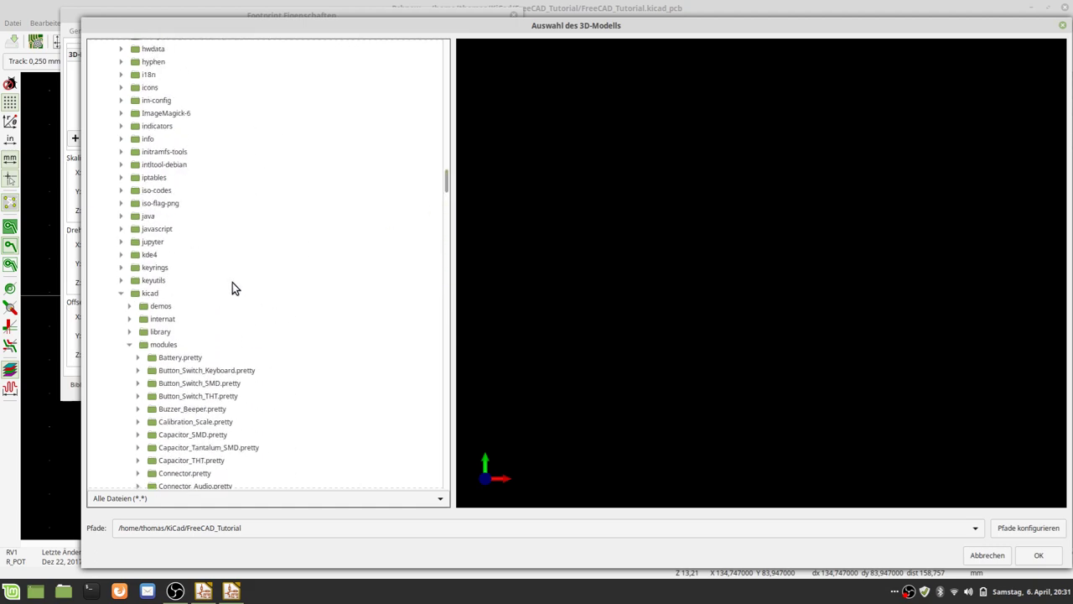
pyautogui.click(129, 347)
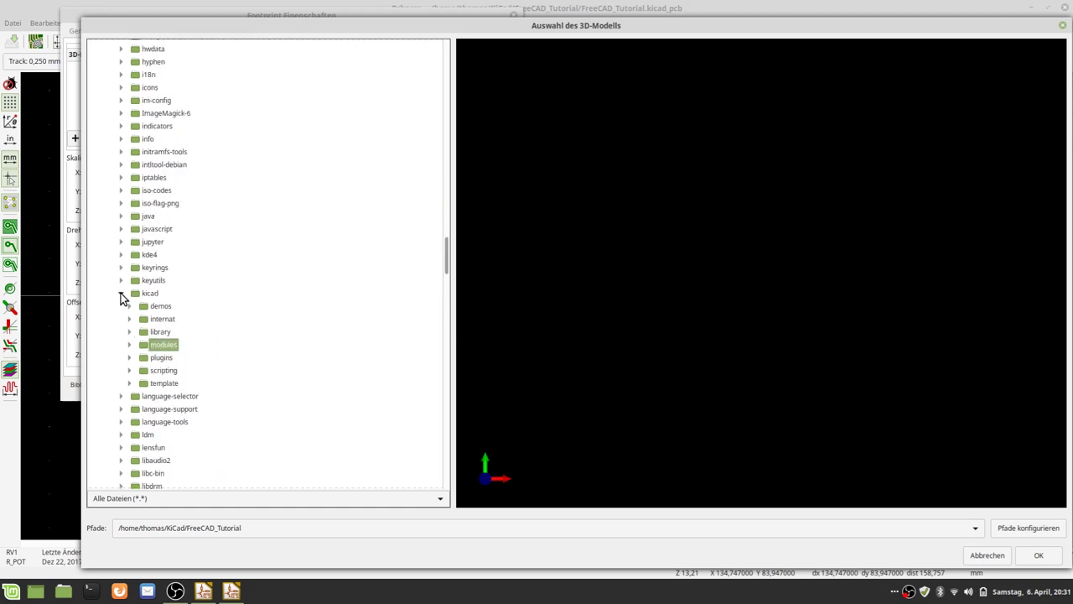
pyautogui.click(121, 294)
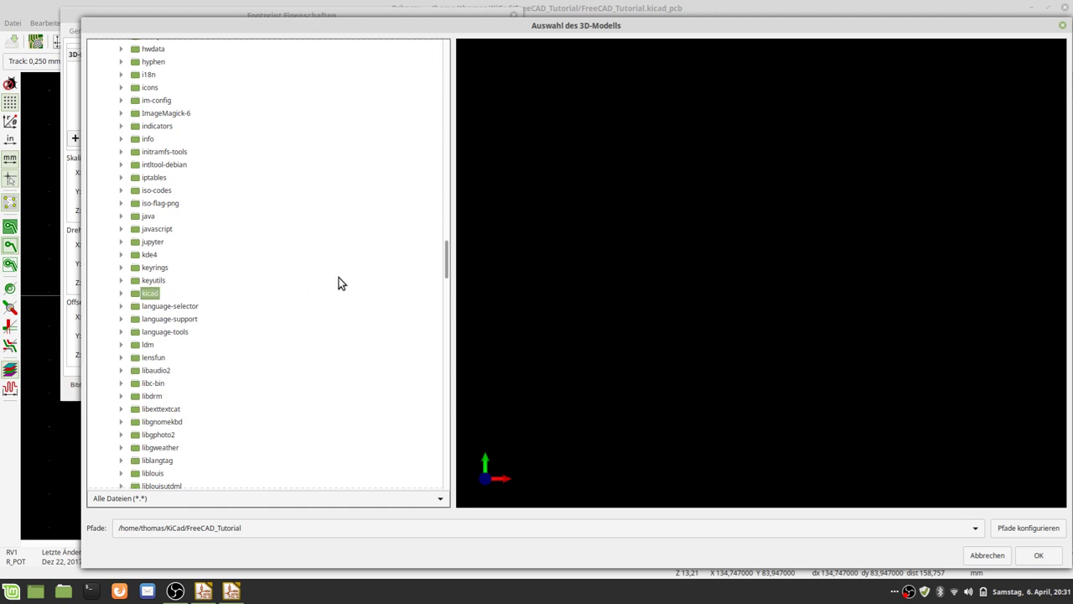
pyautogui.moveTo(445, 271); pyautogui.dragTo(457, 59)
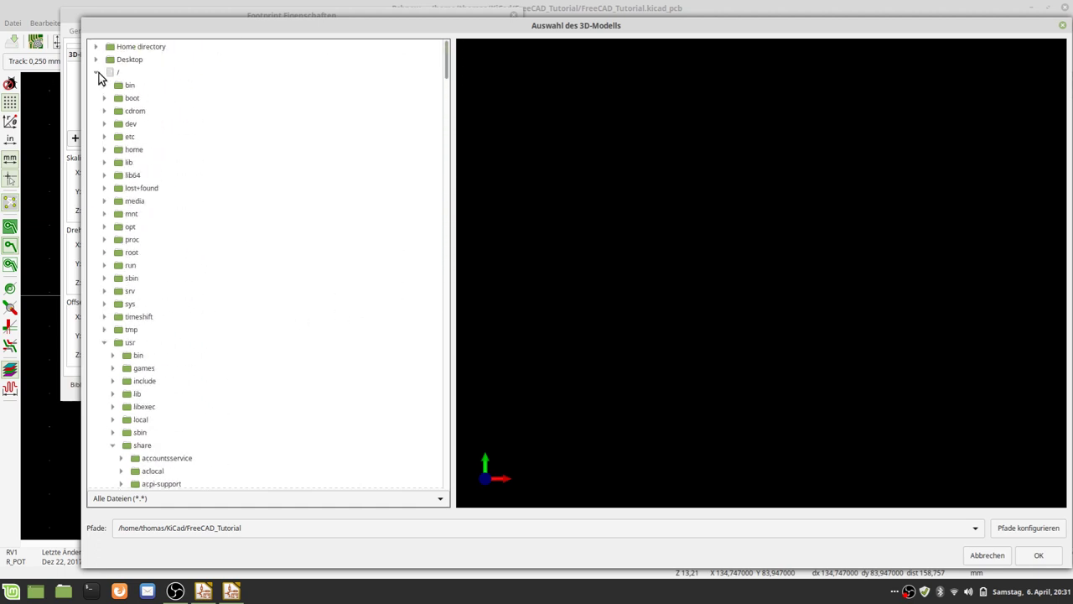
# Browse Home directory > KiCad > 3d > RK09K1110B26 and select RK09K1110B26.STEP.
pyautogui.click(117, 73)
pyautogui.click(96, 74)
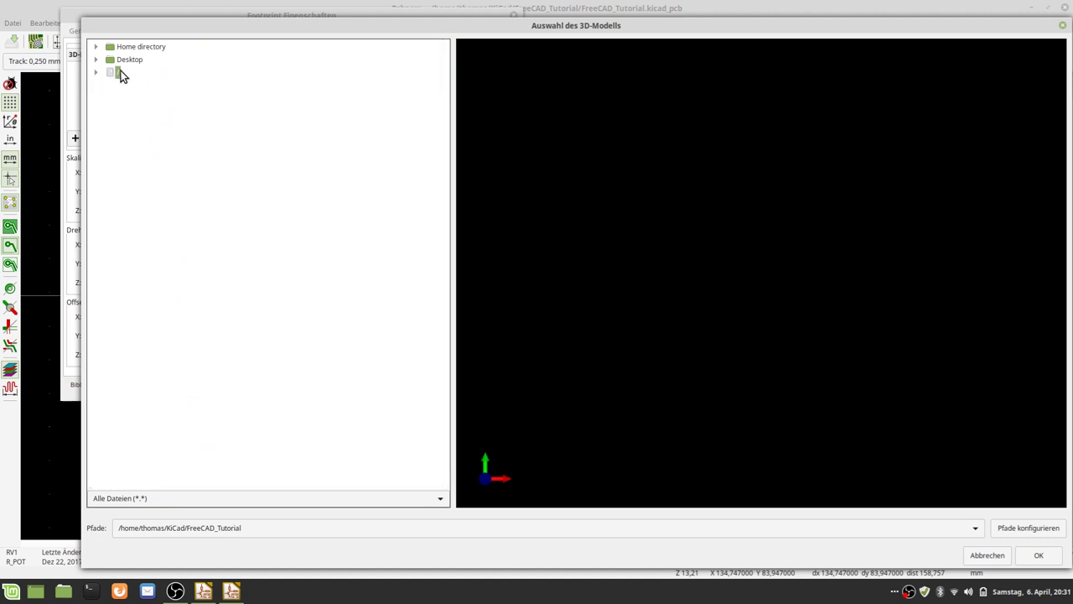
pyautogui.click(137, 48)
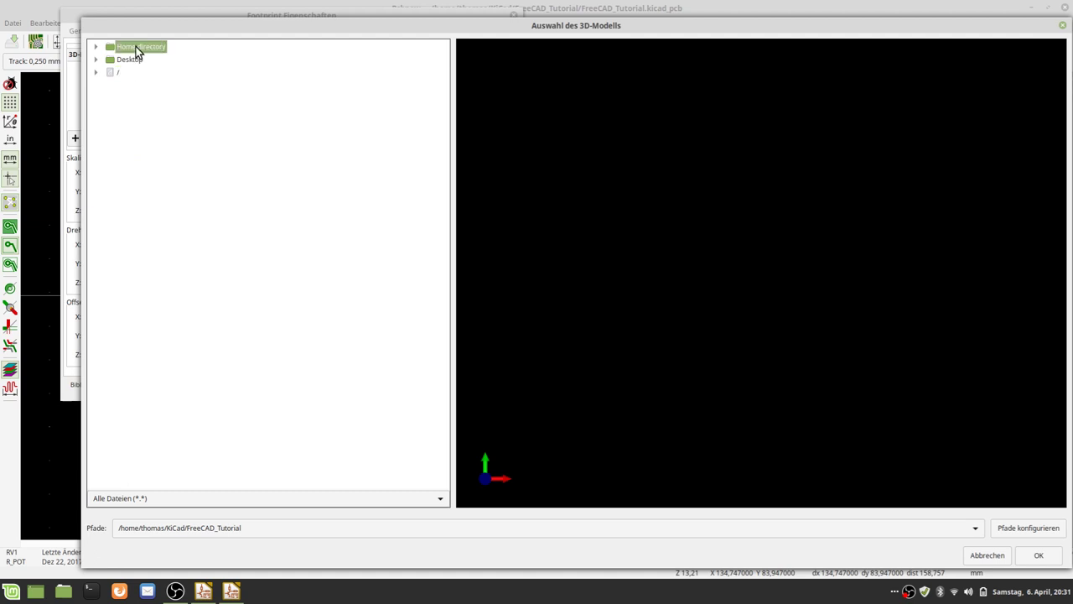
pyautogui.click(94, 49)
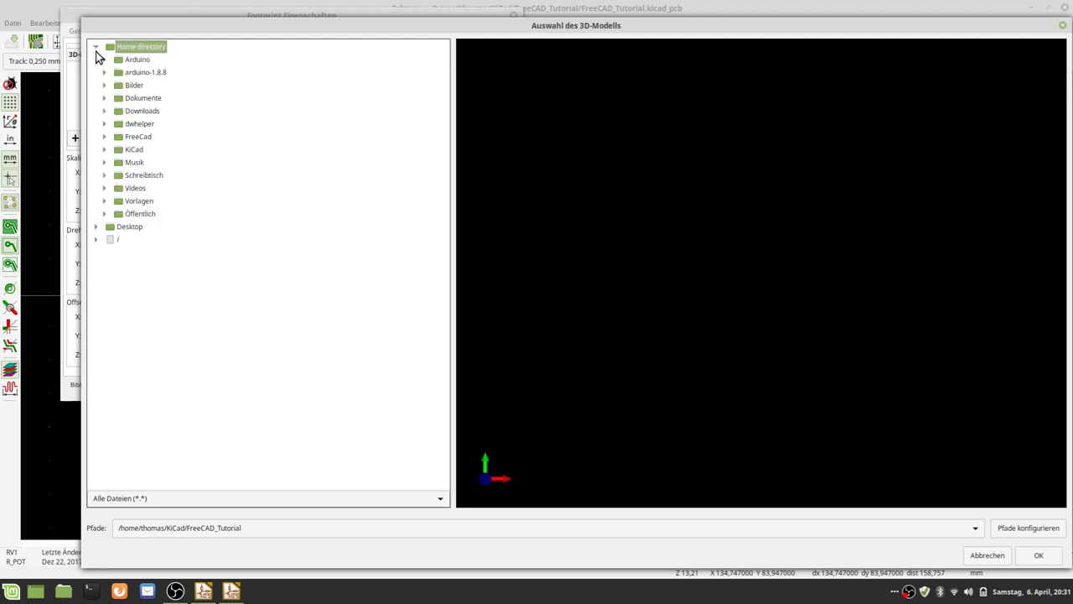
pyautogui.click(128, 151)
pyautogui.click(104, 150)
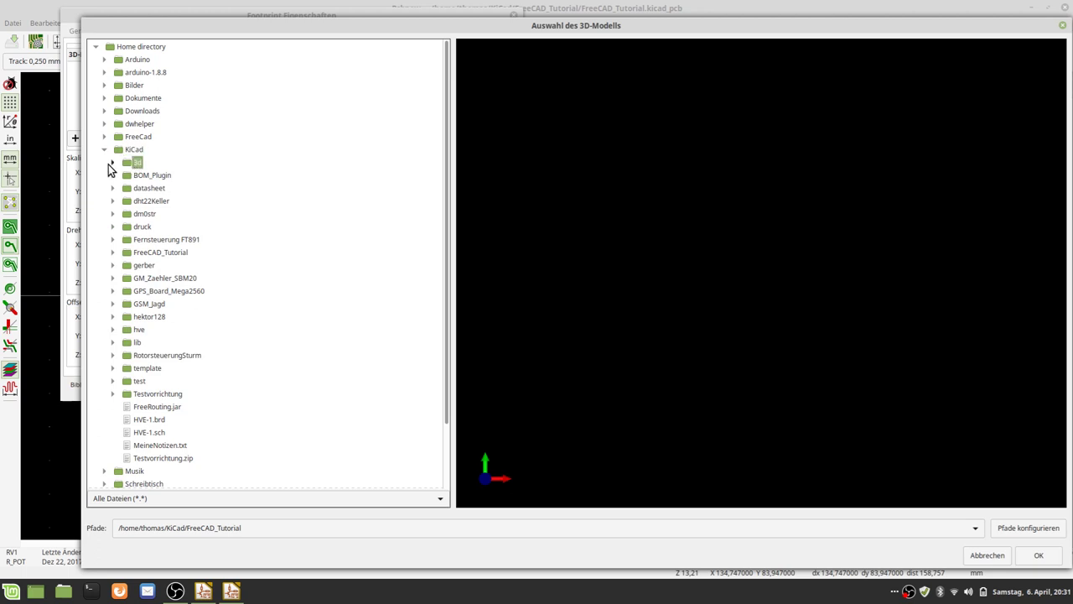
pyautogui.click(110, 163)
pyautogui.click(120, 178)
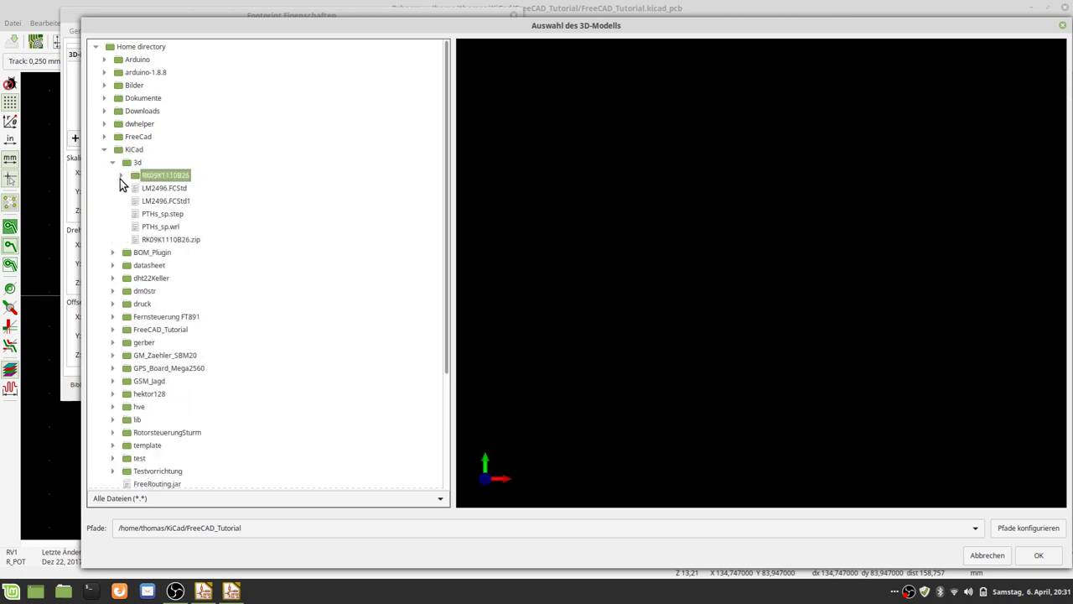
pyautogui.click(121, 177)
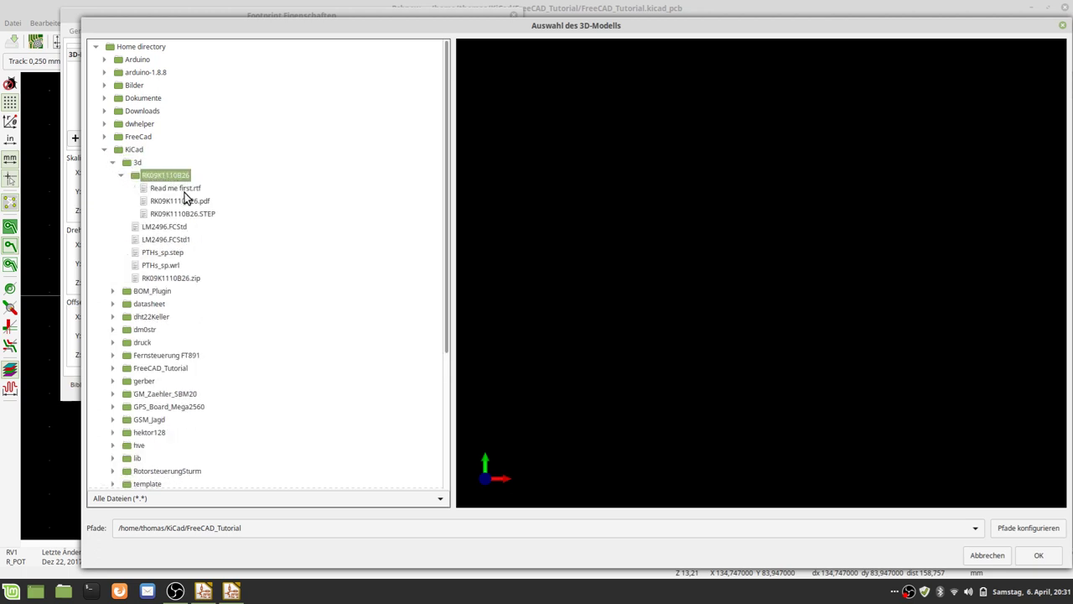
pyautogui.click(207, 215)
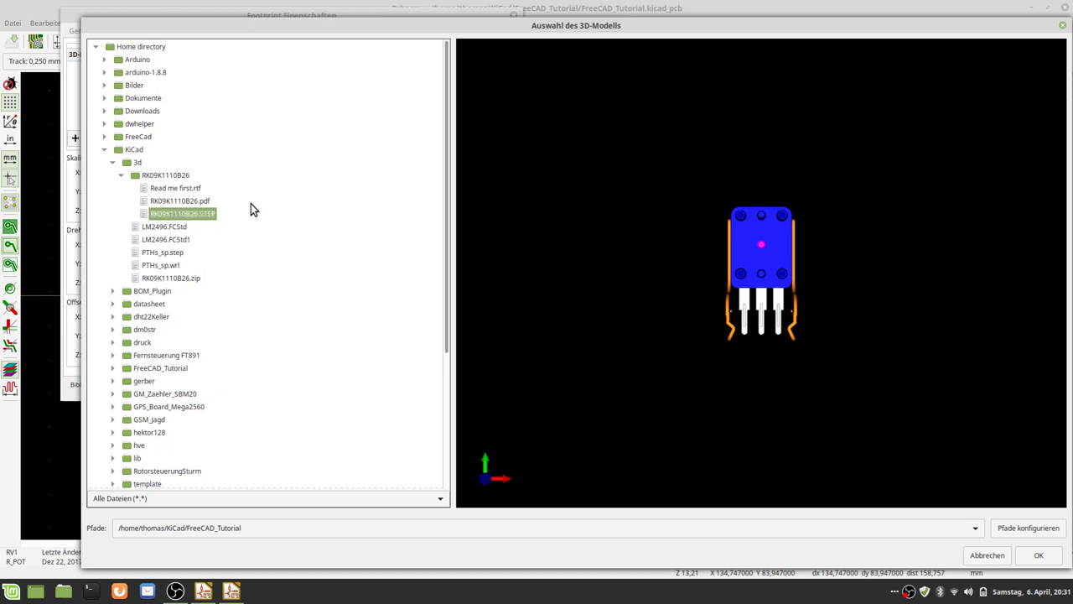
# Orbit the RK09K1110B26 preview to view its shaft, sides and pins from several angles.
pyautogui.moveTo(753, 290); pyautogui.dragTo(591, 265)
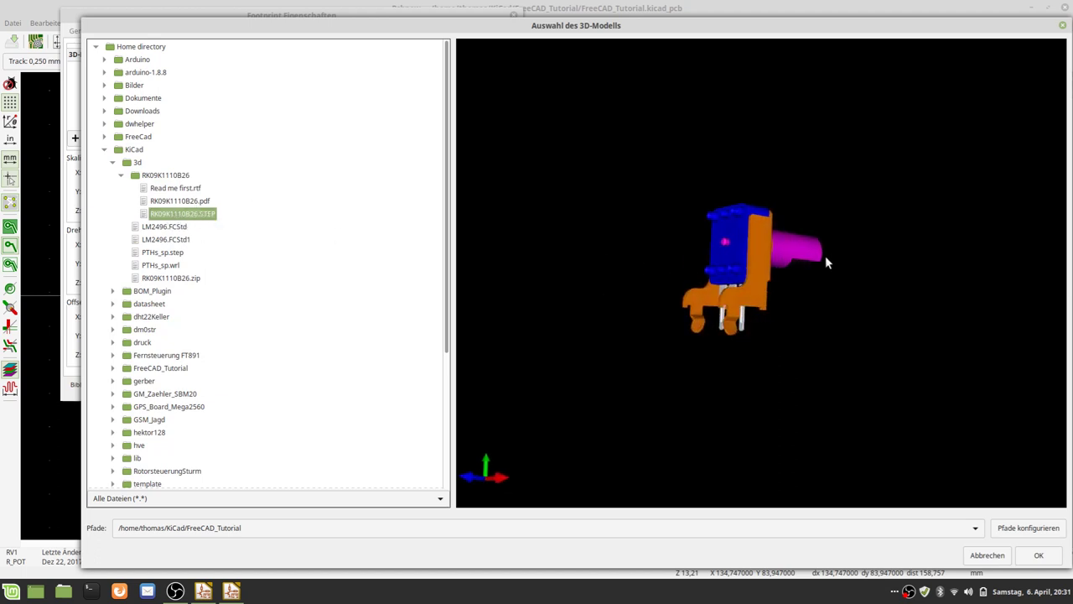
pyautogui.moveTo(826, 262); pyautogui.dragTo(762, 279)
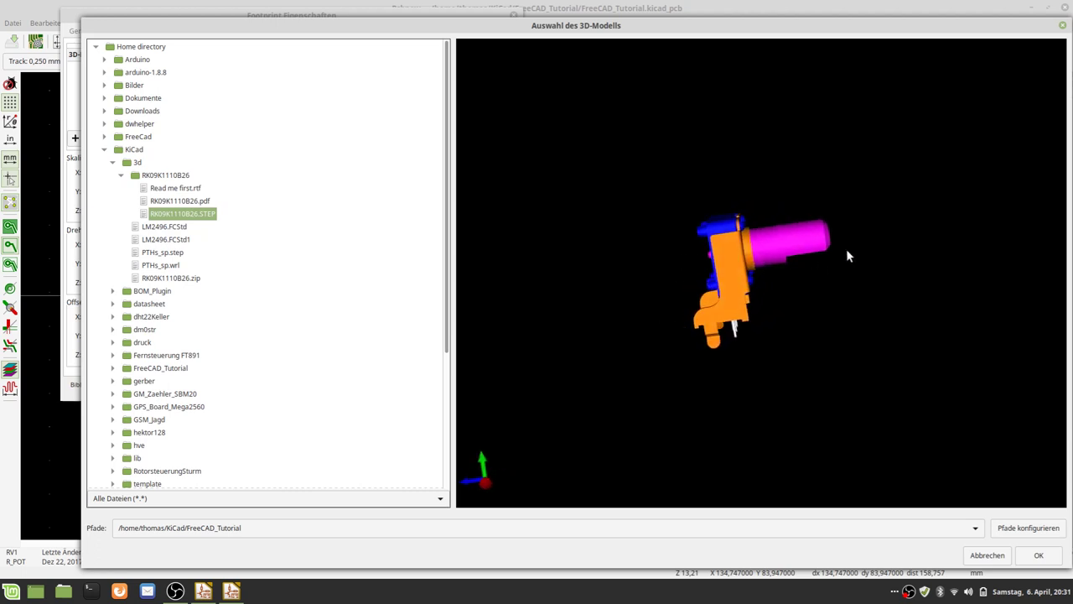
pyautogui.moveTo(847, 256)
pyautogui.mouseDown()
pyautogui.moveTo(683, 227)
pyautogui.moveTo(766, 355)
pyautogui.moveTo(676, 213)
pyautogui.moveTo(785, 412)
pyautogui.moveTo(630, 137)
pyautogui.moveTo(889, 184)
pyautogui.moveTo(797, 278)
pyautogui.moveTo(665, 288)
pyautogui.moveTo(692, 221)
pyautogui.moveTo(872, 159)
pyautogui.moveTo(886, 201)
pyautogui.moveTo(769, 319)
pyautogui.moveTo(712, 275)
pyautogui.moveTo(680, 383)
pyautogui.moveTo(657, 272)
pyautogui.moveTo(683, 227)
pyautogui.moveTo(781, 179)
pyautogui.moveTo(803, 364)
pyautogui.moveTo(750, 211)
pyautogui.moveTo(783, 243)
pyautogui.moveTo(801, 284)
pyautogui.mouseUp()
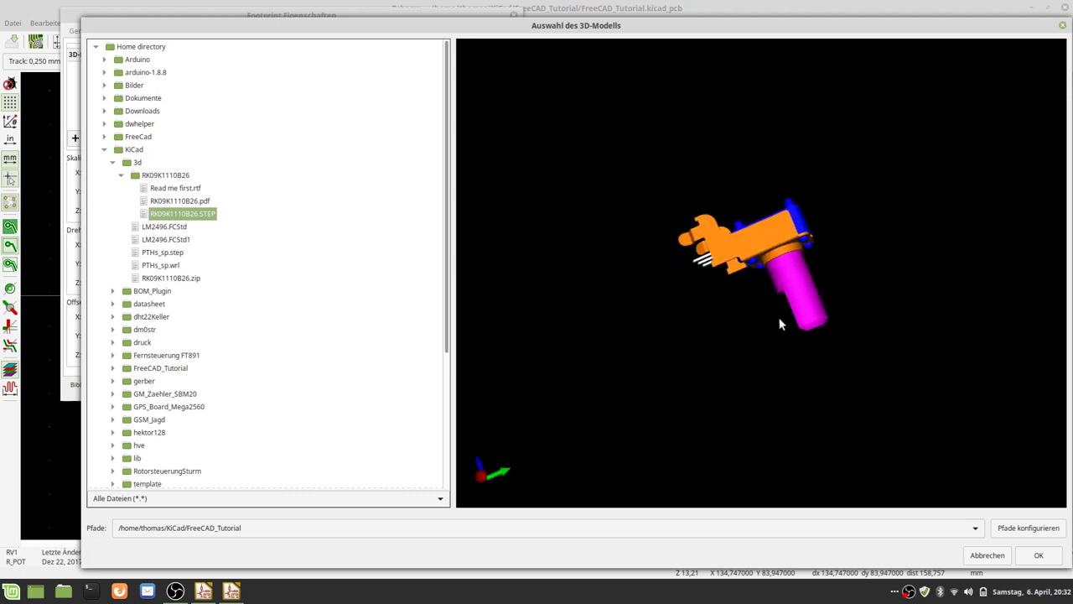
pyautogui.moveTo(780, 323)
pyautogui.mouseDown()
pyautogui.moveTo(789, 276)
pyautogui.moveTo(745, 222)
pyautogui.moveTo(821, 244)
pyautogui.moveTo(910, 393)
pyautogui.moveTo(750, 314)
pyautogui.moveTo(860, 423)
pyautogui.moveTo(769, 183)
pyautogui.moveTo(614, 228)
pyautogui.mouseUp()
pyautogui.moveTo(444, 230)
pyautogui.mouseDown()
pyautogui.moveTo(556, 232)
pyautogui.moveTo(599, 246)
pyautogui.moveTo(715, 197)
pyautogui.moveTo(620, 290)
pyautogui.moveTo(937, 243)
pyautogui.moveTo(727, 159)
pyautogui.moveTo(801, 242)
pyautogui.moveTo(944, 218)
pyautogui.moveTo(767, 286)
pyautogui.moveTo(835, 165)
pyautogui.moveTo(748, 313)
pyautogui.moveTo(745, 163)
pyautogui.moveTo(877, 259)
pyautogui.moveTo(797, 291)
pyautogui.moveTo(719, 232)
pyautogui.moveTo(749, 245)
pyautogui.mouseUp()
# Zoom the potentiometer preview in and out to inspect it close up.
pyautogui.scroll(-2, 753, 251)
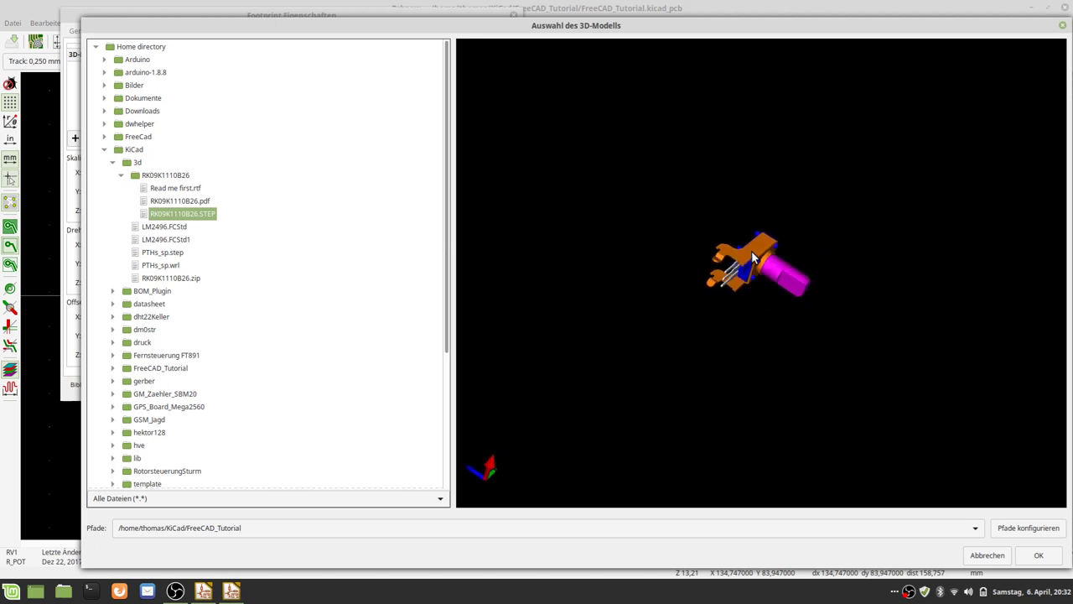
pyautogui.scroll(3, 753, 251)
pyautogui.scroll(3, 755, 253)
pyautogui.scroll(2, 756, 254)
pyautogui.scroll(3, 755, 254)
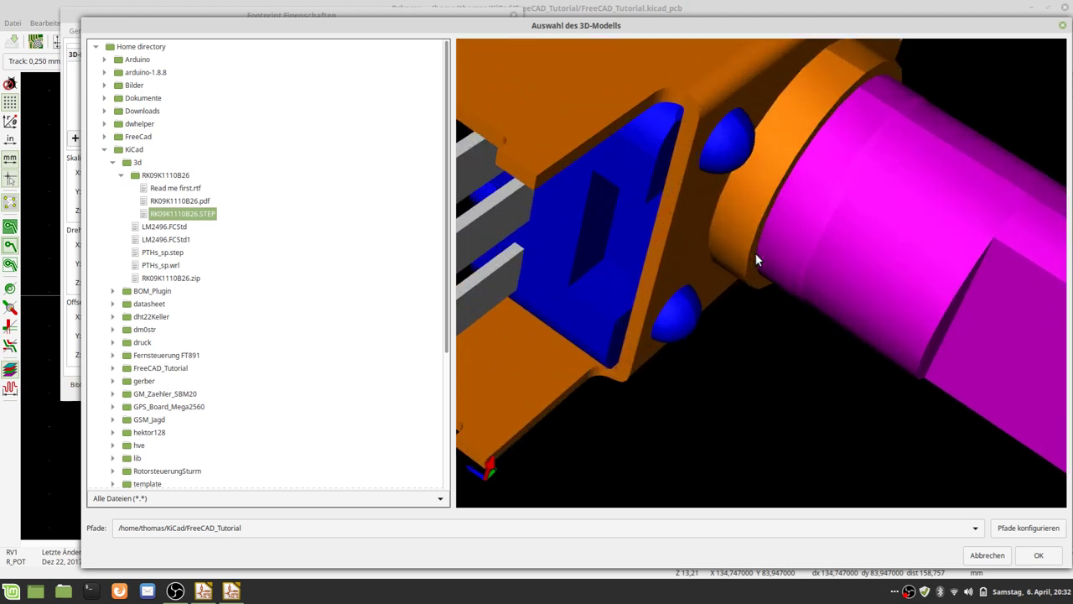
pyautogui.scroll(-3, 756, 254)
pyautogui.scroll(2, 756, 254)
pyautogui.scroll(-3, 756, 260)
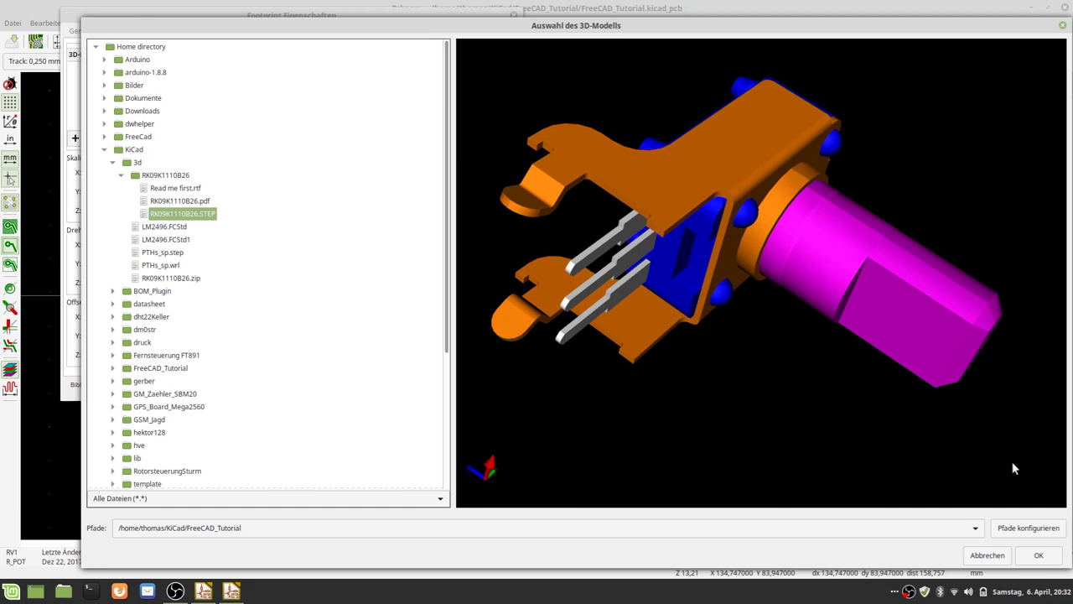
# Accept the RK09K1110B26.STEP model and enlarge the Footprint Eigenschaften dialog and its preview.
pyautogui.click(1039, 556)
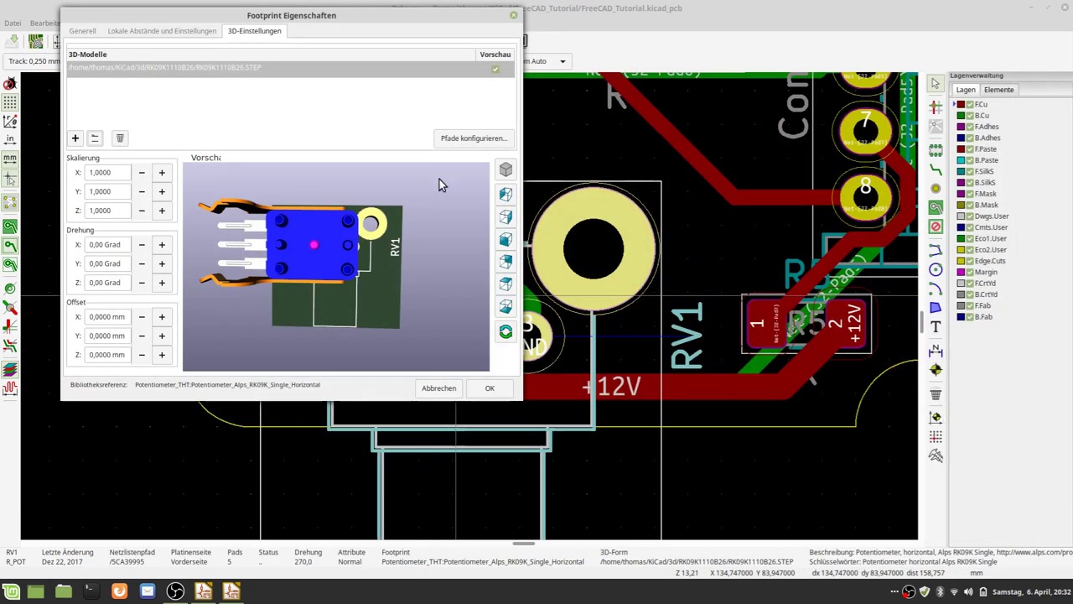
pyautogui.moveTo(423, 23); pyautogui.dragTo(421, 16)
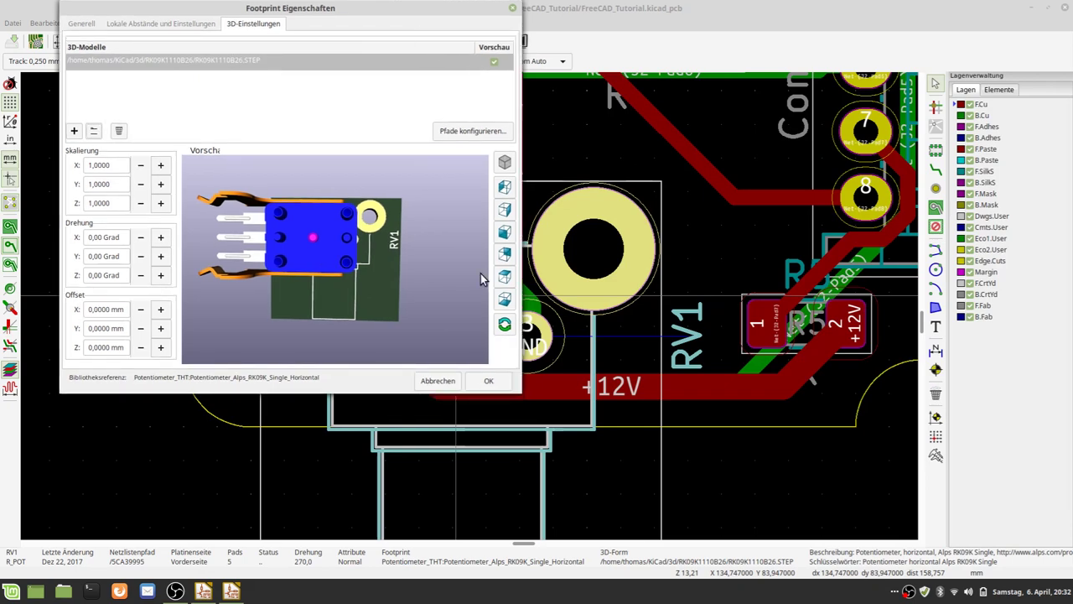
pyautogui.moveTo(517, 385)
pyautogui.mouseDown()
pyautogui.moveTo(970, 498)
pyautogui.moveTo(1009, 491)
pyautogui.mouseUp()
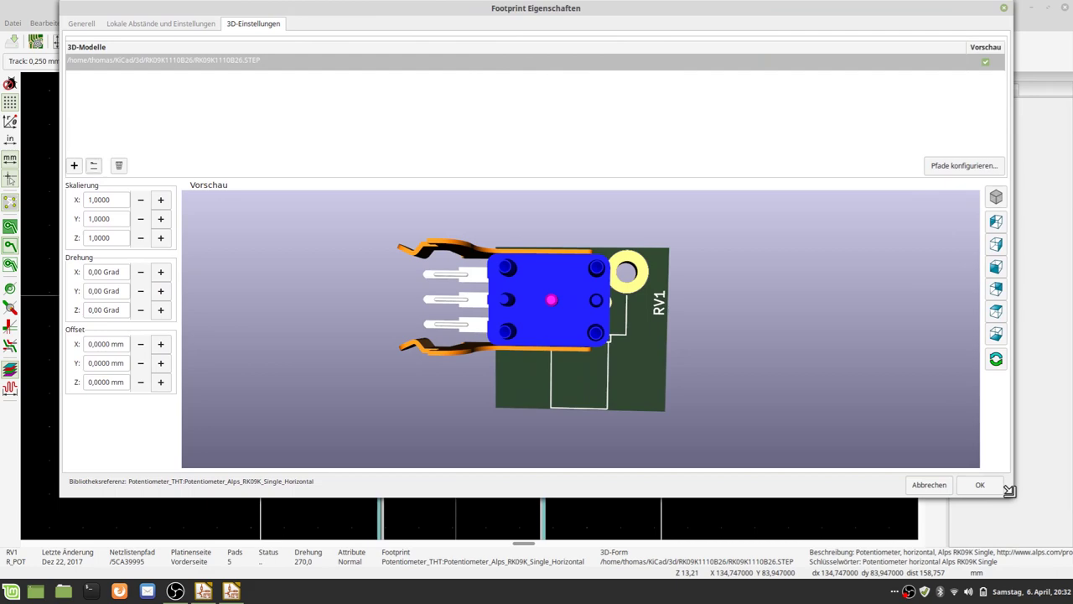
# Orbit the board preview to show the underside, a tilted side and the shaft edge.
pyautogui.moveTo(589, 390)
pyautogui.mouseDown()
pyautogui.moveTo(622, 515)
pyautogui.moveTo(553, 293)
pyautogui.moveTo(427, 222)
pyautogui.moveTo(737, 310)
pyautogui.moveTo(557, 304)
pyautogui.moveTo(487, 285)
pyautogui.moveTo(522, 423)
pyautogui.moveTo(864, 204)
pyautogui.moveTo(419, 304)
pyautogui.moveTo(482, 350)
pyautogui.mouseUp()
pyautogui.moveTo(686, 348); pyautogui.dragTo(441, 301)
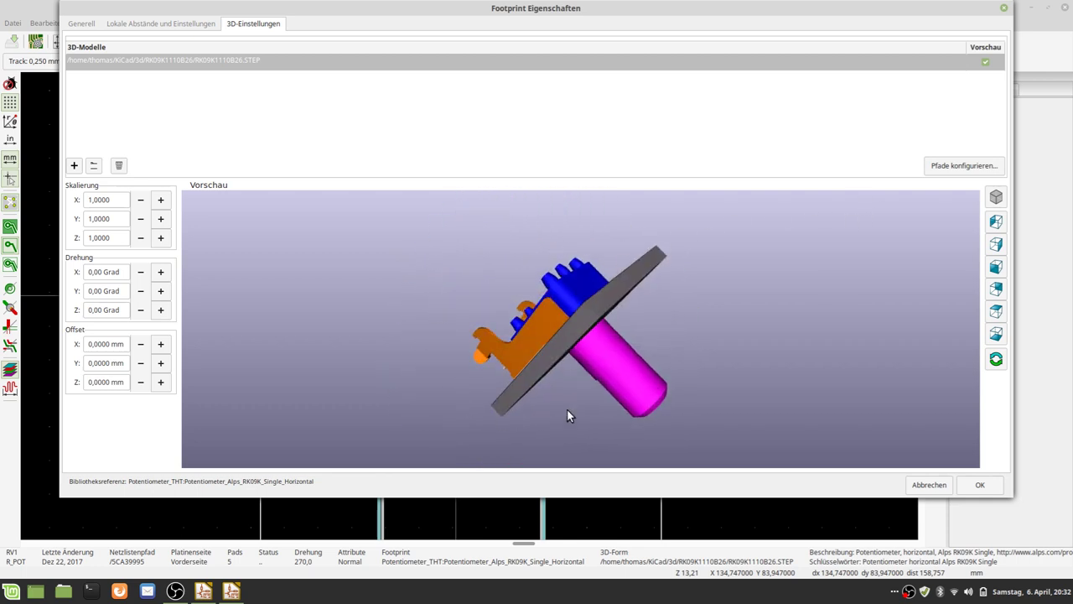
pyautogui.moveTo(672, 369)
pyautogui.mouseDown()
pyautogui.moveTo(510, 387)
pyautogui.moveTo(551, 413)
pyautogui.moveTo(661, 429)
pyautogui.moveTo(616, 333)
pyautogui.moveTo(584, 411)
pyautogui.moveTo(600, 303)
pyautogui.moveTo(769, 315)
pyautogui.mouseUp()
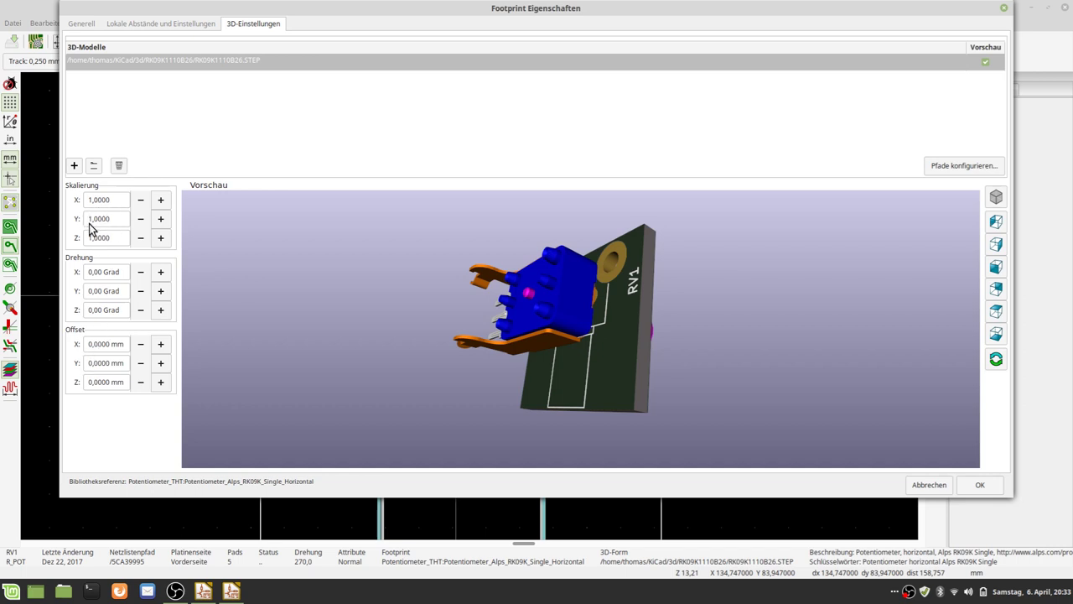
# Rotate the potentiometer model to −90 degrees about X so the shaft lies flat.
pyautogui.moveTo(597, 364)
pyautogui.mouseDown()
pyautogui.moveTo(643, 270)
pyautogui.moveTo(693, 353)
pyautogui.mouseUp()
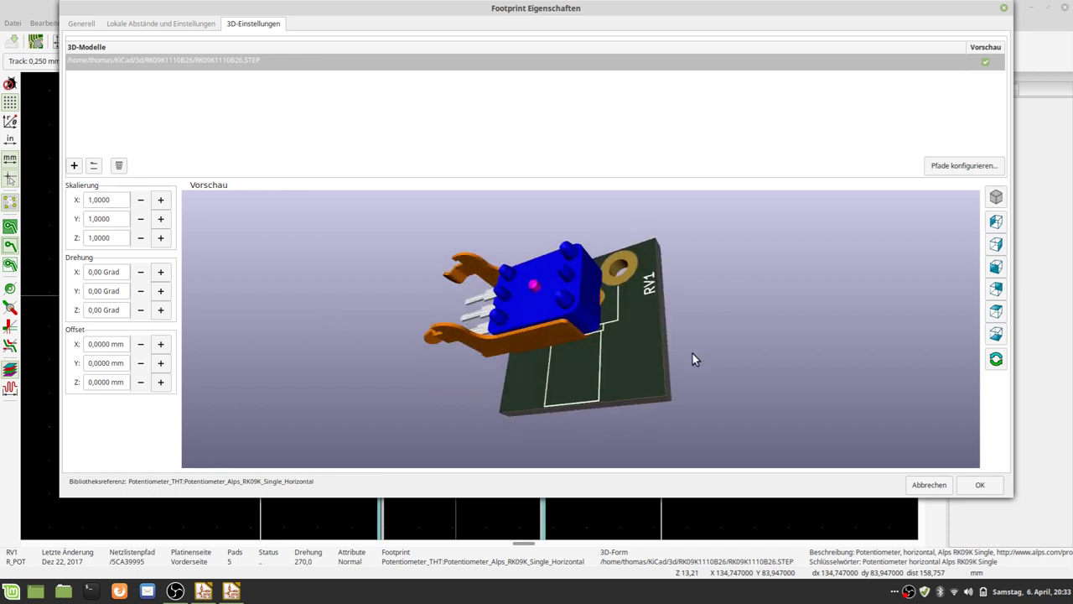
pyautogui.click(160, 273)
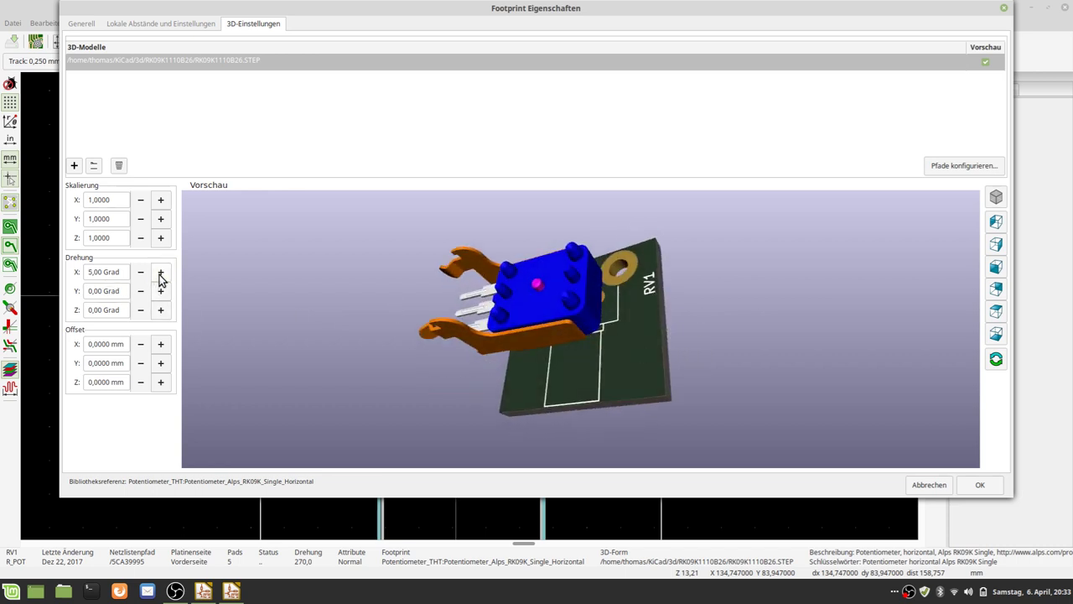
pyautogui.click(140, 272)
pyautogui.click(140, 272)
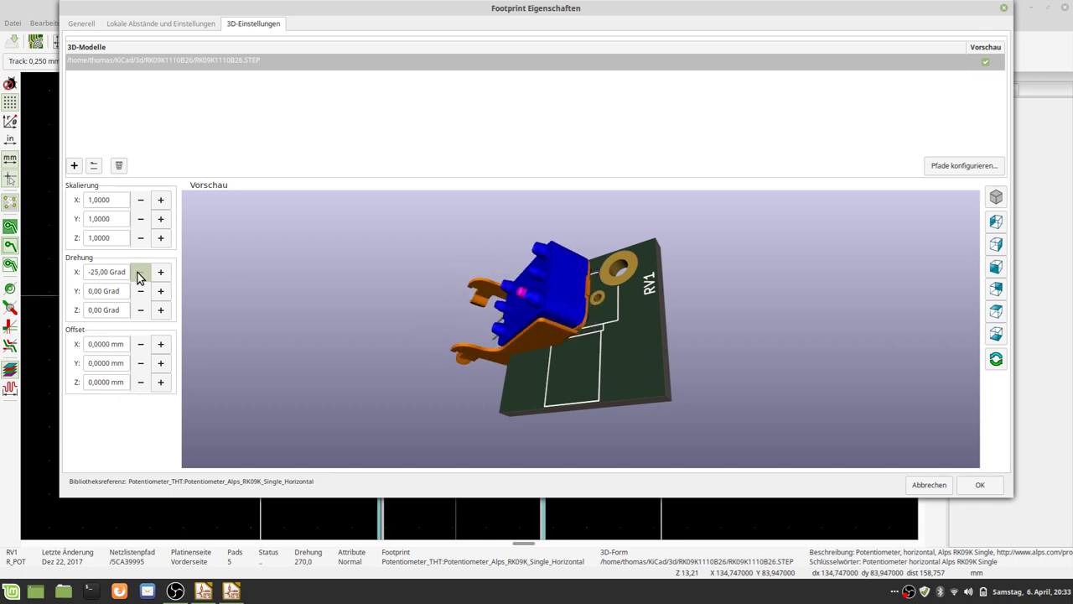
pyautogui.click(140, 271)
pyautogui.click(140, 271)
pyautogui.click(140, 272)
pyautogui.click(140, 271)
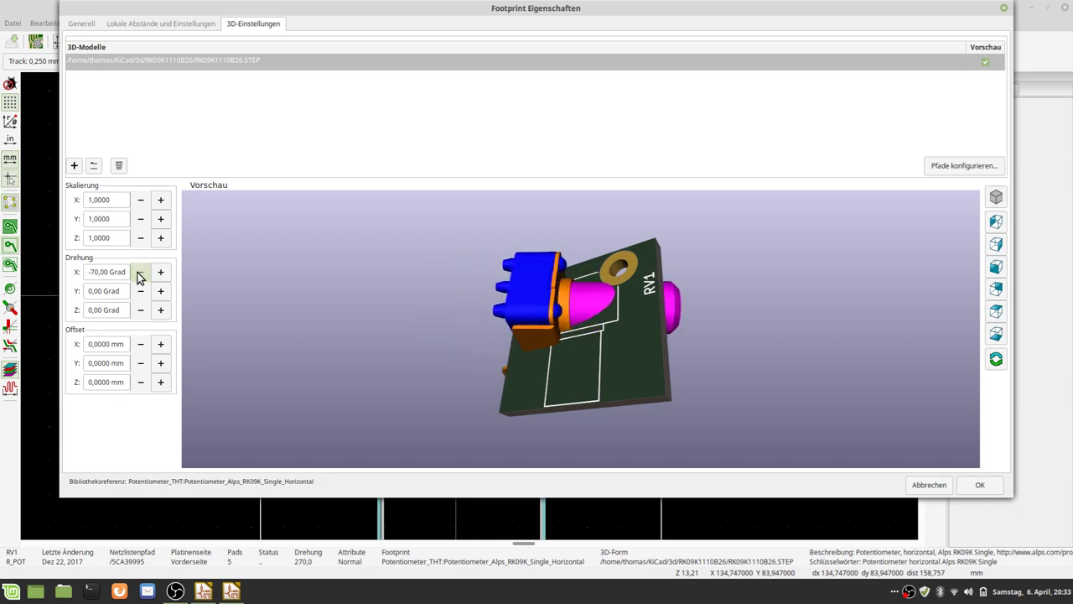
pyautogui.click(140, 271)
pyautogui.click(140, 271)
pyautogui.click(140, 272)
pyautogui.click(140, 272)
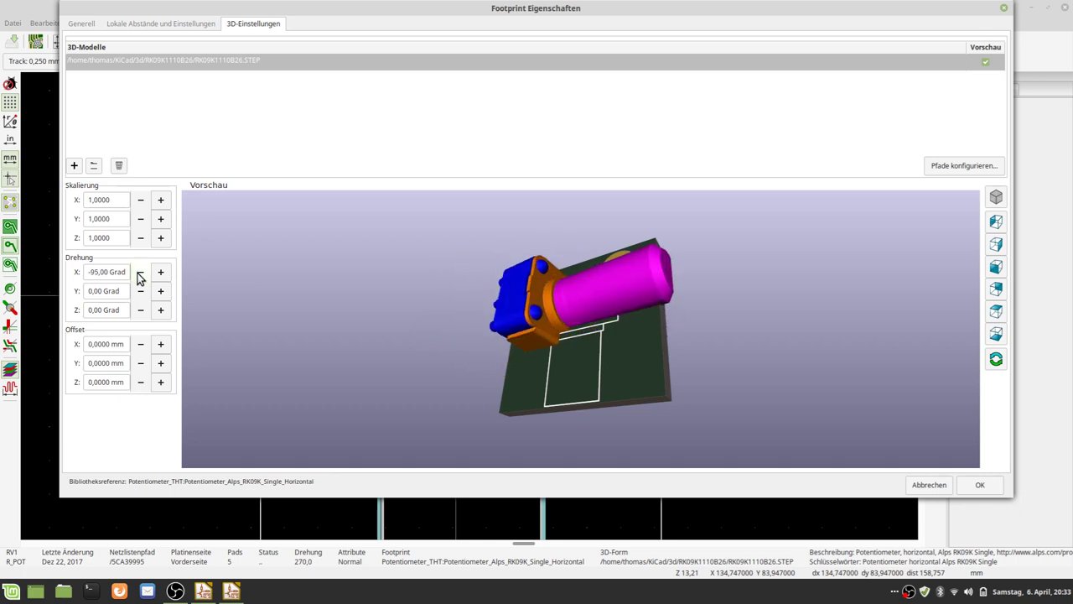
pyautogui.click(161, 274)
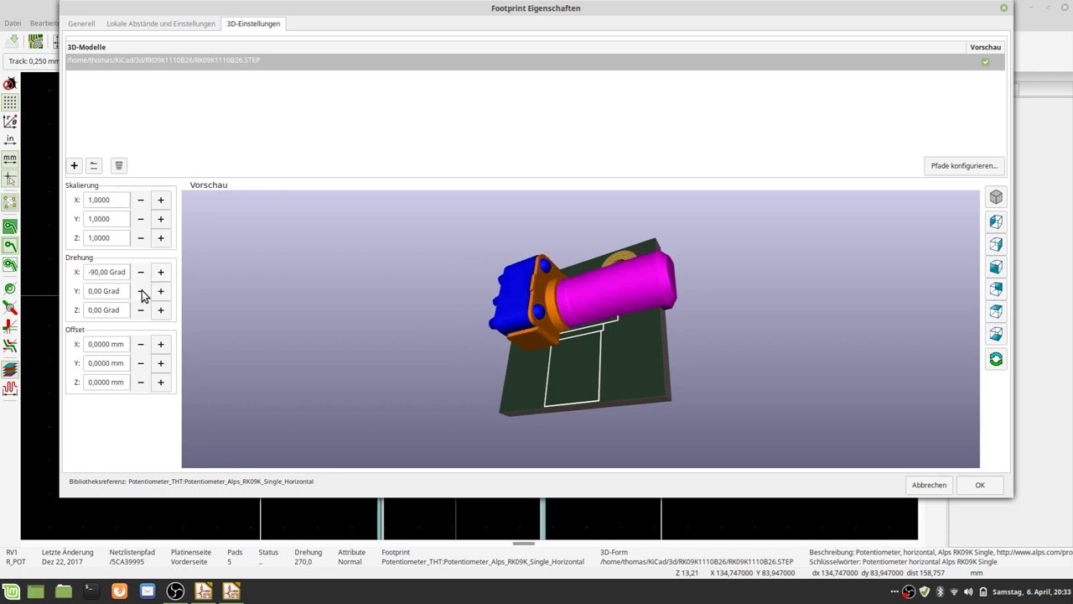
# Keep the Y rotation at 0 and set the Z rotation to 90 degrees.
pyautogui.click(160, 291)
pyautogui.click(140, 291)
pyautogui.moveTo(110, 312); pyautogui.dragTo(67, 310)
pyautogui.write('90')
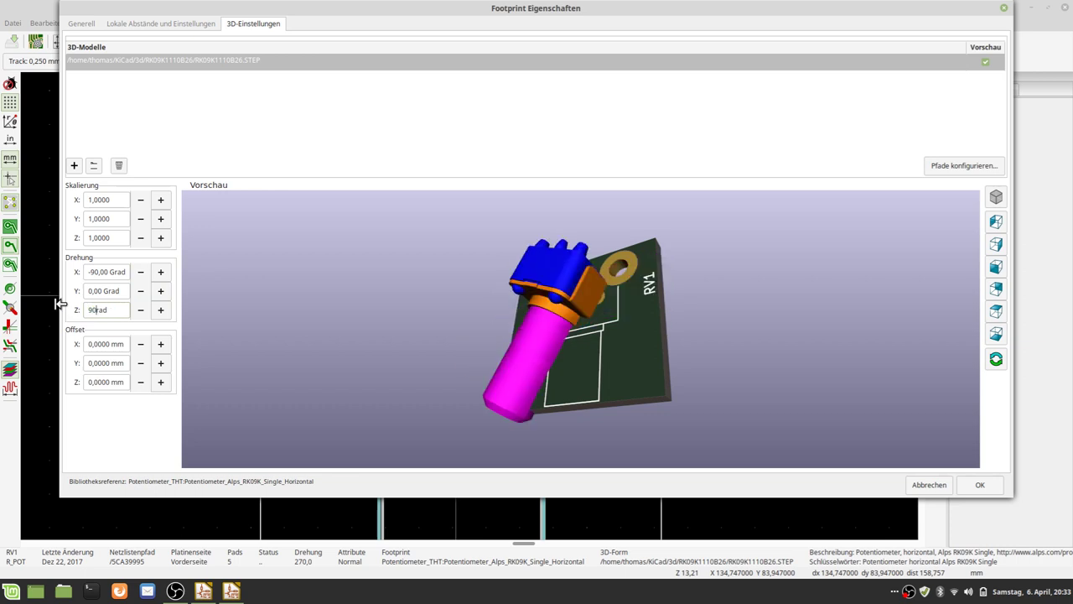
pyautogui.press('Delete')
pyautogui.press('Delete')
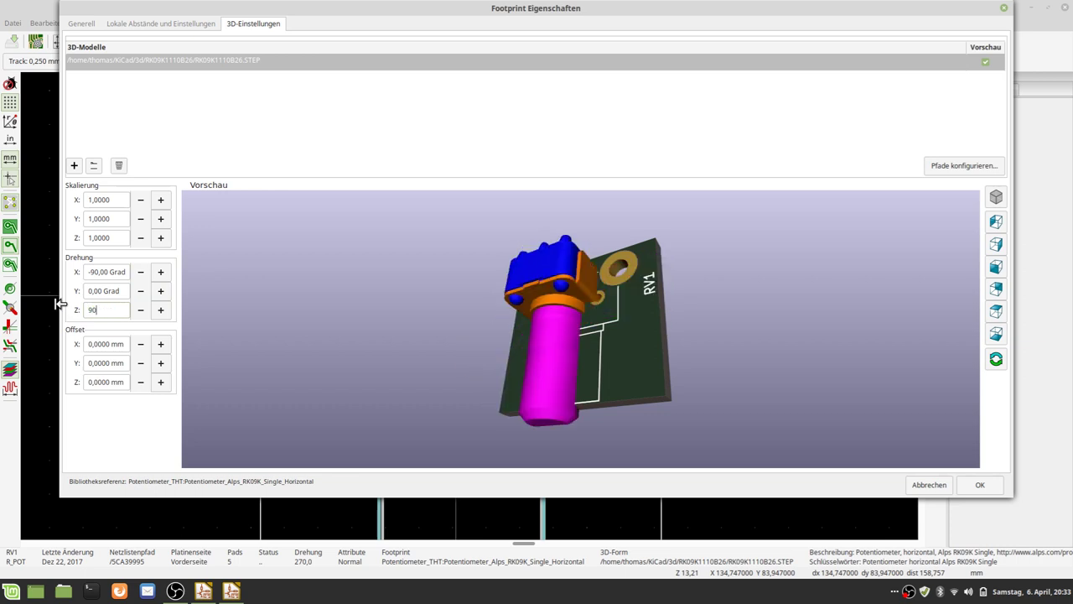
pyautogui.click(137, 312)
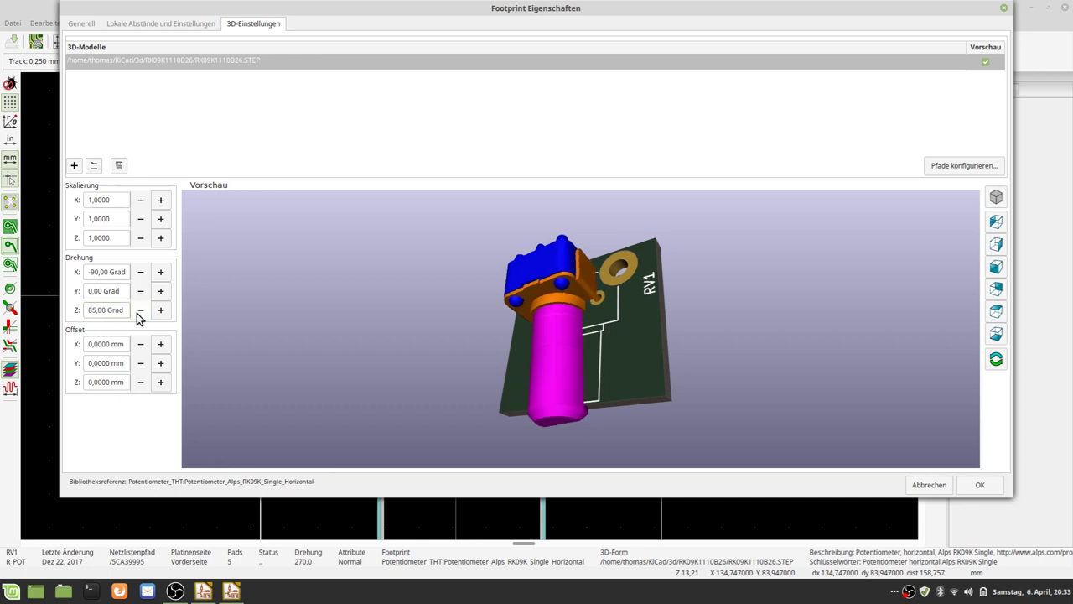
pyautogui.click(162, 310)
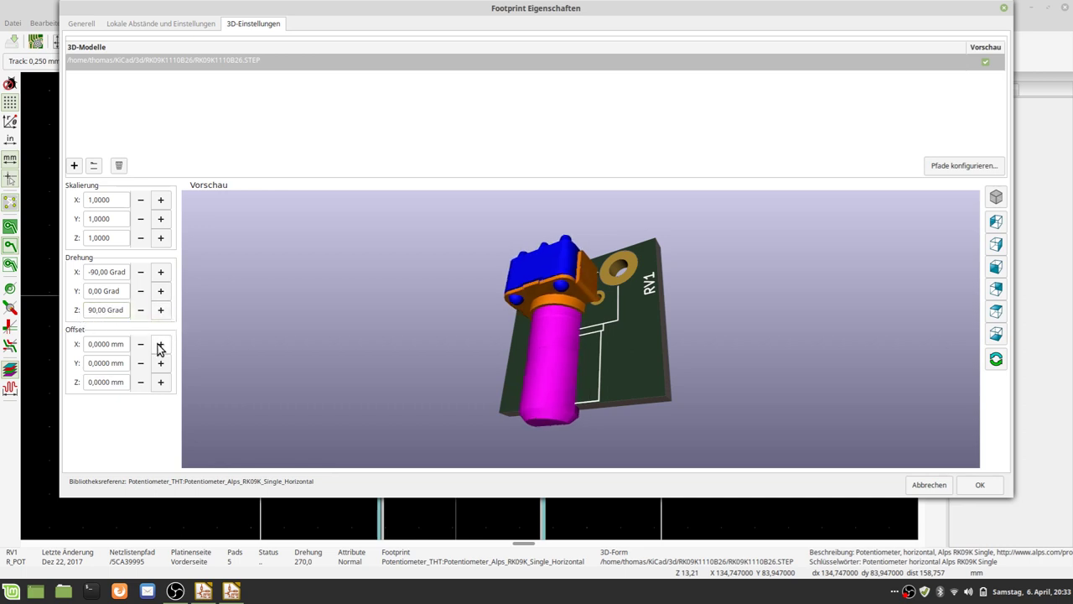
# Raise the model's Z offset to 11 mm above the board.
pyautogui.moveTo(665, 322)
pyautogui.mouseDown()
pyautogui.moveTo(549, 377)
pyautogui.moveTo(394, 328)
pyautogui.moveTo(734, 276)
pyautogui.moveTo(714, 204)
pyautogui.moveTo(720, 269)
pyautogui.moveTo(476, 375)
pyautogui.moveTo(445, 350)
pyautogui.moveTo(650, 394)
pyautogui.moveTo(795, 393)
pyautogui.moveTo(252, 307)
pyautogui.moveTo(265, 309)
pyautogui.mouseUp()
pyautogui.moveTo(586, 354)
pyautogui.mouseDown()
pyautogui.moveTo(394, 342)
pyautogui.moveTo(587, 355)
pyautogui.moveTo(605, 343)
pyautogui.mouseUp()
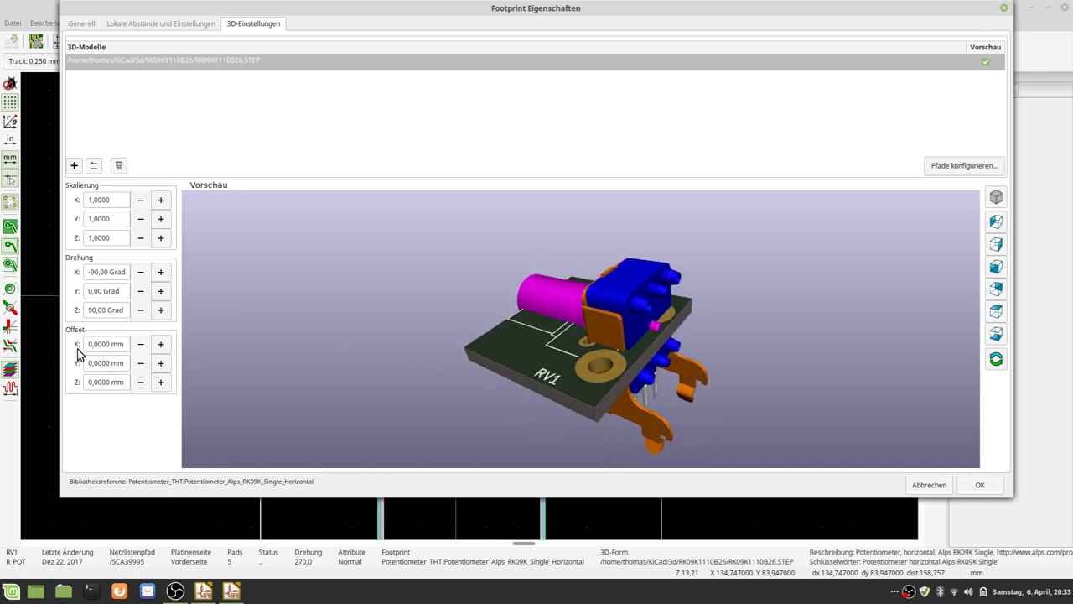
pyautogui.click(160, 381)
pyautogui.click(160, 382)
pyautogui.click(160, 382)
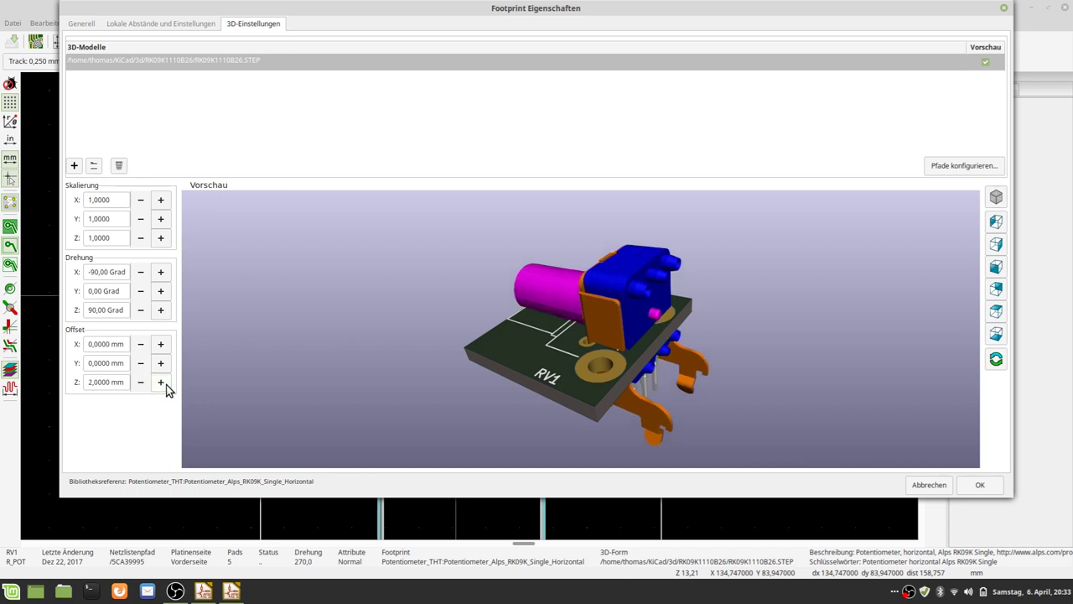
pyautogui.click(165, 384)
pyautogui.click(161, 382)
pyautogui.click(161, 382)
pyautogui.click(161, 383)
pyautogui.click(161, 383)
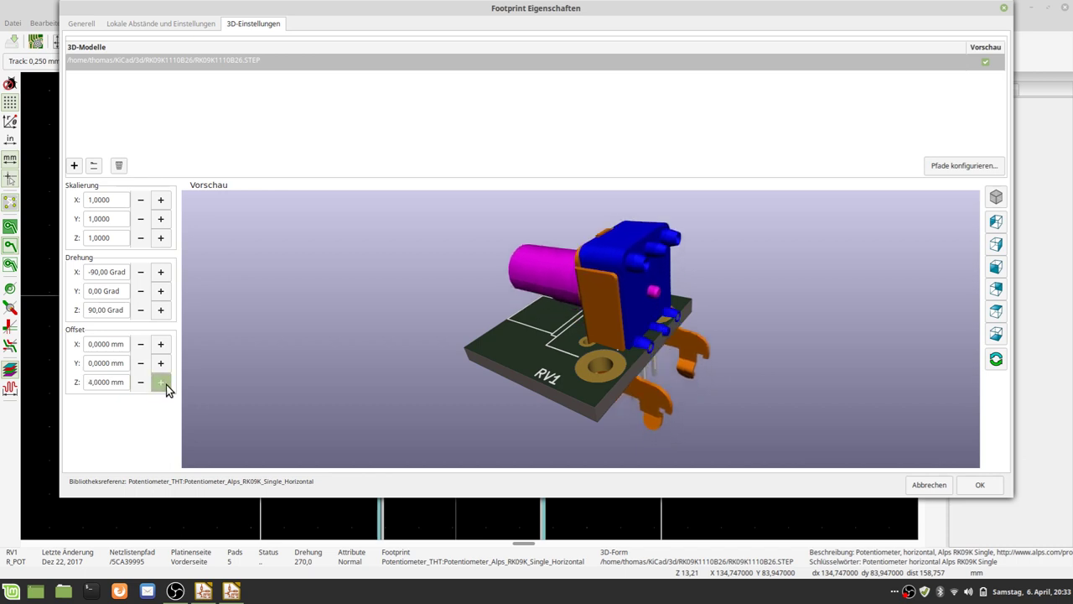
pyautogui.click(161, 382)
pyautogui.click(161, 382)
pyautogui.click(161, 382)
pyautogui.click(161, 383)
pyautogui.click(161, 382)
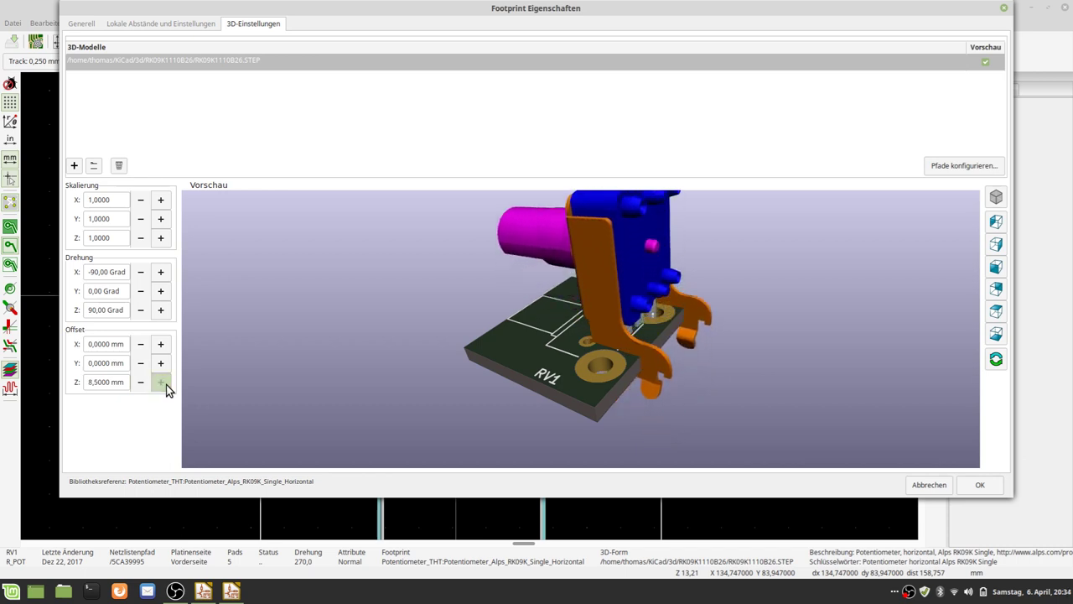
pyautogui.click(161, 383)
pyautogui.click(161, 382)
pyautogui.click(161, 383)
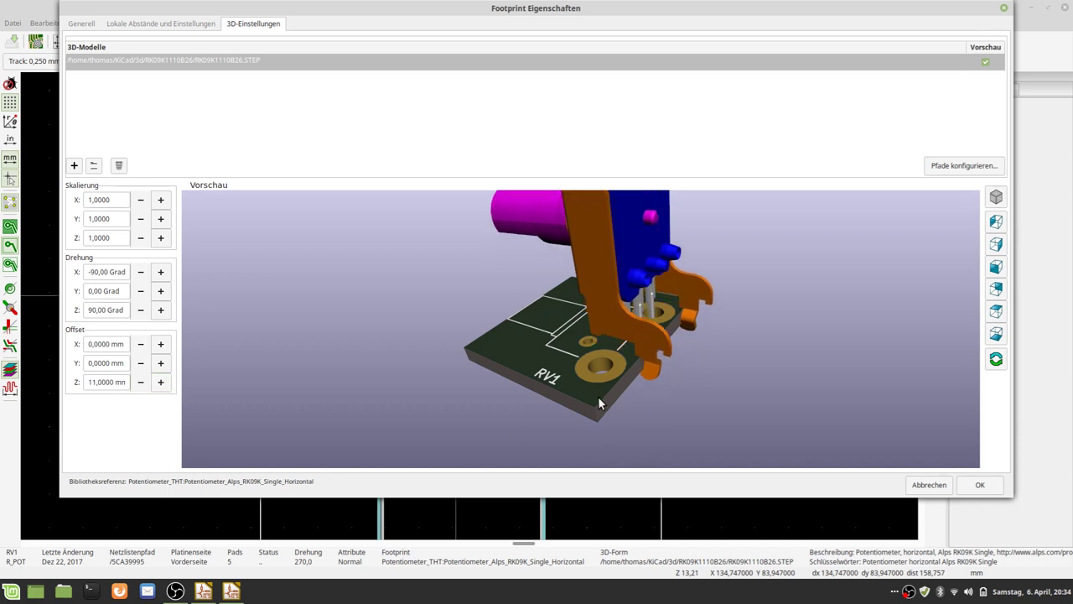
# Turn the board toward the viewer and move the model's Y offset to 3 mm.
pyautogui.moveTo(614, 397)
pyautogui.mouseDown()
pyautogui.moveTo(441, 411)
pyautogui.moveTo(358, 382)
pyautogui.moveTo(393, 394)
pyautogui.moveTo(384, 389)
pyautogui.mouseUp()
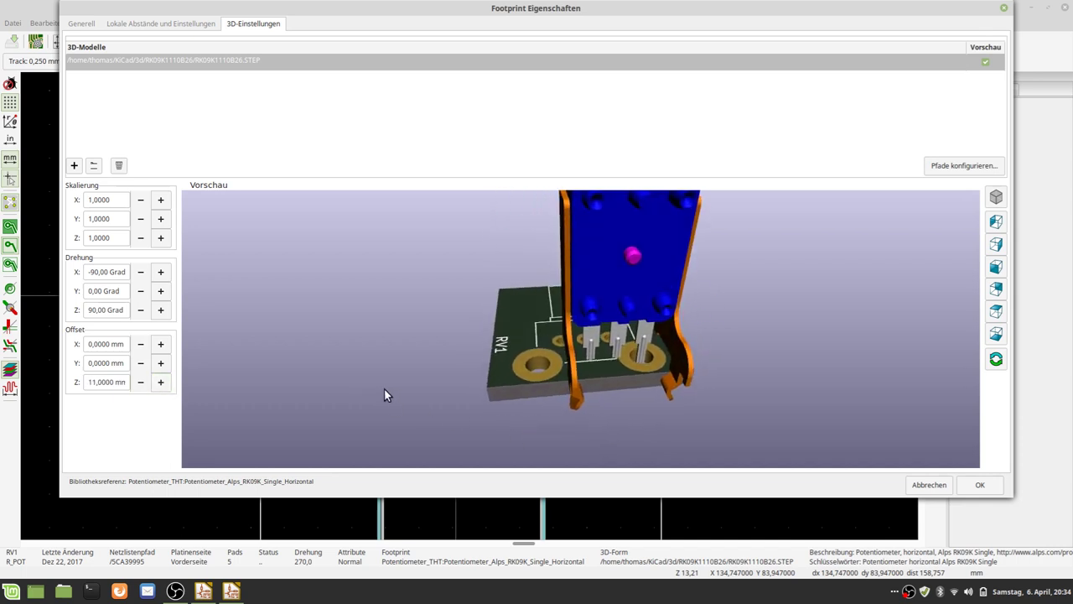
pyautogui.click(140, 344)
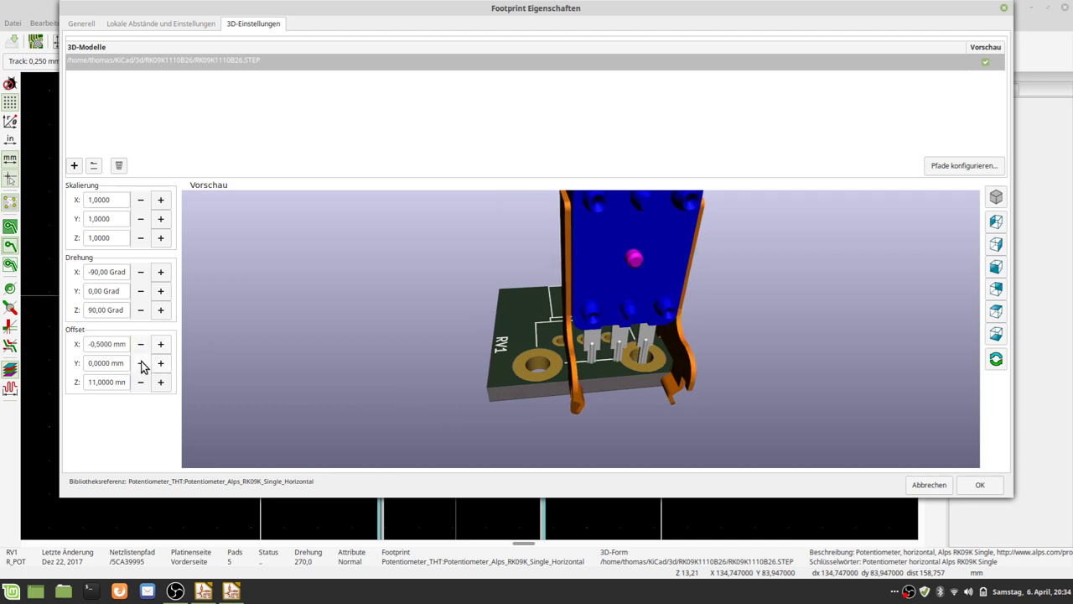
pyautogui.click(141, 364)
pyautogui.click(141, 366)
pyautogui.click(161, 367)
pyautogui.click(161, 367)
pyautogui.click(161, 367)
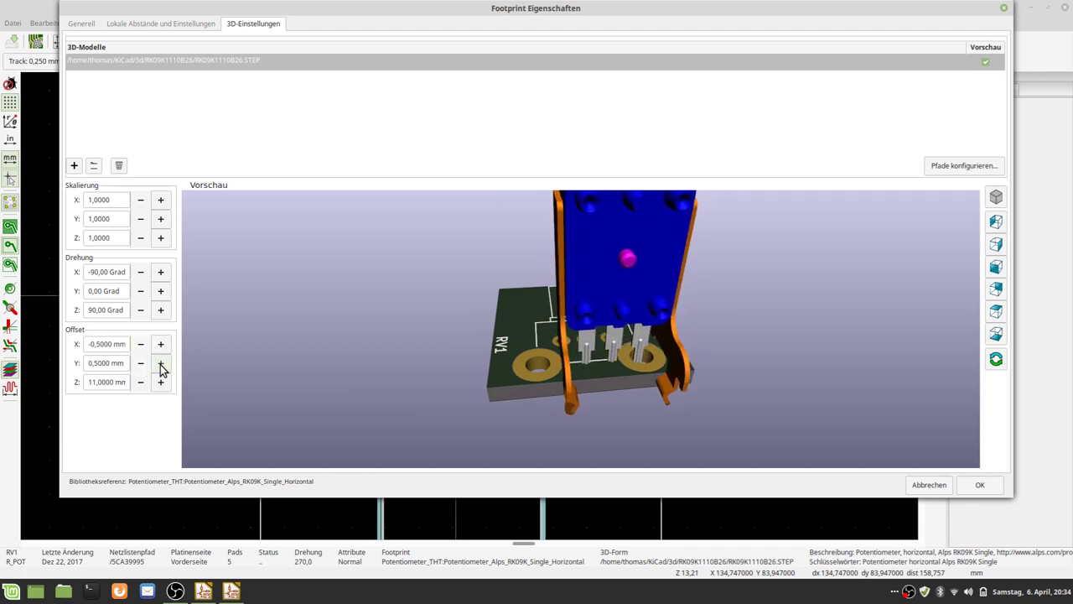
pyautogui.click(161, 366)
pyautogui.click(161, 366)
pyautogui.click(161, 367)
pyautogui.click(161, 366)
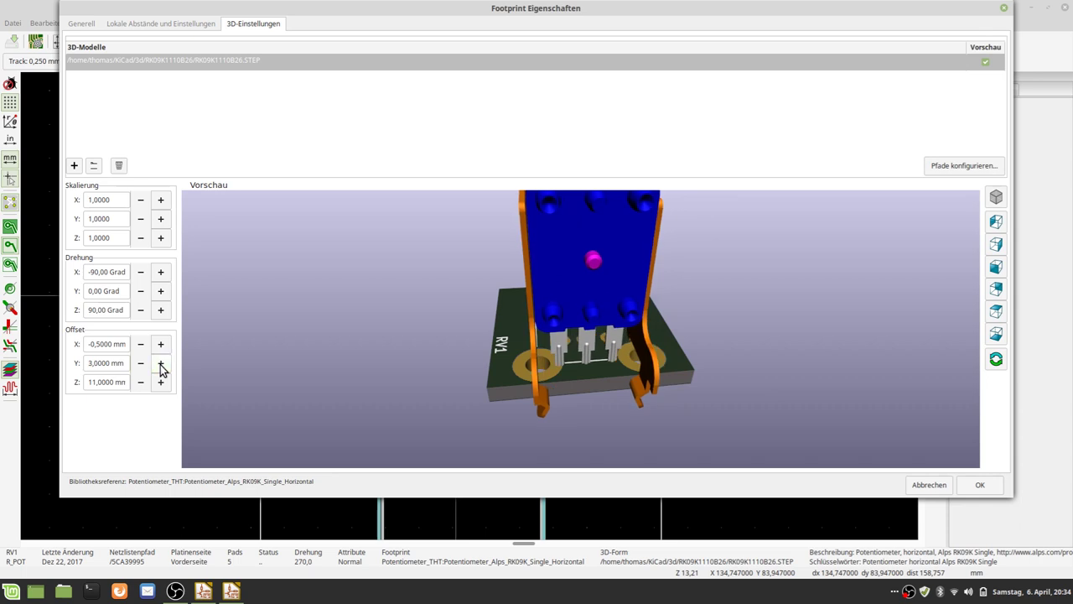
# Set the X offset to 3.5 mm and pull the Y offset back to 2.5 mm.
pyautogui.click(142, 345)
pyautogui.click(161, 345)
pyautogui.click(161, 344)
pyautogui.click(161, 345)
pyautogui.click(161, 345)
pyautogui.click(161, 344)
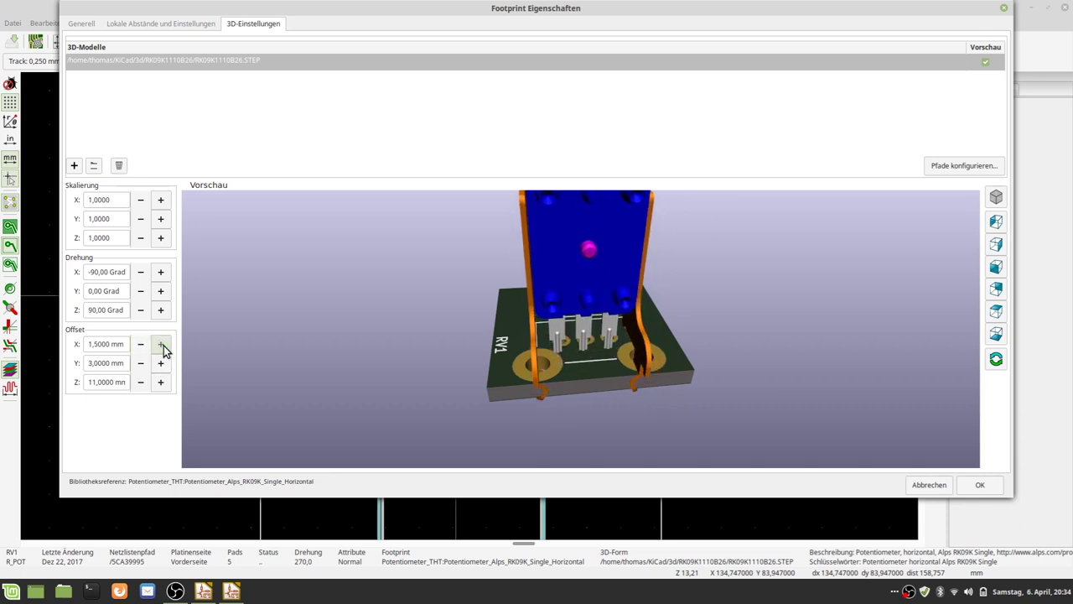
pyautogui.click(161, 345)
pyautogui.click(161, 345)
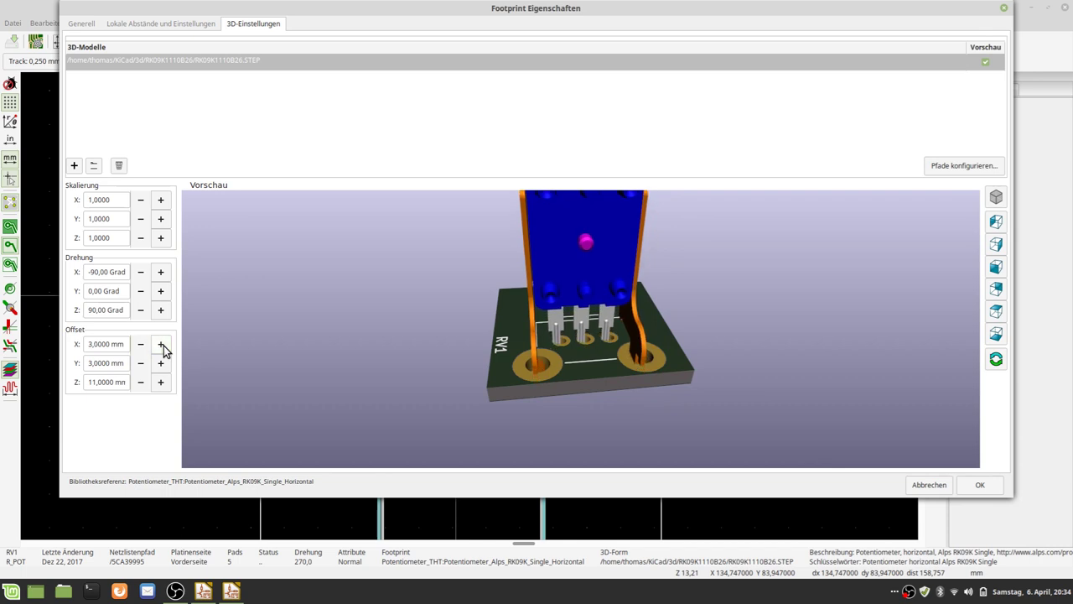
pyautogui.click(161, 345)
pyautogui.click(141, 363)
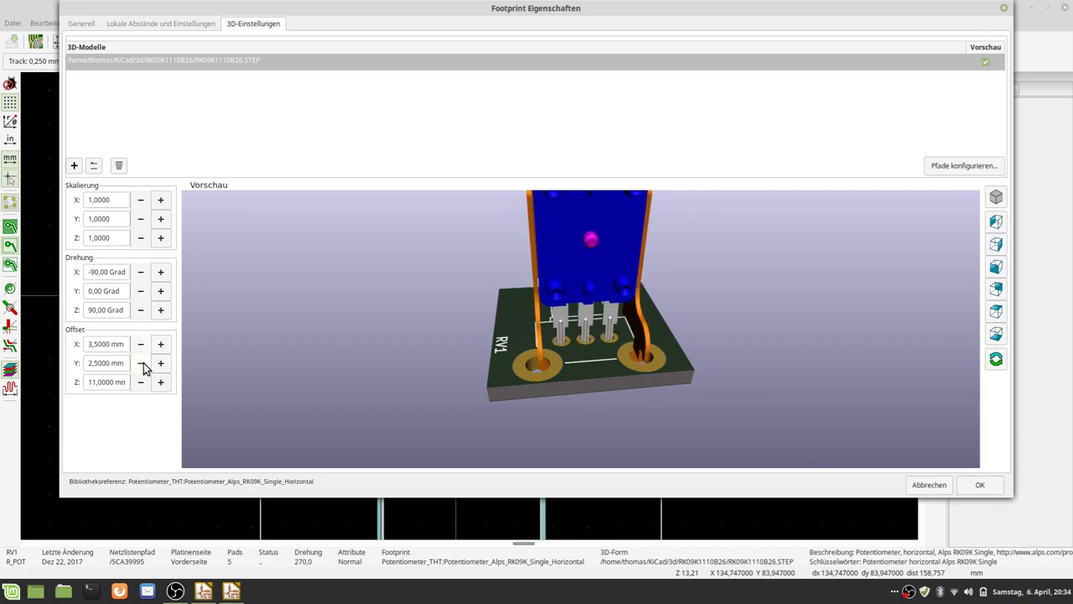
pyautogui.moveTo(538, 383); pyautogui.dragTo(583, 334)
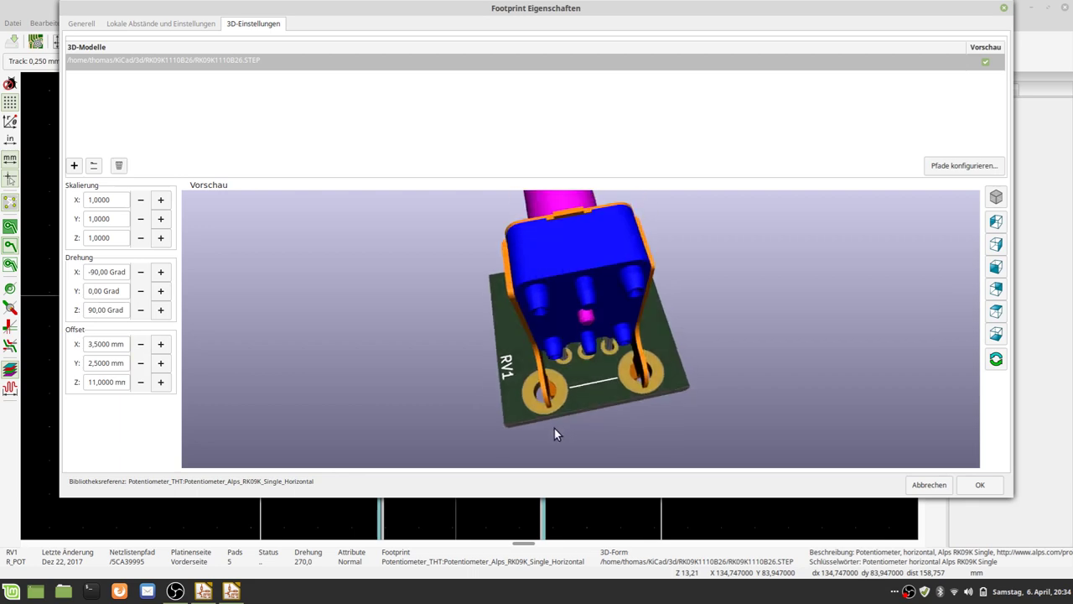
# Inspect the pins and orange bracket up close, then reduce the X offset to 3 mm.
pyautogui.scroll(6, 579, 377)
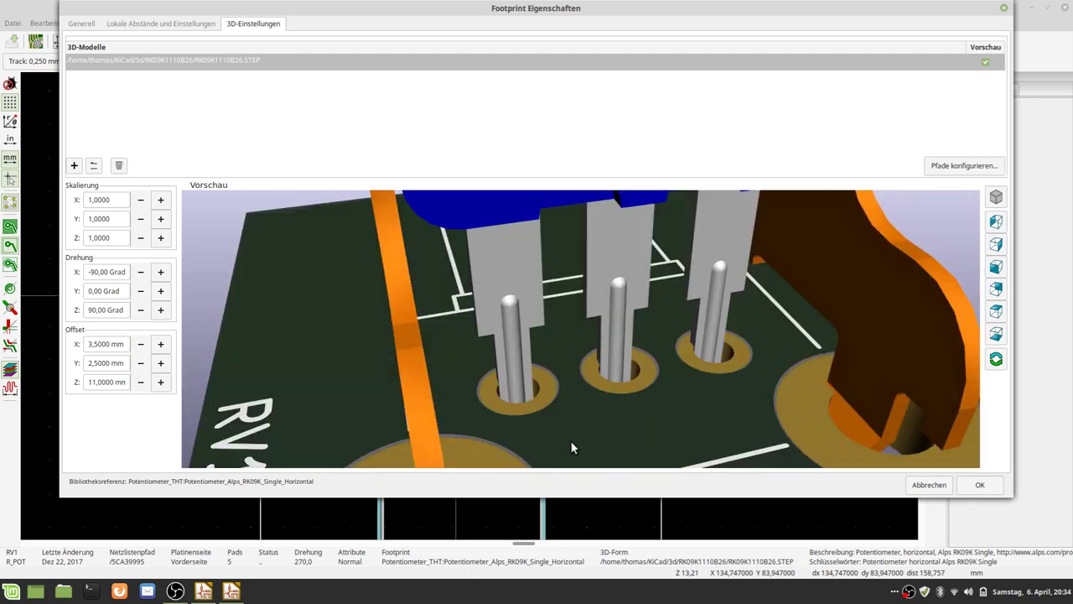
pyautogui.moveTo(590, 467)
pyautogui.mouseDown()
pyautogui.moveTo(800, 375)
pyautogui.moveTo(684, 356)
pyautogui.moveTo(547, 496)
pyautogui.moveTo(448, 455)
pyautogui.moveTo(443, 488)
pyautogui.mouseUp()
pyautogui.moveTo(888, 443)
pyautogui.mouseDown()
pyautogui.moveTo(563, 449)
pyautogui.moveTo(503, 419)
pyautogui.moveTo(343, 423)
pyautogui.moveTo(310, 410)
pyautogui.moveTo(306, 396)
pyautogui.moveTo(450, 348)
pyautogui.mouseUp()
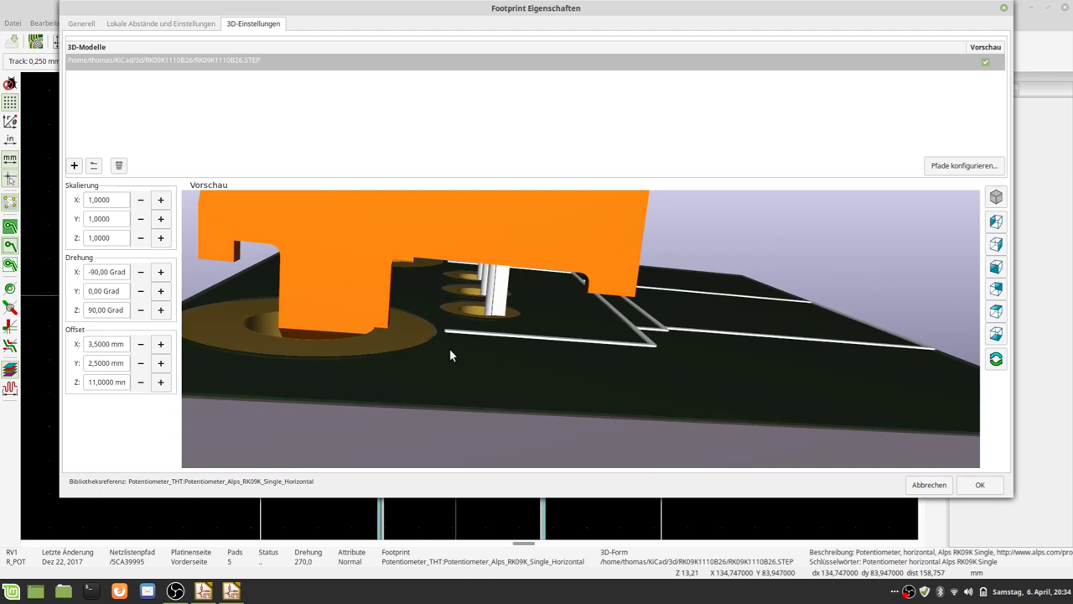
pyautogui.click(140, 344)
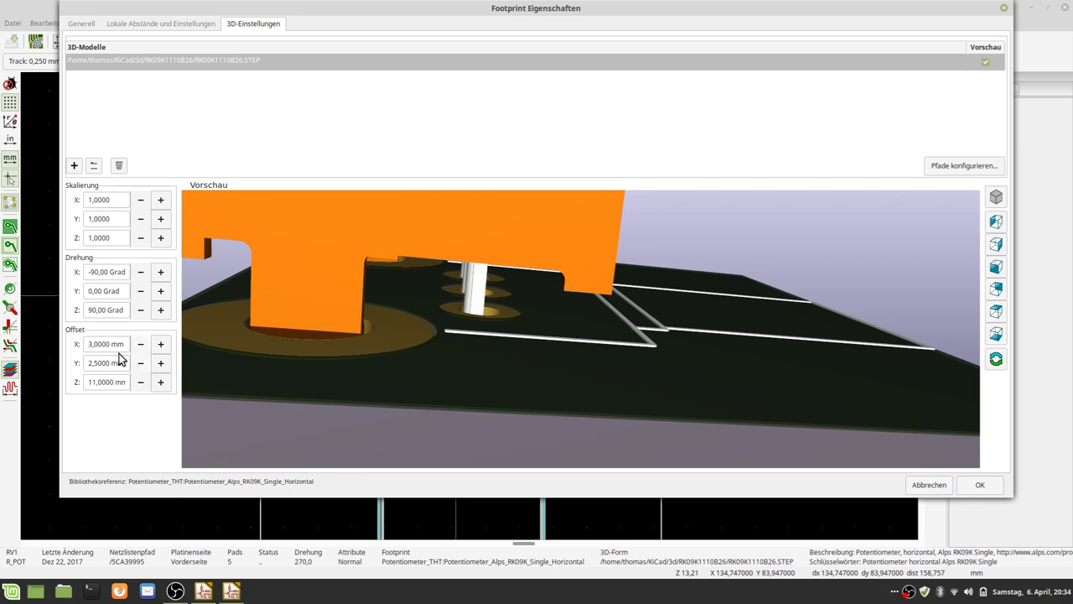
pyautogui.moveTo(253, 345)
pyautogui.mouseDown()
pyautogui.moveTo(253, 354)
pyautogui.moveTo(255, 338)
pyautogui.moveTo(274, 342)
pyautogui.moveTo(281, 378)
pyautogui.moveTo(378, 385)
pyautogui.moveTo(568, 361)
pyautogui.moveTo(648, 433)
pyautogui.moveTo(648, 415)
pyautogui.moveTo(619, 400)
pyautogui.moveTo(550, 266)
pyautogui.moveTo(552, 244)
pyautogui.moveTo(584, 352)
pyautogui.moveTo(555, 268)
pyautogui.moveTo(571, 369)
pyautogui.moveTo(544, 244)
pyautogui.moveTo(556, 362)
pyautogui.moveTo(695, 352)
pyautogui.moveTo(584, 376)
pyautogui.moveTo(470, 369)
pyautogui.moveTo(602, 361)
pyautogui.moveTo(454, 360)
pyautogui.moveTo(480, 362)
pyautogui.moveTo(499, 256)
pyautogui.mouseUp()
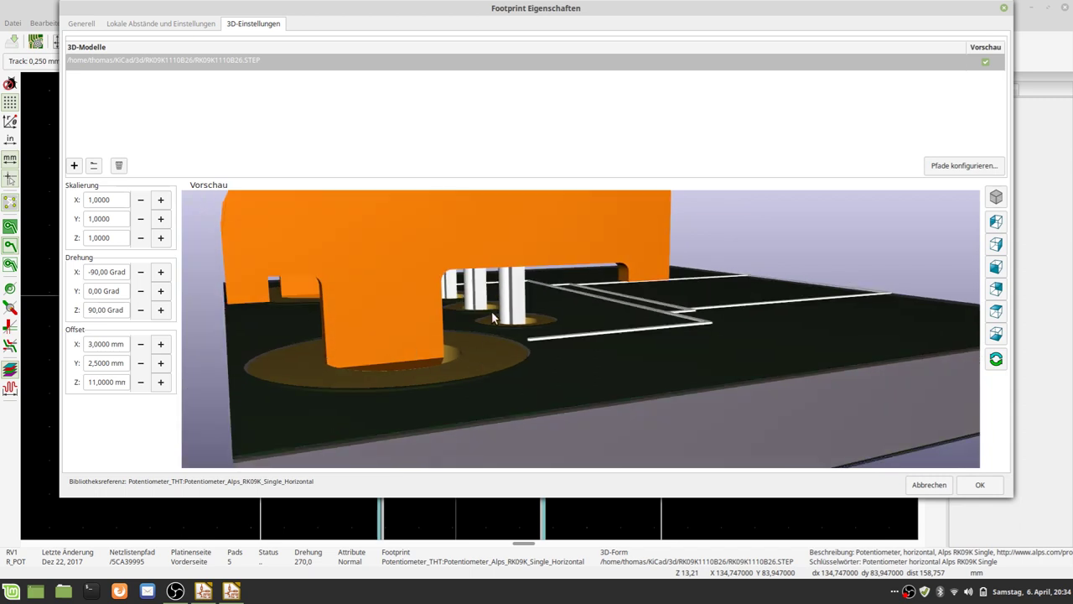
# Lower the model's Z offset to 10 mm, checking the board edge-on.
pyautogui.click(140, 383)
pyautogui.click(140, 382)
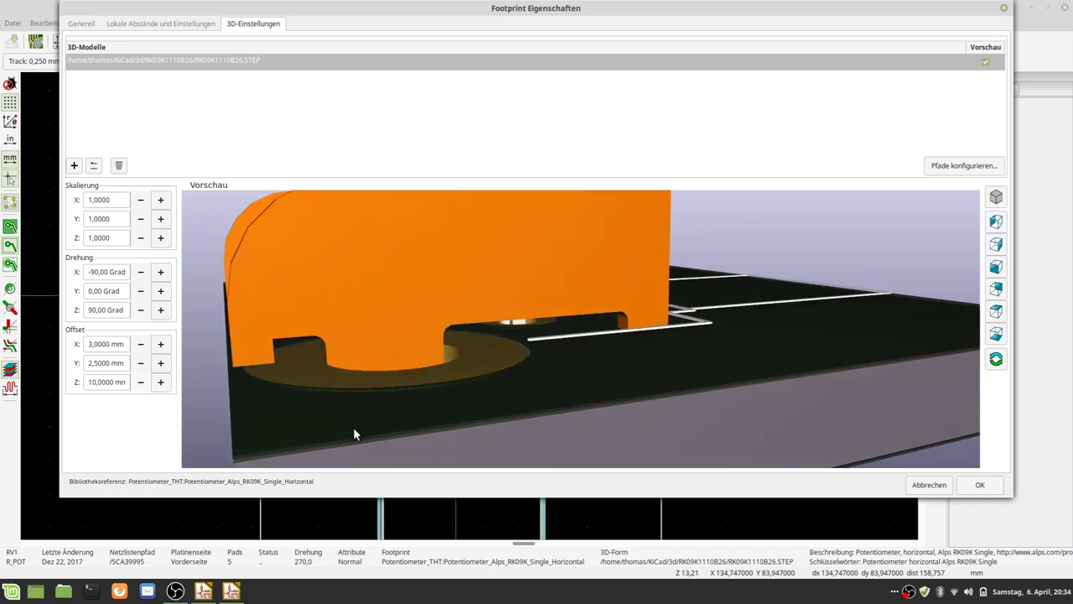
pyautogui.moveTo(353, 427)
pyautogui.mouseDown()
pyautogui.moveTo(346, 402)
pyautogui.moveTo(313, 408)
pyautogui.mouseUp()
pyautogui.moveTo(774, 411)
pyautogui.mouseDown()
pyautogui.moveTo(802, 385)
pyautogui.moveTo(362, 345)
pyautogui.moveTo(334, 379)
pyautogui.mouseUp()
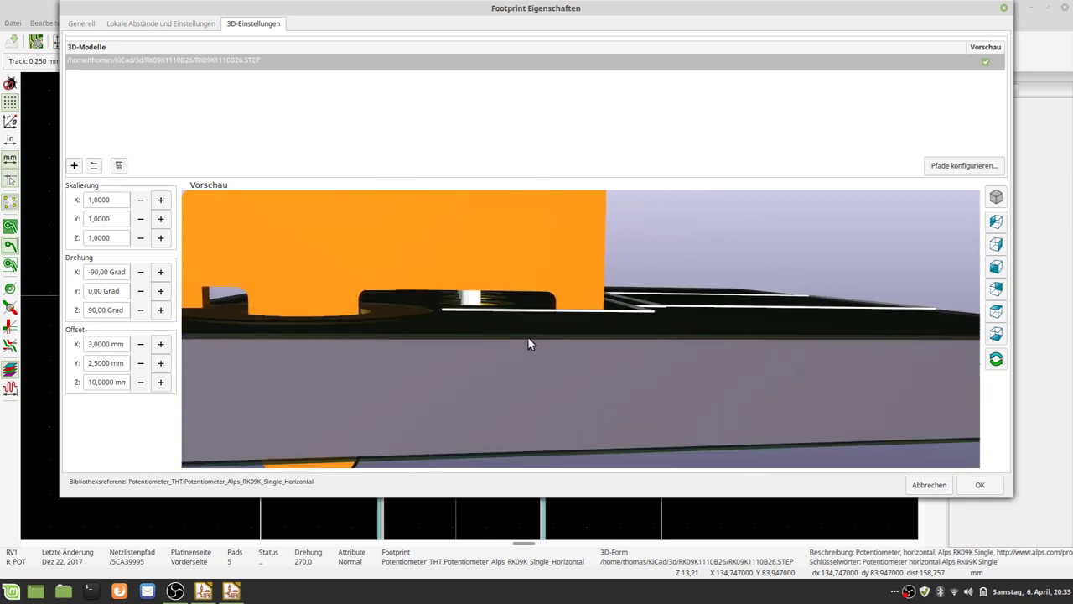
pyautogui.click(140, 382)
pyautogui.click(140, 382)
pyautogui.click(140, 383)
pyautogui.click(140, 382)
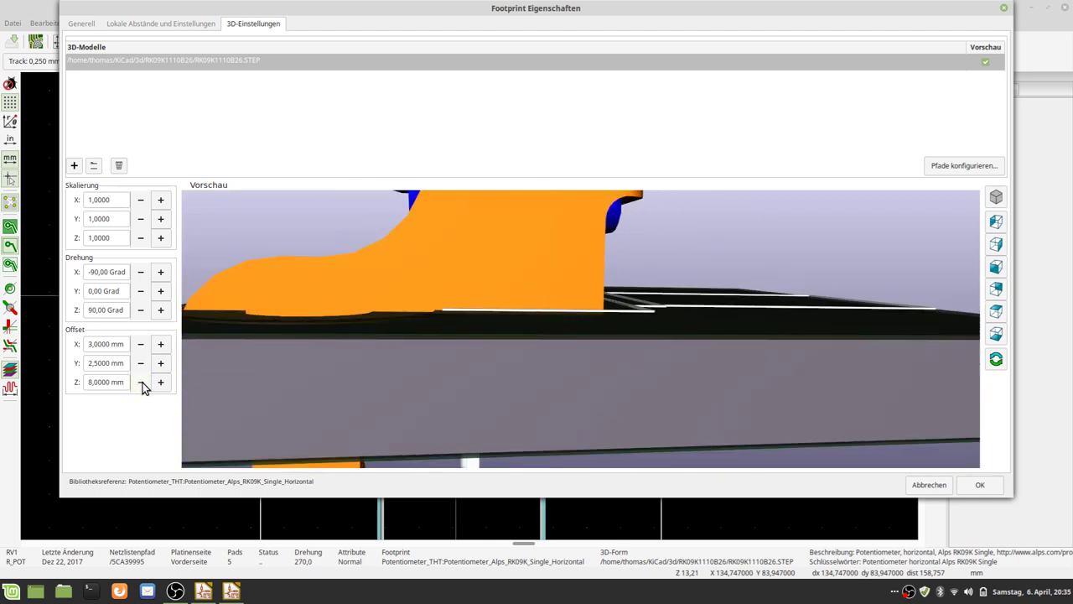
pyautogui.click(140, 382)
pyautogui.click(160, 382)
pyautogui.click(160, 382)
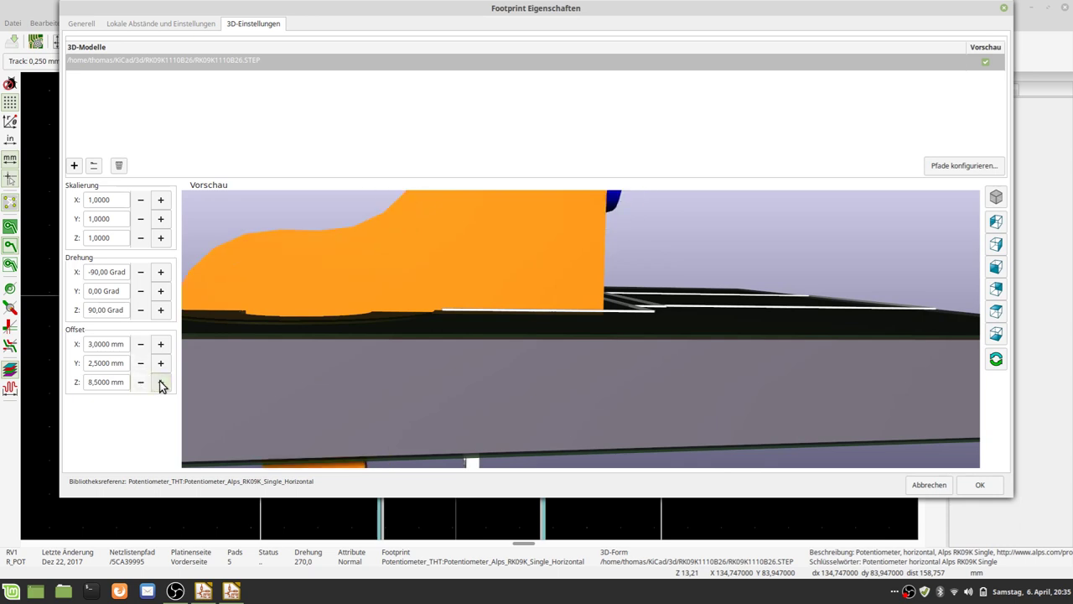
pyautogui.click(160, 382)
pyautogui.click(160, 382)
pyautogui.click(160, 383)
pyautogui.click(160, 382)
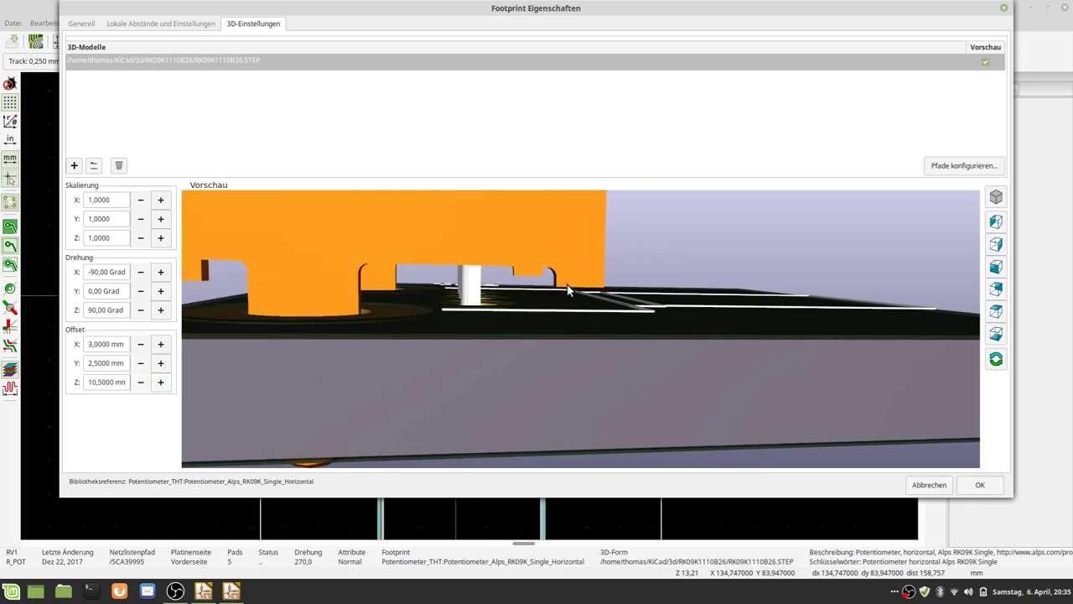
pyautogui.click(140, 383)
# Verify the bracket meets the board and keep the Z offset at 10 mm.
pyautogui.moveTo(256, 375)
pyautogui.mouseDown()
pyautogui.moveTo(343, 389)
pyautogui.moveTo(409, 379)
pyautogui.moveTo(409, 394)
pyautogui.moveTo(279, 368)
pyautogui.moveTo(248, 344)
pyautogui.moveTo(354, 384)
pyautogui.moveTo(228, 377)
pyautogui.mouseUp()
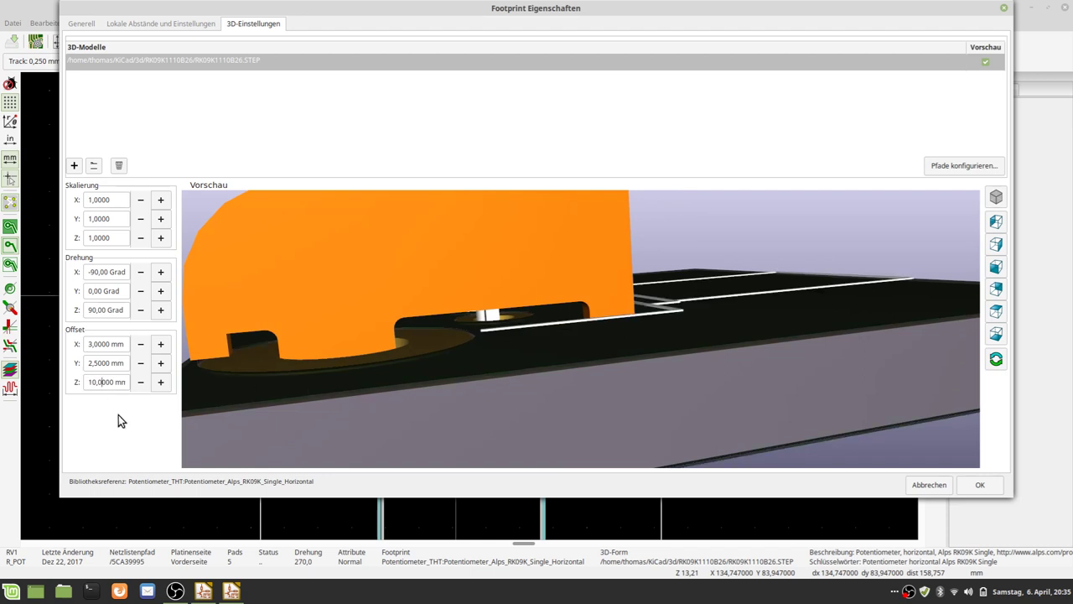
pyautogui.click(140, 382)
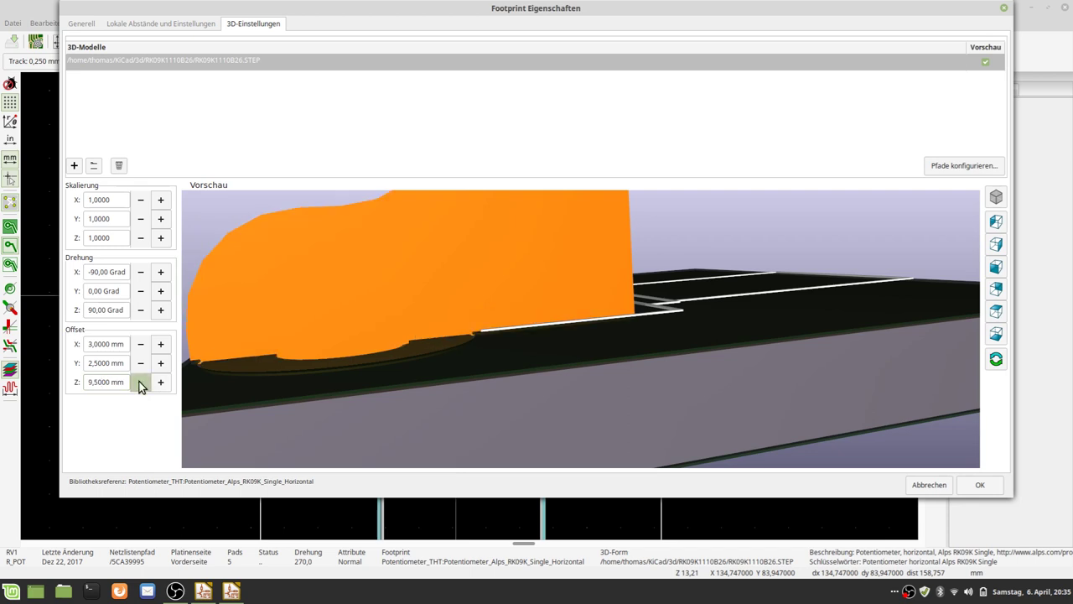
pyautogui.click(161, 381)
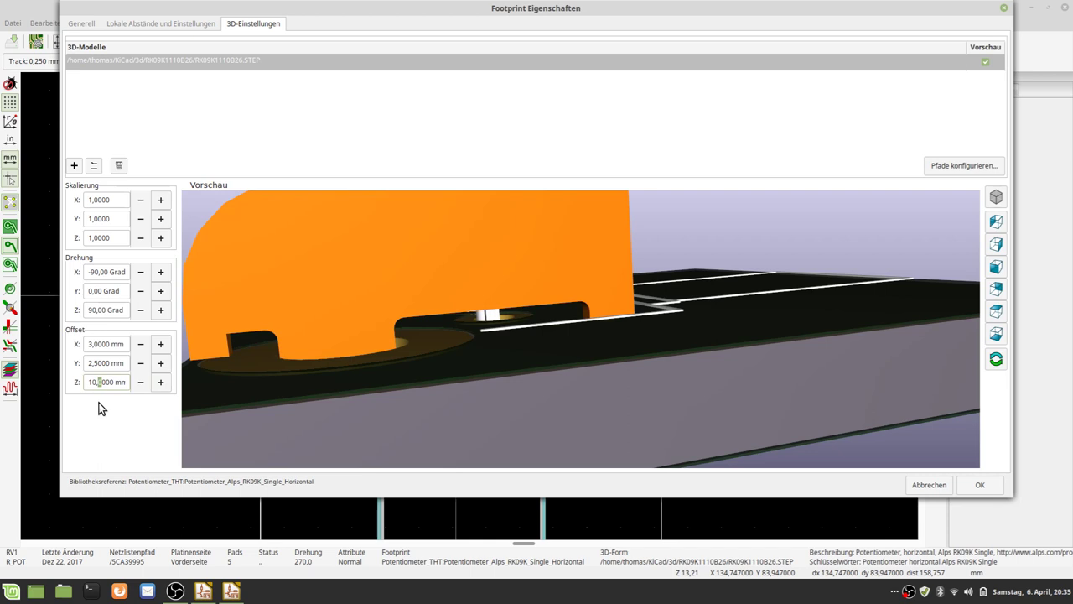
pyautogui.write('3')
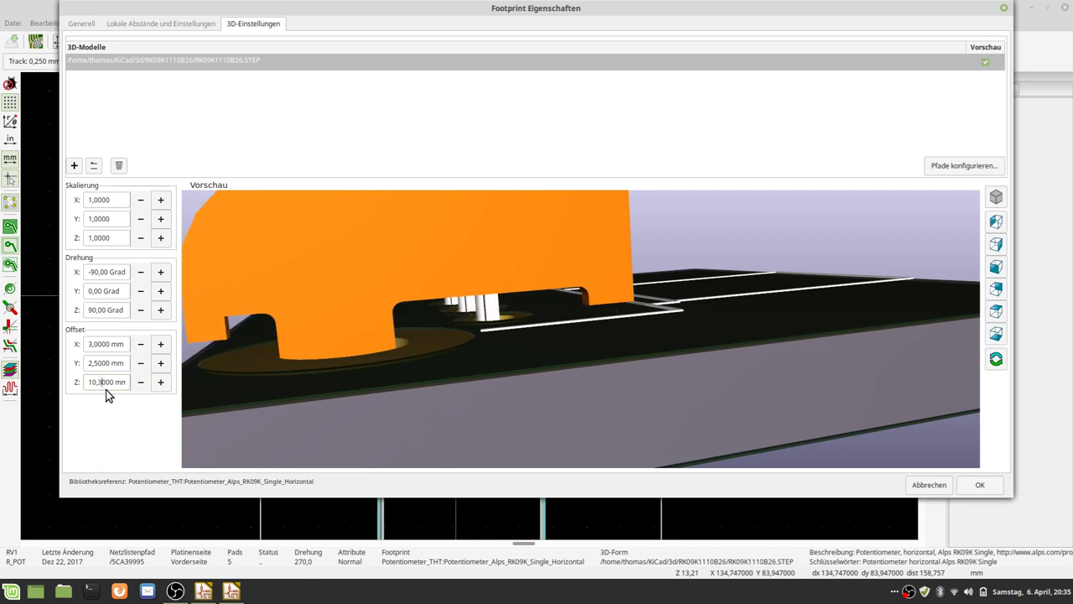
pyautogui.press('BackSpace')
pyautogui.write('1')
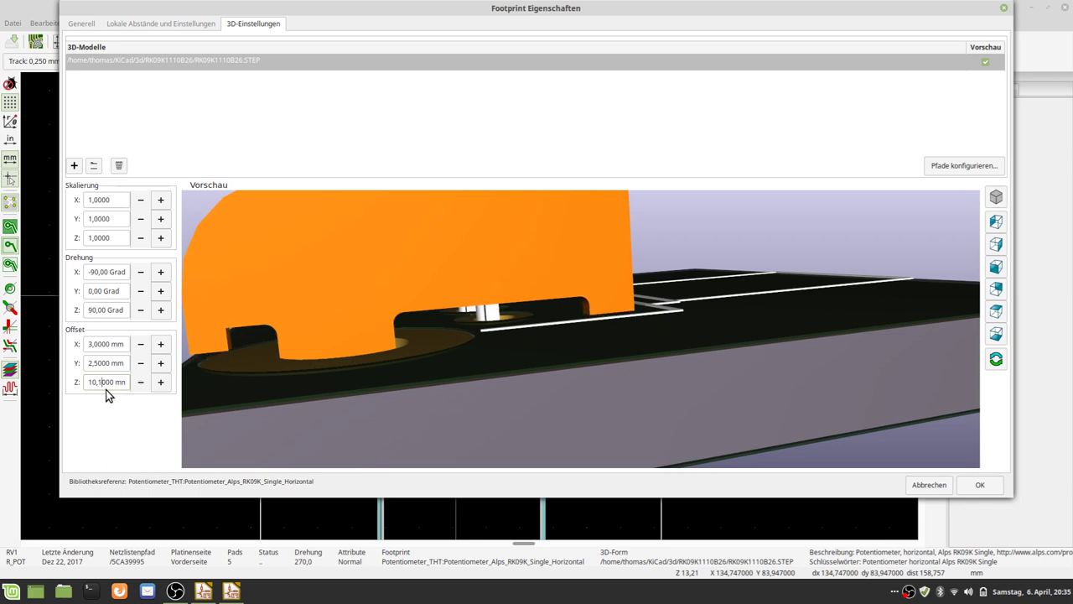
pyautogui.press('BackSpace')
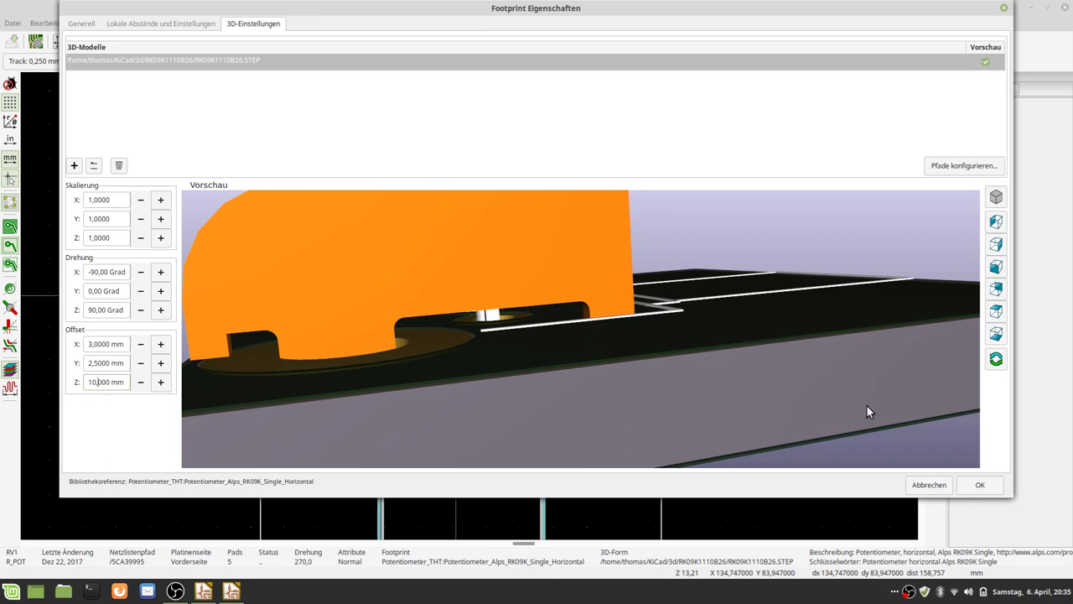
# Confirm RV1's model placement and inspect the board's sides and underside in 3D.
pyautogui.click(987, 487)
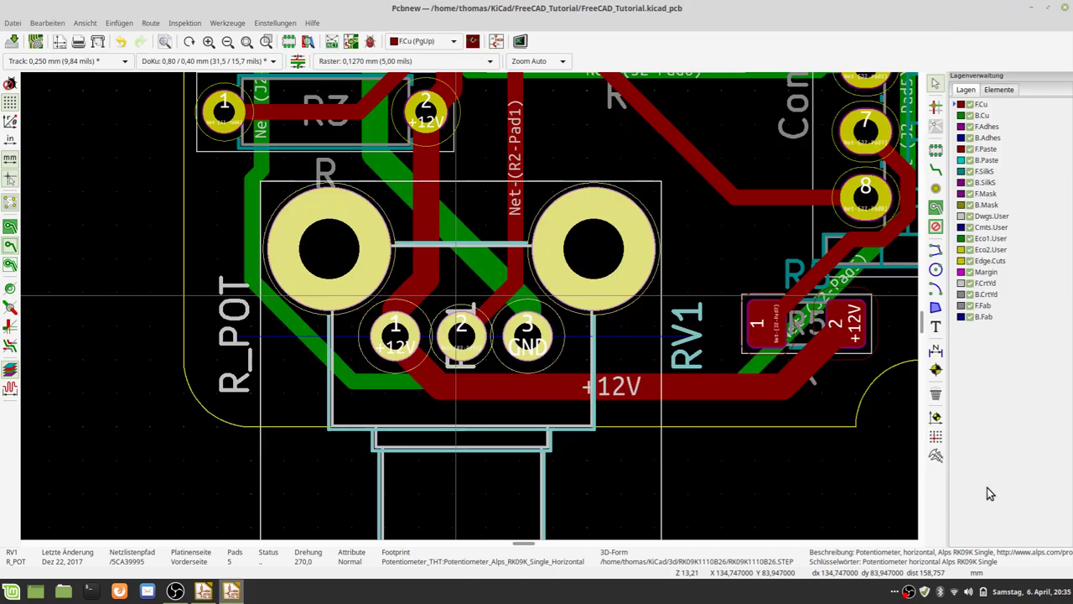
pyautogui.click(85, 24)
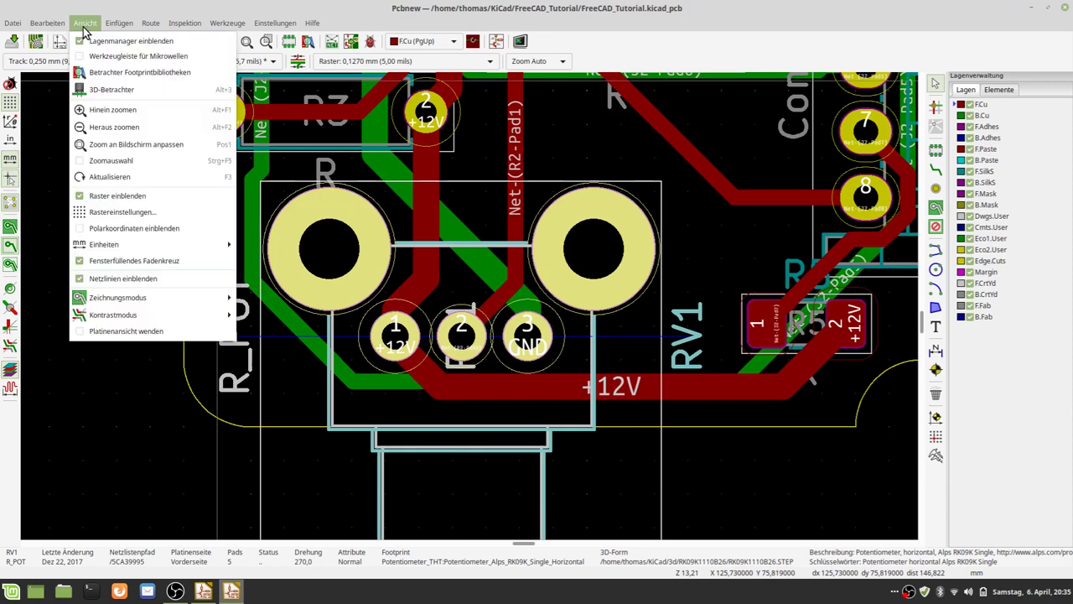
pyautogui.click(92, 90)
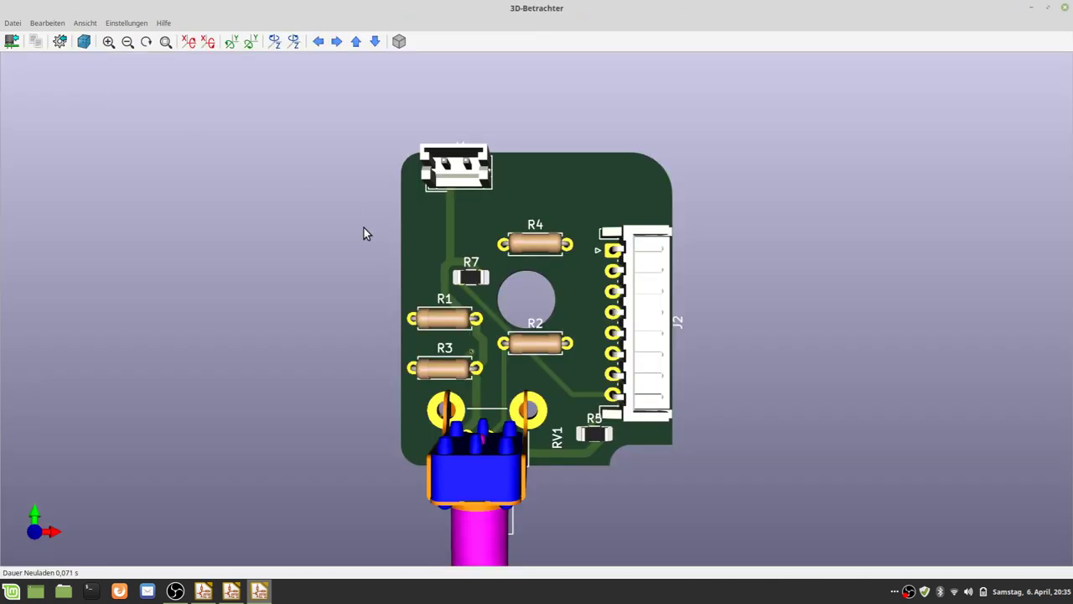
pyautogui.moveTo(613, 401)
pyautogui.mouseDown()
pyautogui.moveTo(378, 353)
pyautogui.moveTo(537, 145)
pyautogui.moveTo(581, 141)
pyautogui.mouseUp()
pyautogui.moveTo(524, 346)
pyautogui.mouseDown()
pyautogui.moveTo(533, 193)
pyautogui.moveTo(554, 91)
pyautogui.moveTo(550, 417)
pyautogui.moveTo(473, 299)
pyautogui.moveTo(554, 332)
pyautogui.moveTo(607, 600)
pyautogui.moveTo(404, 389)
pyautogui.moveTo(529, 327)
pyautogui.mouseUp()
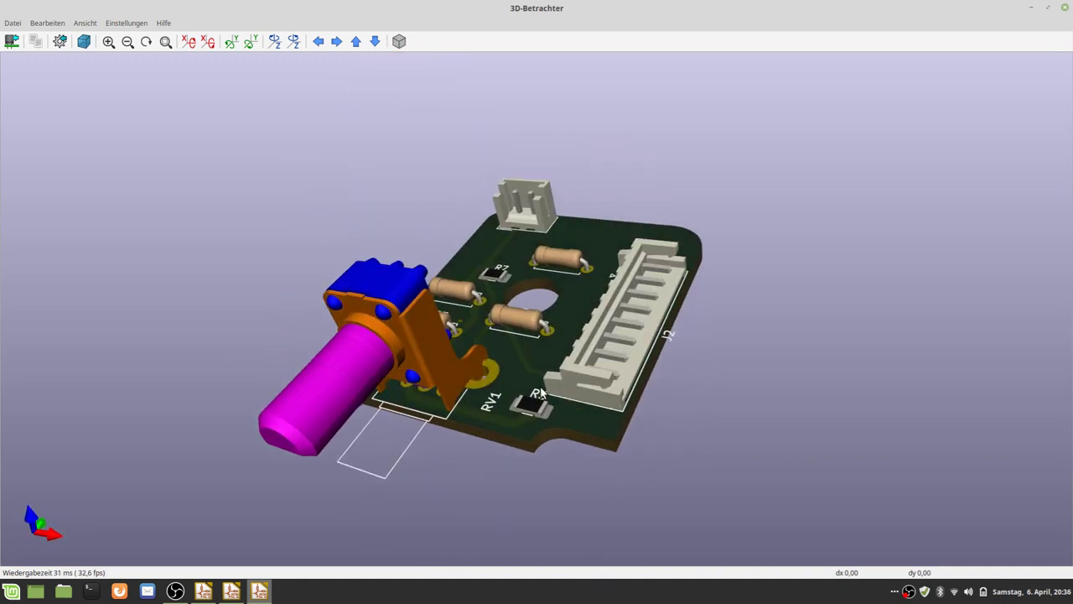
pyautogui.moveTo(618, 382)
pyautogui.mouseDown()
pyautogui.moveTo(539, 418)
pyautogui.moveTo(619, 382)
pyautogui.mouseUp()
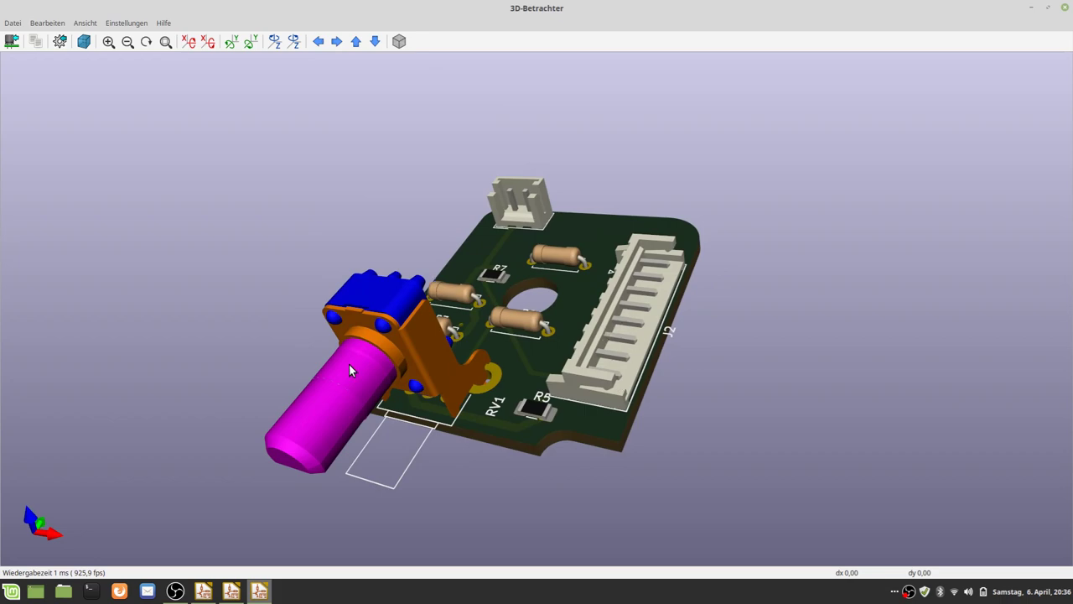
# Return the 3D view to the front, close it and save FreeCAD_Tutorial.kicad_pcb.
pyautogui.moveTo(351, 371)
pyautogui.mouseDown()
pyautogui.moveTo(347, 383)
pyautogui.moveTo(387, 400)
pyautogui.moveTo(2, 352)
pyautogui.mouseUp()
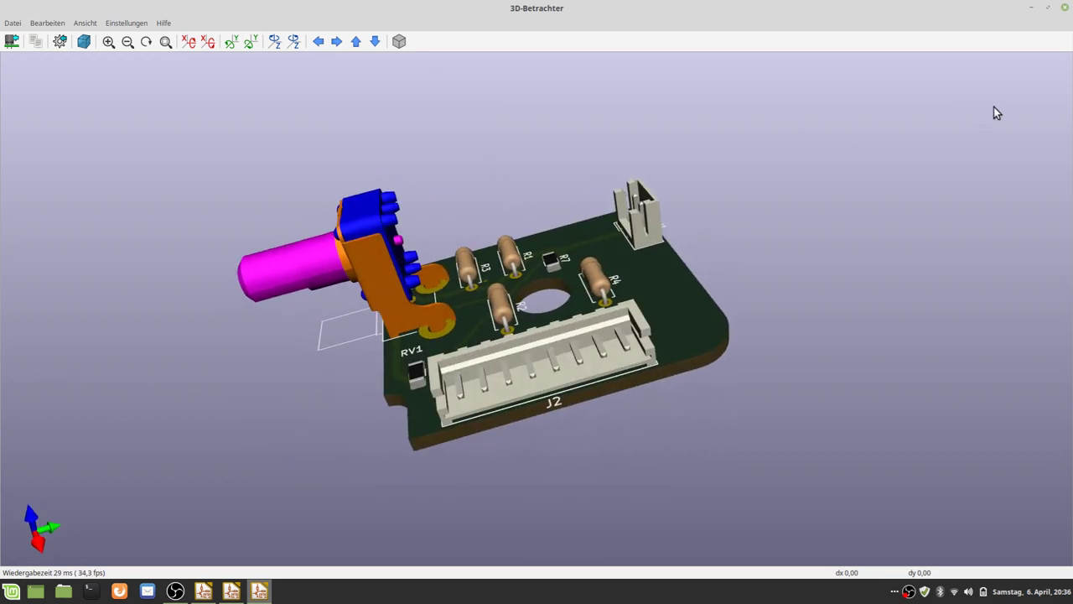
pyautogui.click(1065, 10)
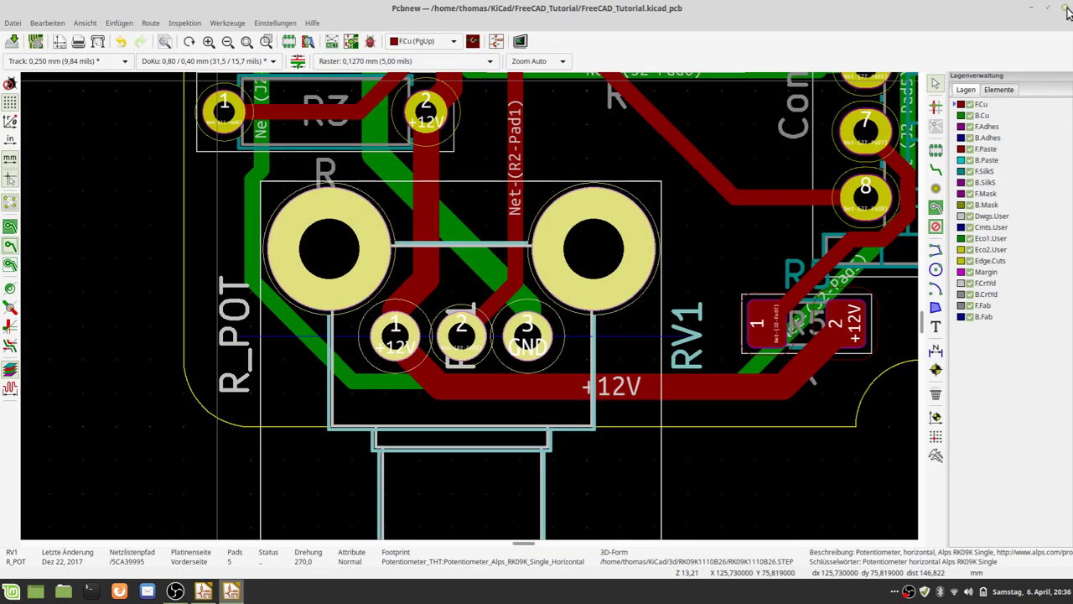
pyautogui.click(11, 42)
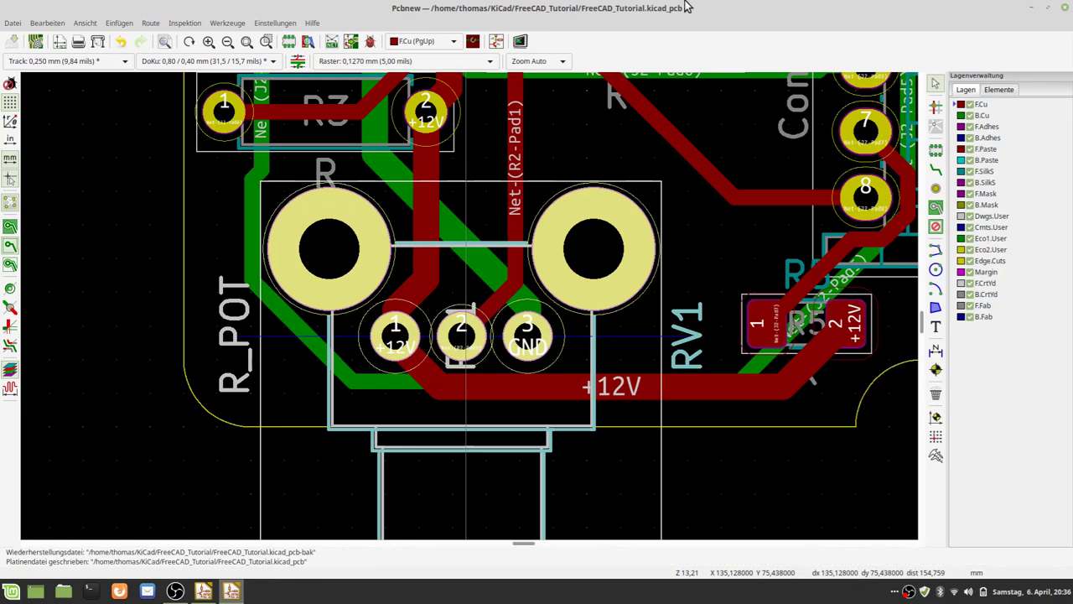
# Close Pcbnew and the KiCad project manager, then launch FreeCAD Daily.
pyautogui.click(1067, 12)
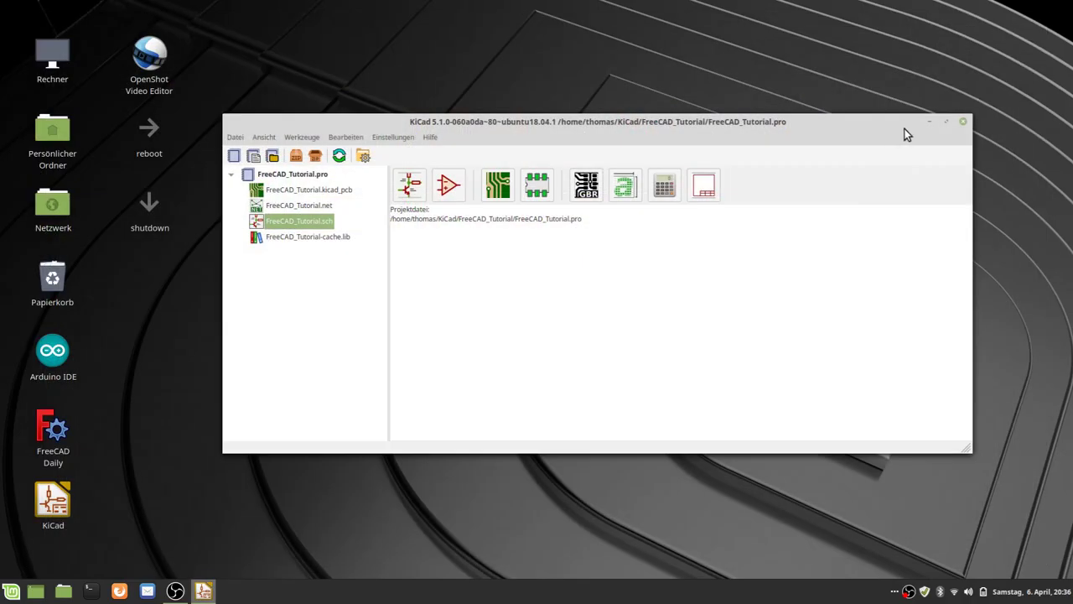
pyautogui.click(964, 123)
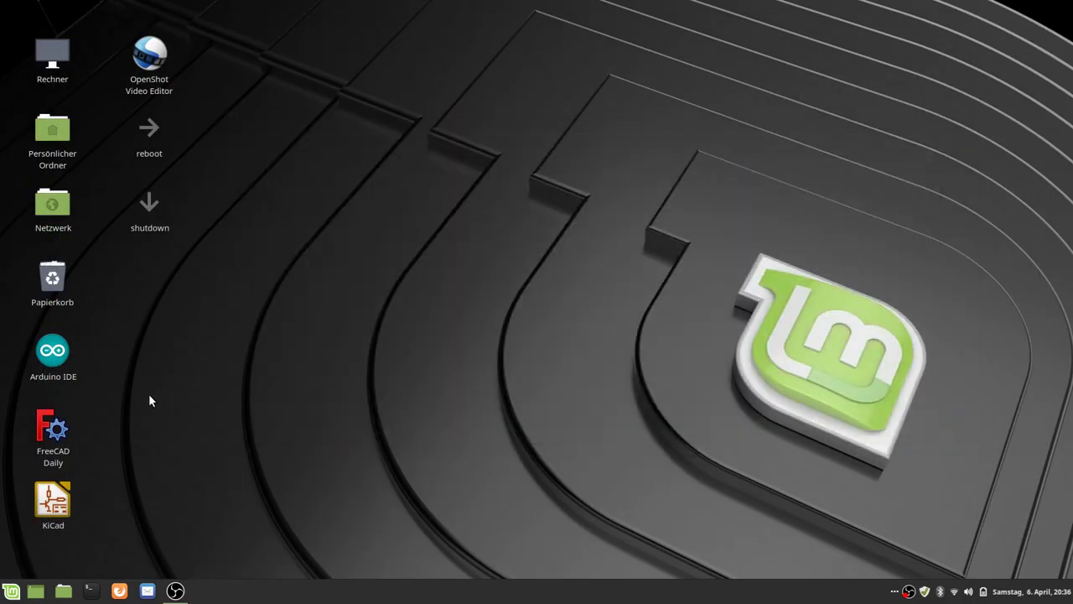
pyautogui.doubleClick(61, 434)
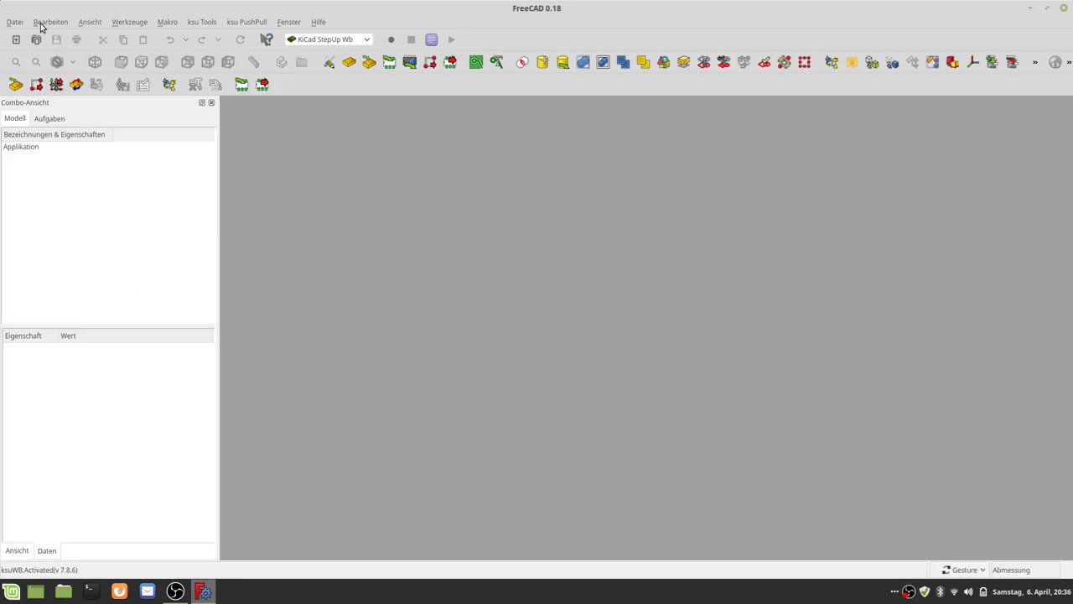
pyautogui.click(42, 23)
# Browse the document, editor, output, 3D display and import/export preference pages to KiCad StepUp.
pyautogui.click(72, 252)
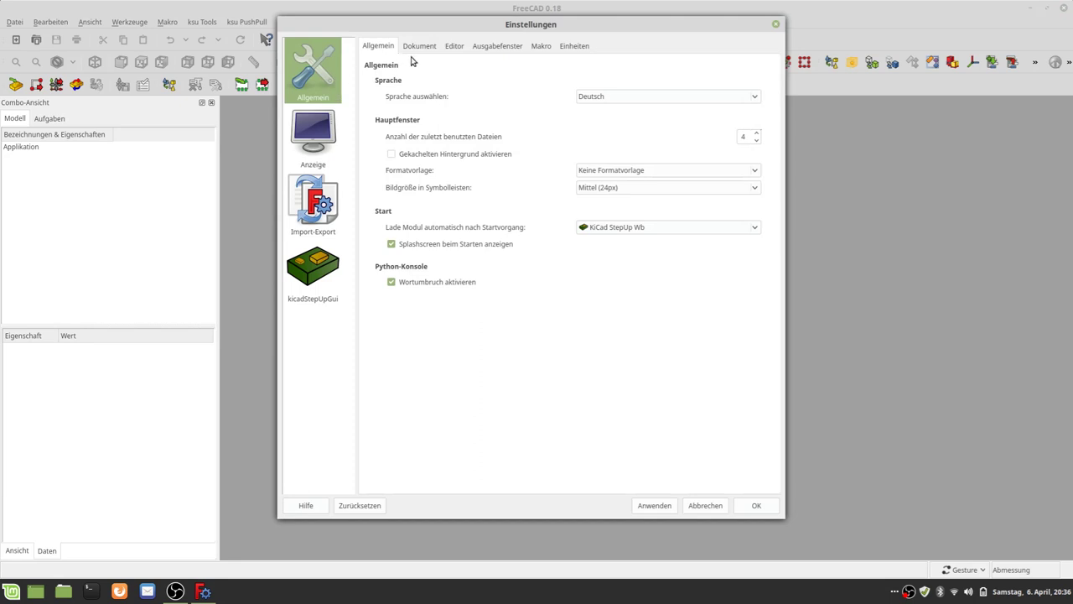
pyautogui.click(423, 47)
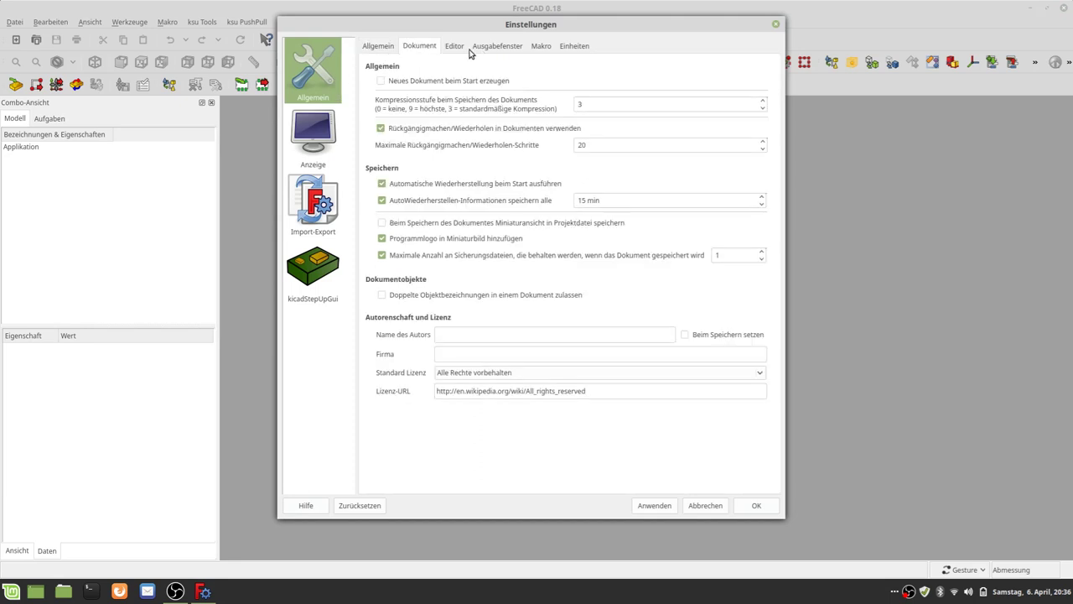
pyautogui.click(458, 47)
pyautogui.click(493, 48)
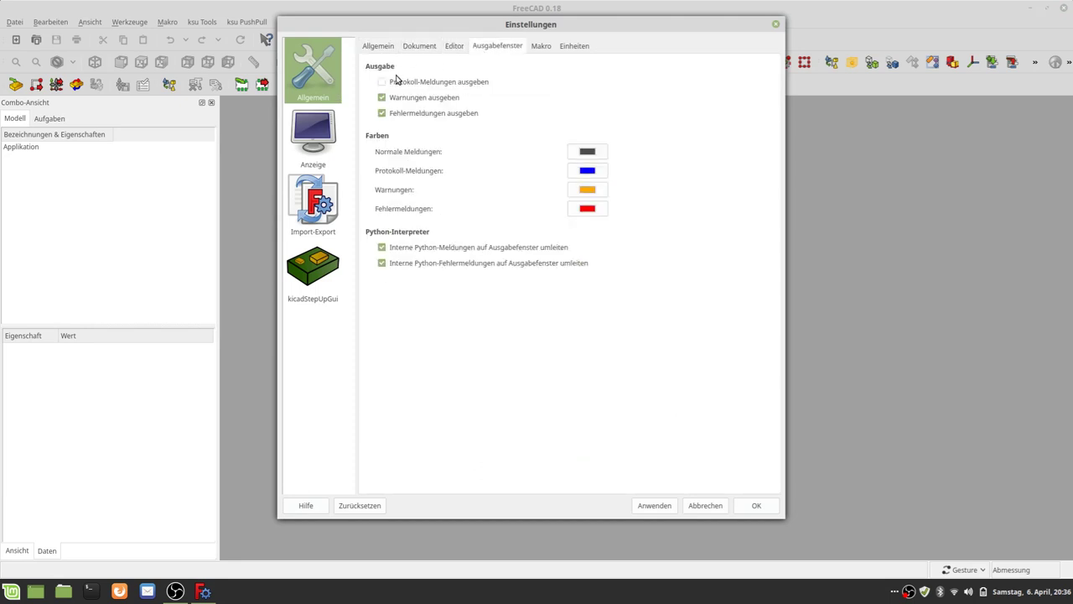
pyautogui.click(312, 145)
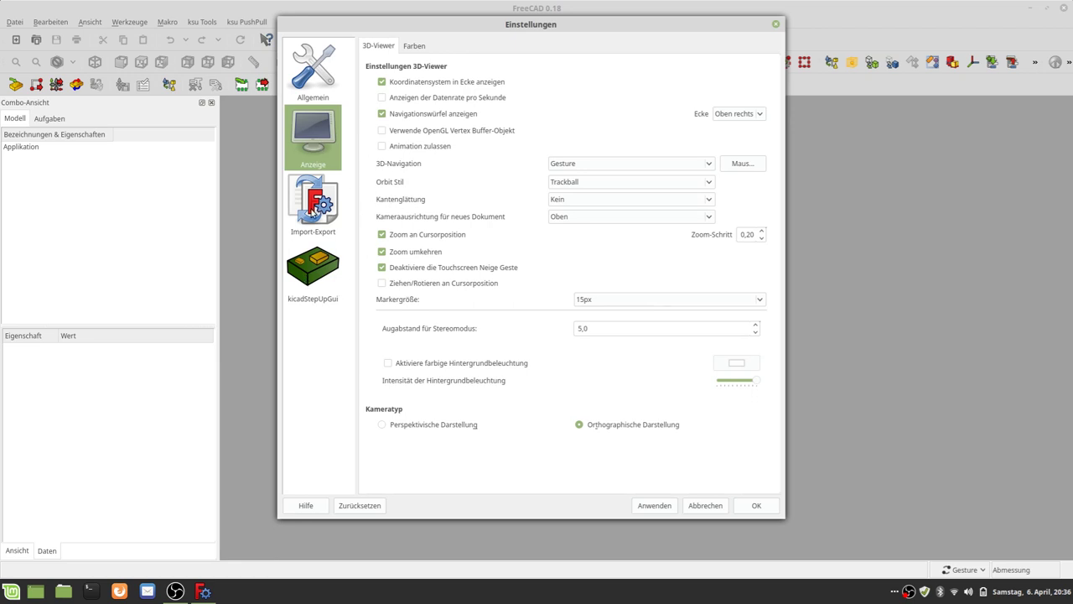
pyautogui.click(311, 211)
pyautogui.click(306, 274)
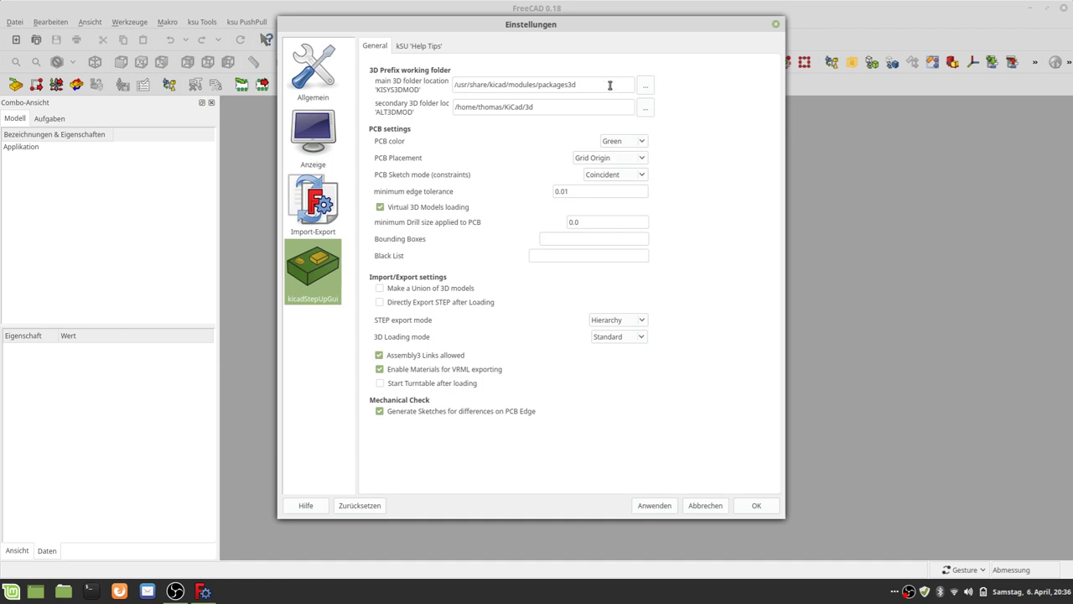
# Review the main and secondary 3D model folder paths, apply, and close preferences.
pyautogui.moveTo(610, 84); pyautogui.dragTo(446, 89)
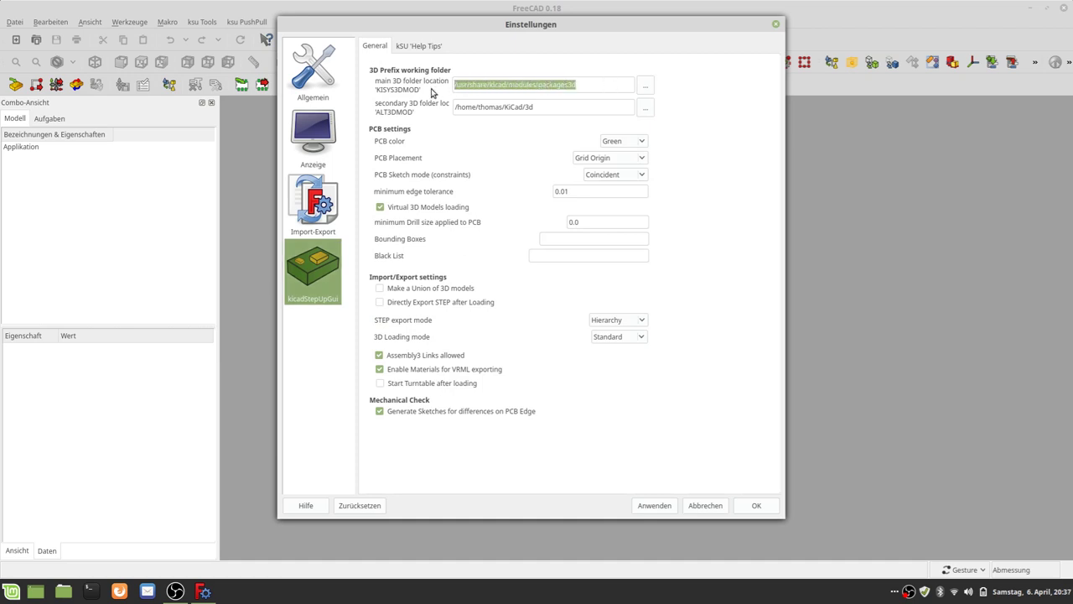
pyautogui.click(477, 108)
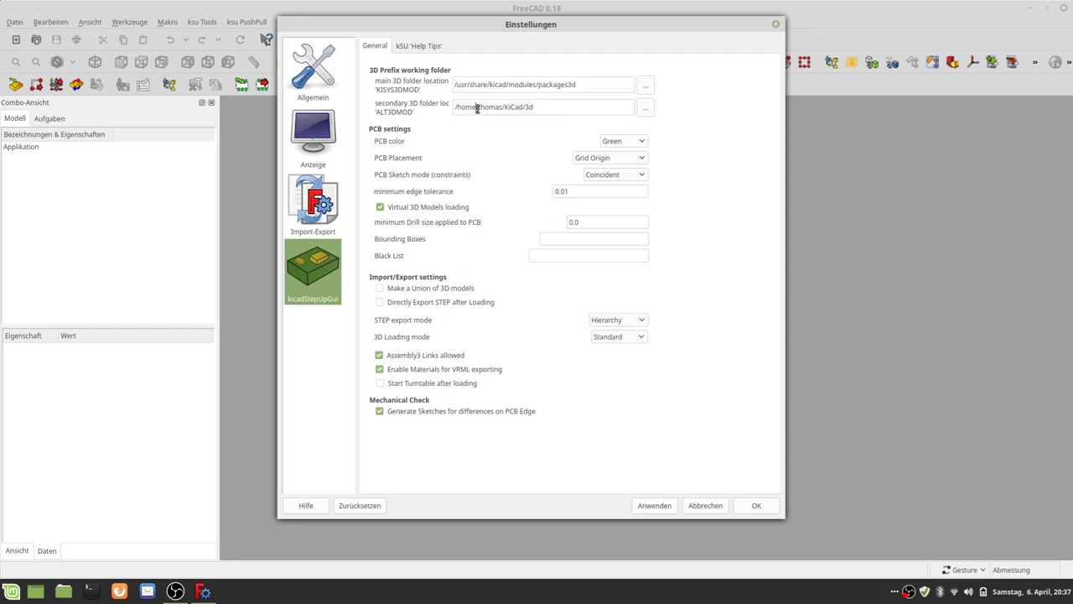
pyautogui.moveTo(545, 107); pyautogui.dragTo(428, 109)
pyautogui.click(553, 112)
pyautogui.click(660, 508)
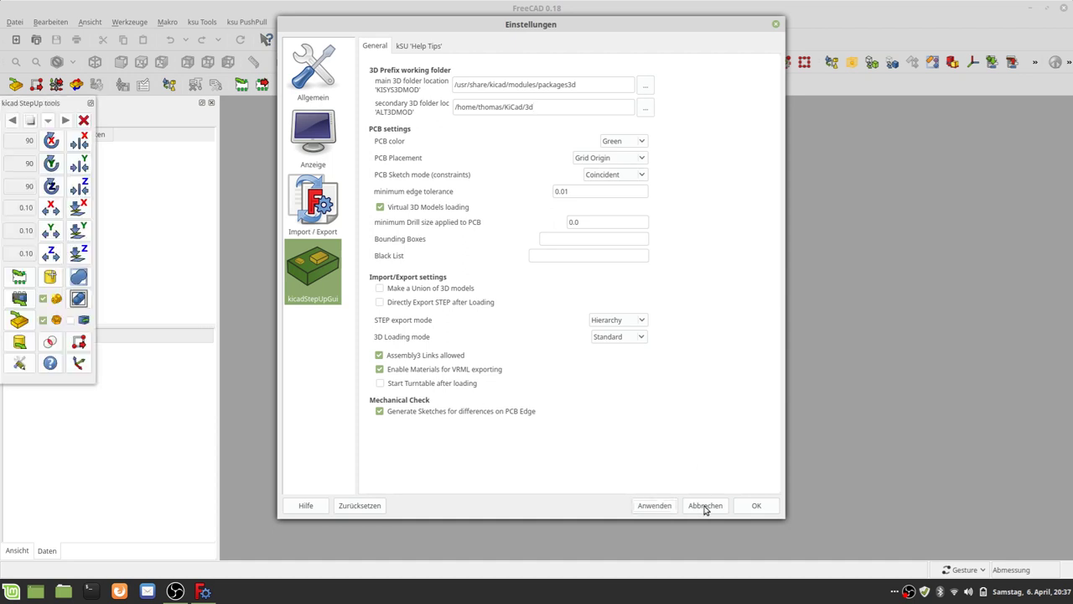
pyautogui.click(705, 507)
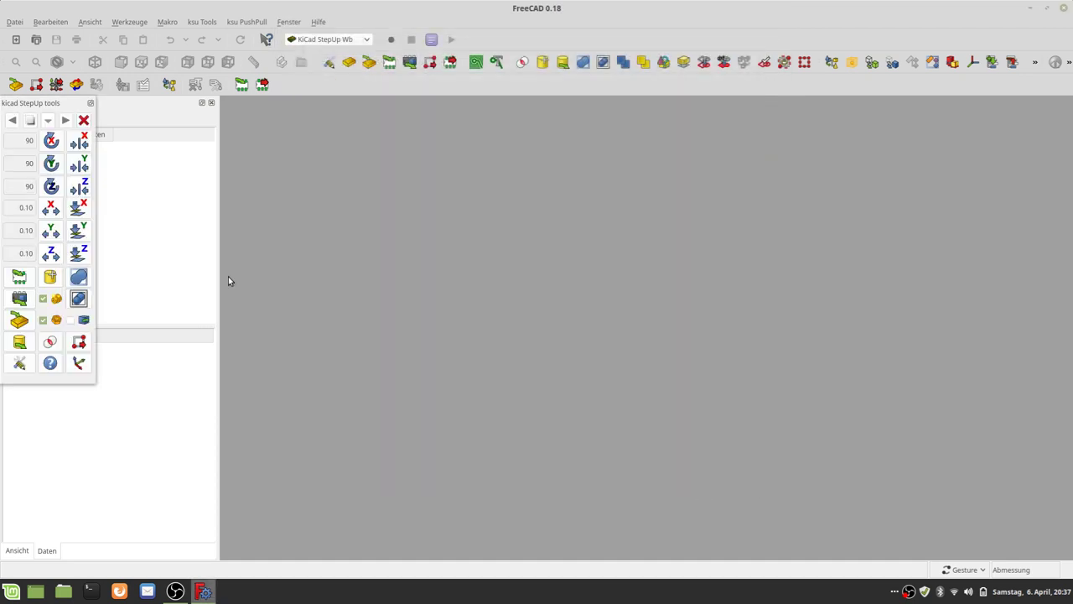
# Switch to KiCad StepUp Wb and load FreeCAD_Tutorial.kicad_pcb with its parts.
pyautogui.click(367, 44)
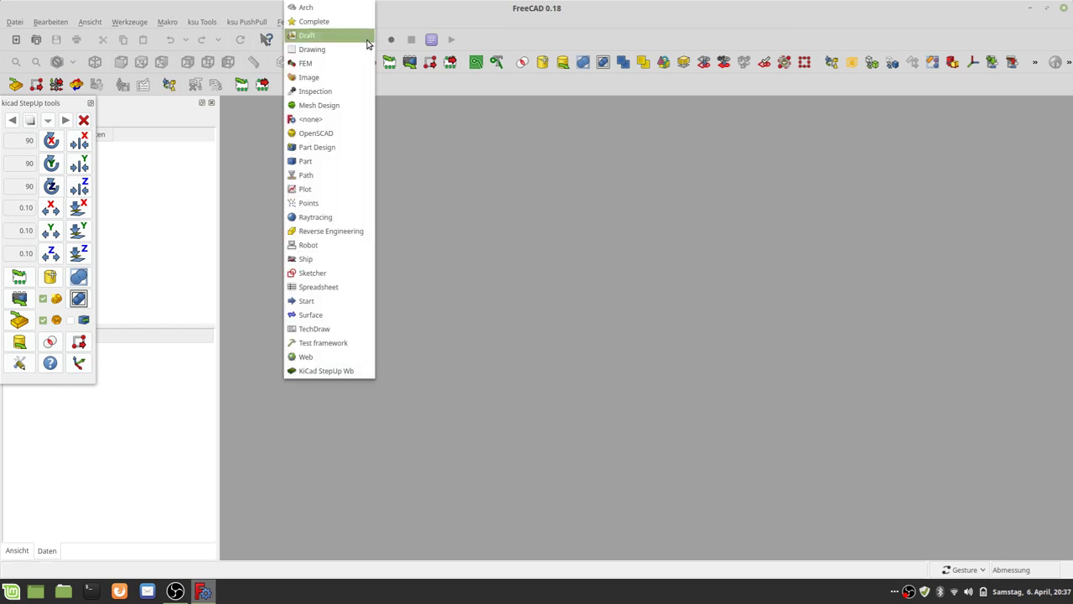
pyautogui.click(330, 370)
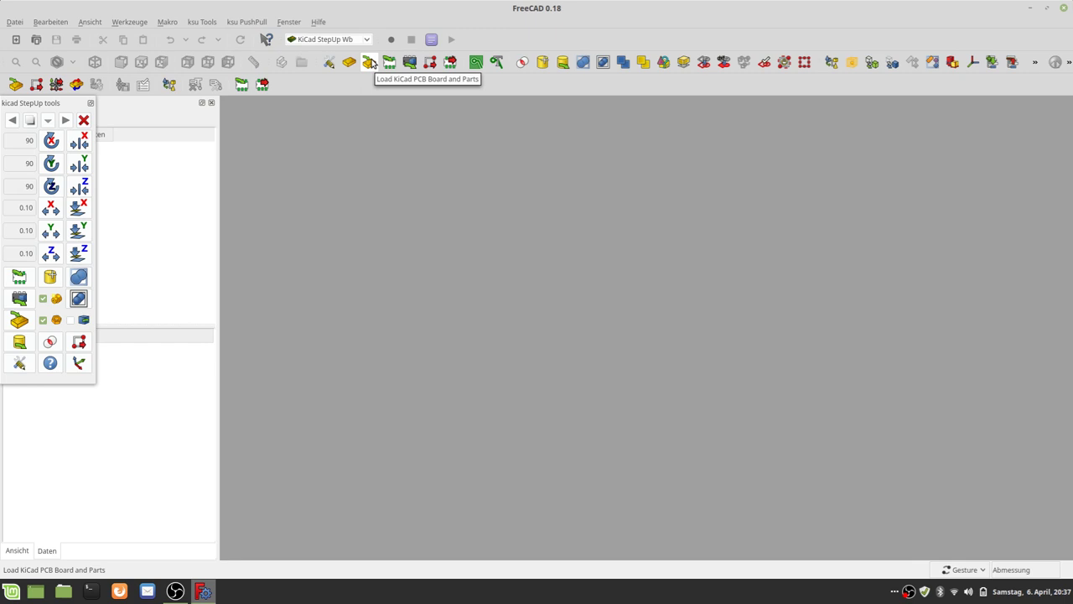
pyautogui.click(370, 64)
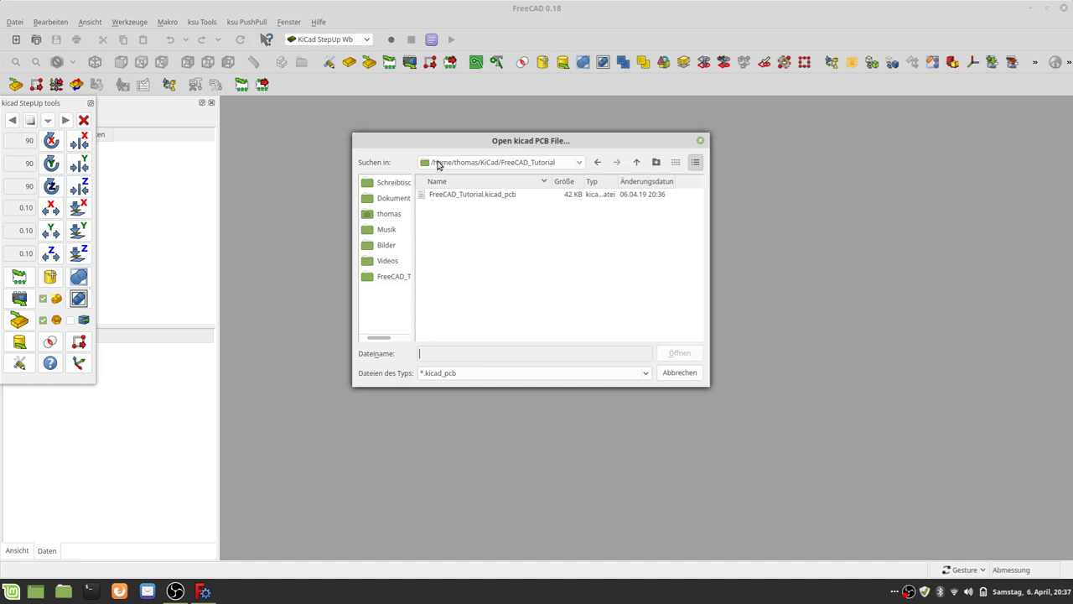
pyautogui.moveTo(702, 385); pyautogui.dragTo(926, 452)
pyautogui.click(504, 167)
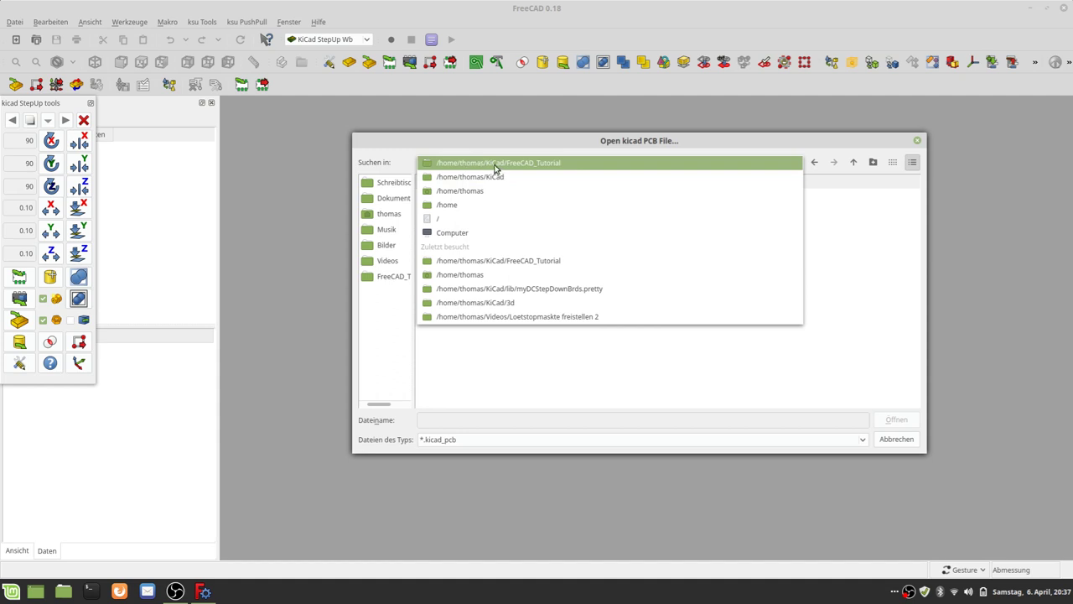
pyautogui.click(529, 167)
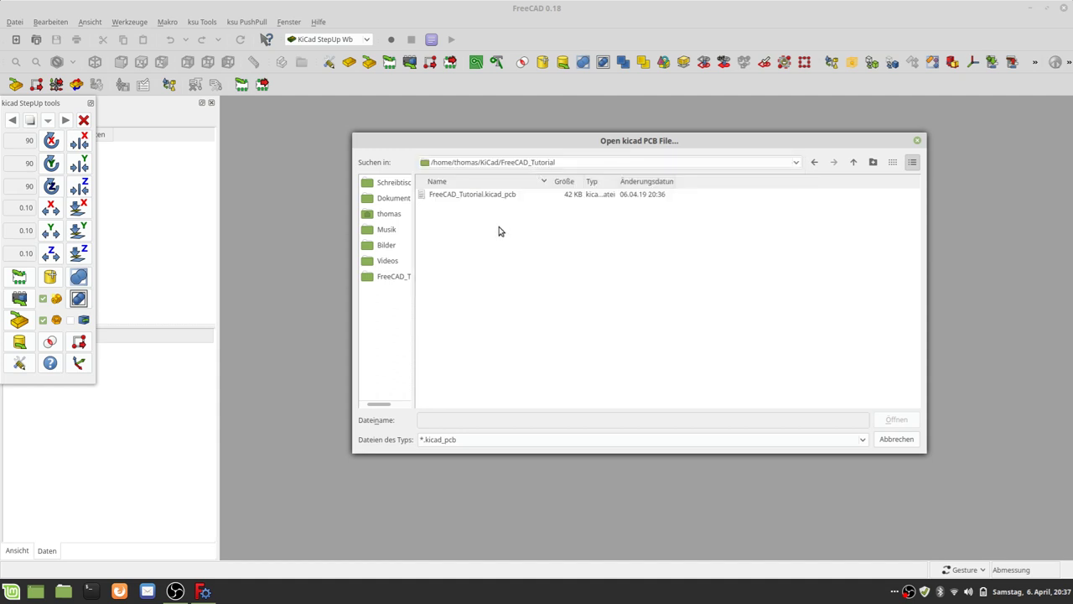
pyautogui.click(498, 200)
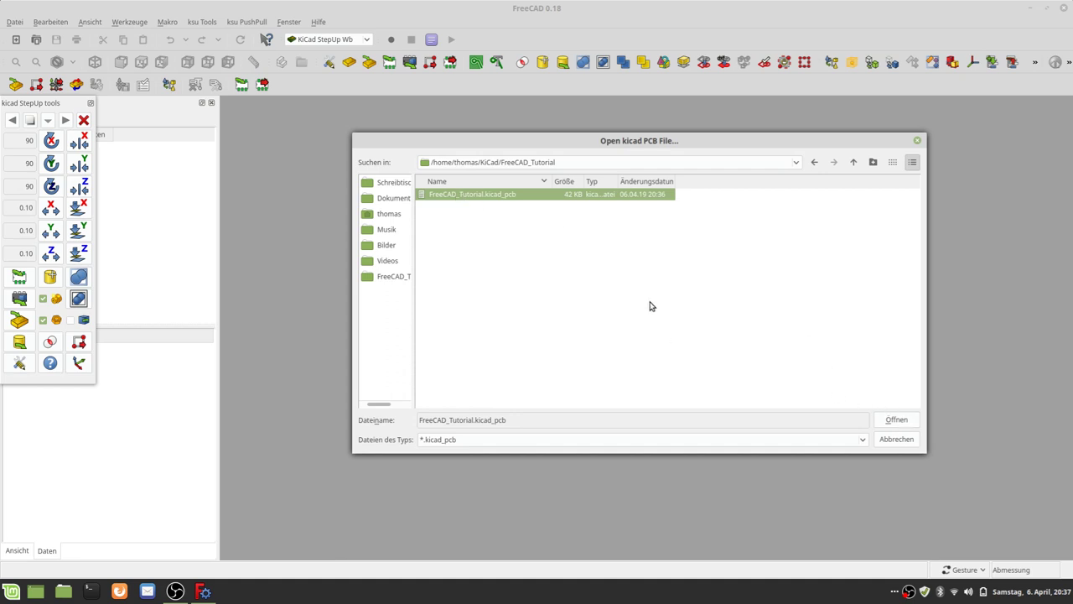
pyautogui.doubleClick(600, 198)
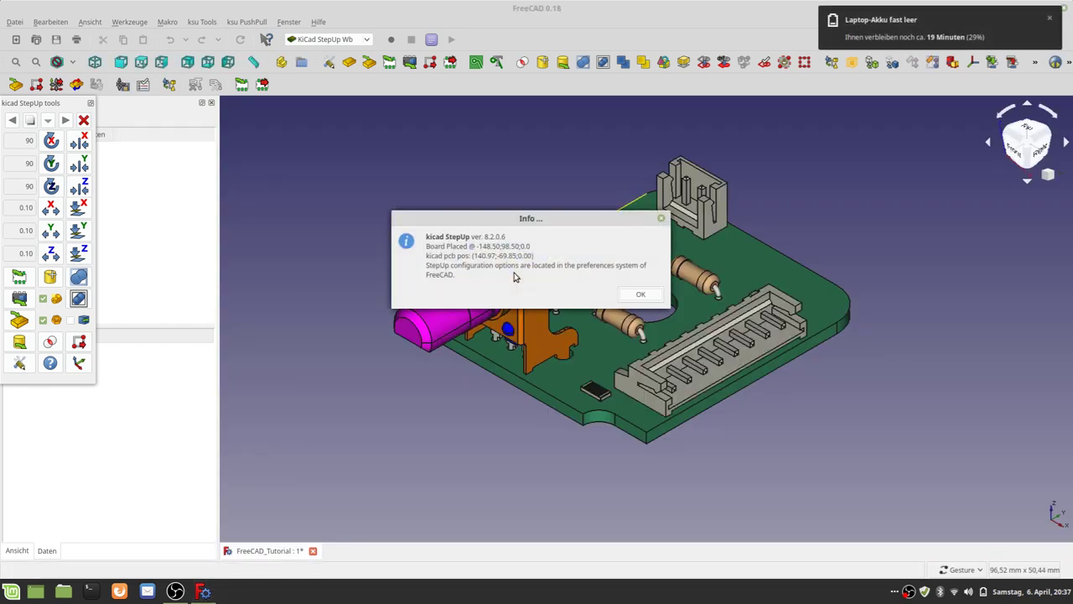
# Move aside and dismiss the StepUp info report, then view the populated board from above.
pyautogui.moveTo(549, 219); pyautogui.dragTo(523, 135)
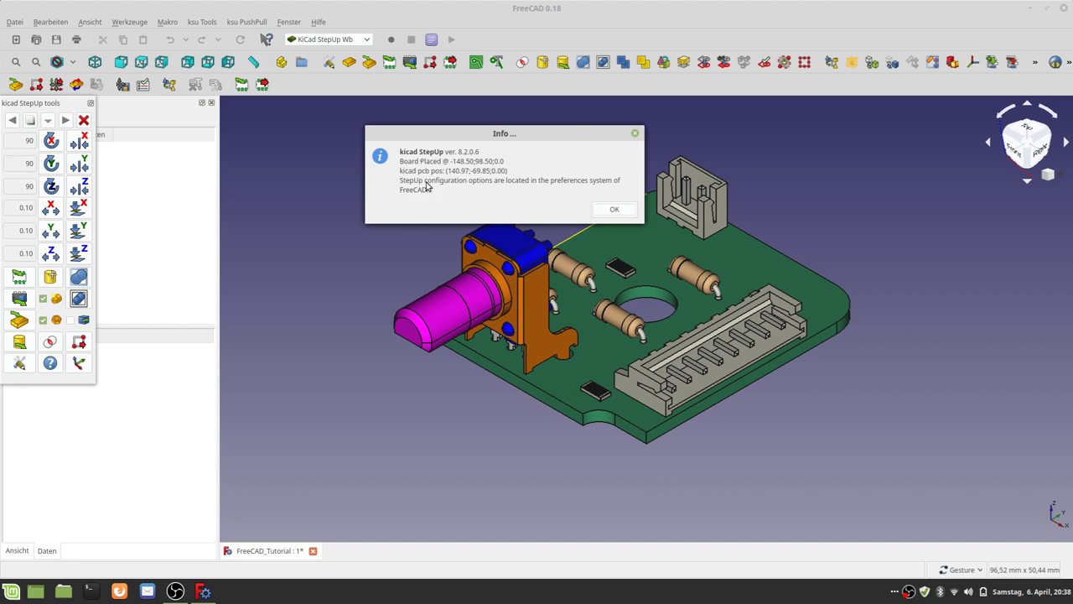
pyautogui.click(613, 214)
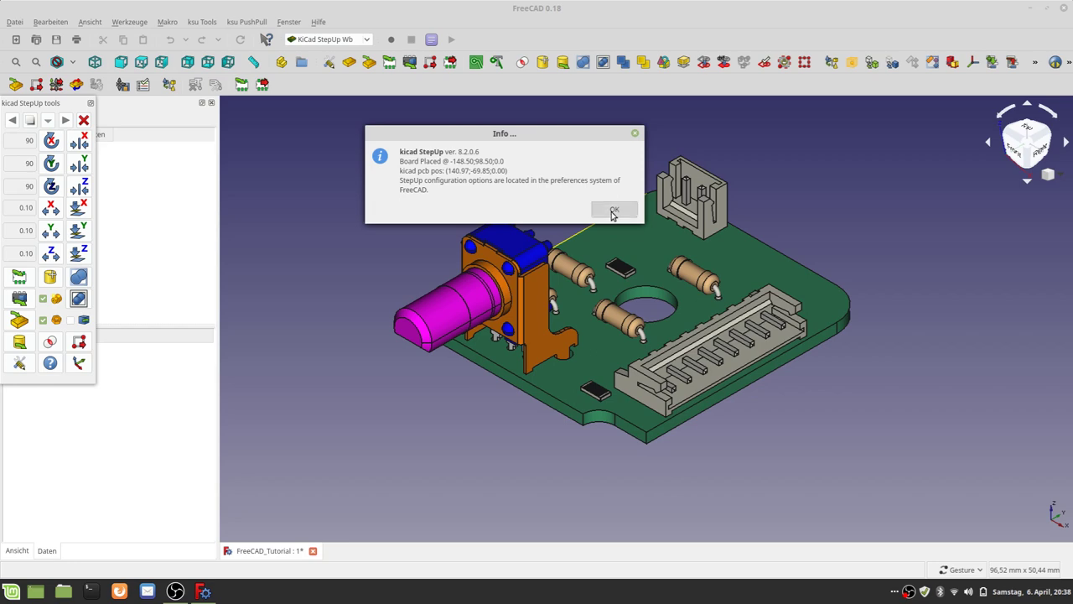
pyautogui.moveTo(613, 225)
pyautogui.mouseDown()
pyautogui.moveTo(466, 357)
pyautogui.moveTo(669, 367)
pyautogui.moveTo(568, 384)
pyautogui.moveTo(635, 207)
pyautogui.mouseUp()
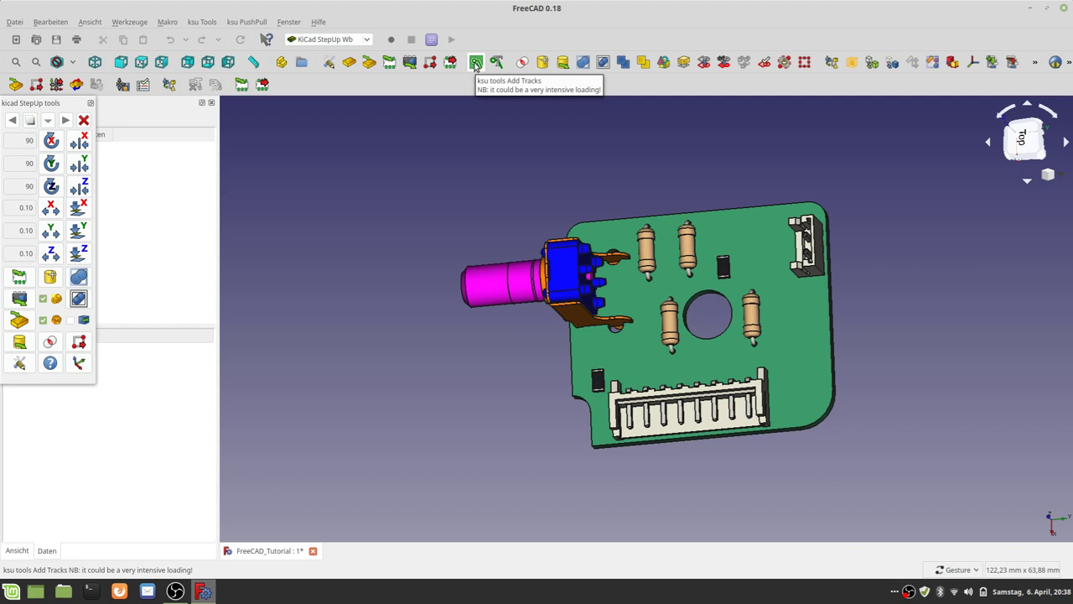
# Load the board's copper tracks from the board file.
pyautogui.click(475, 63)
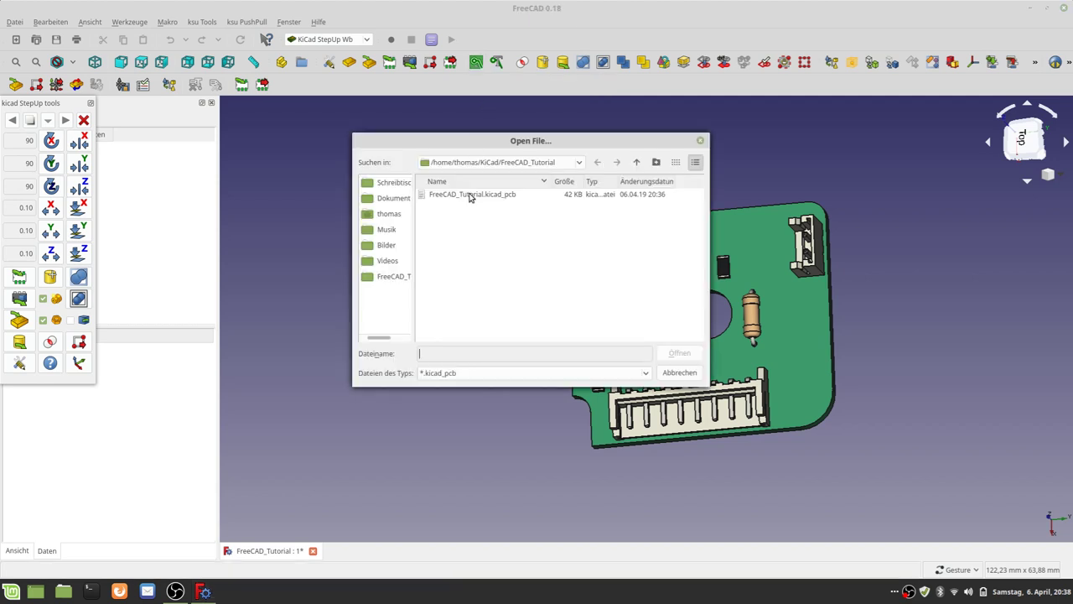
pyautogui.click(470, 195)
pyautogui.click(682, 354)
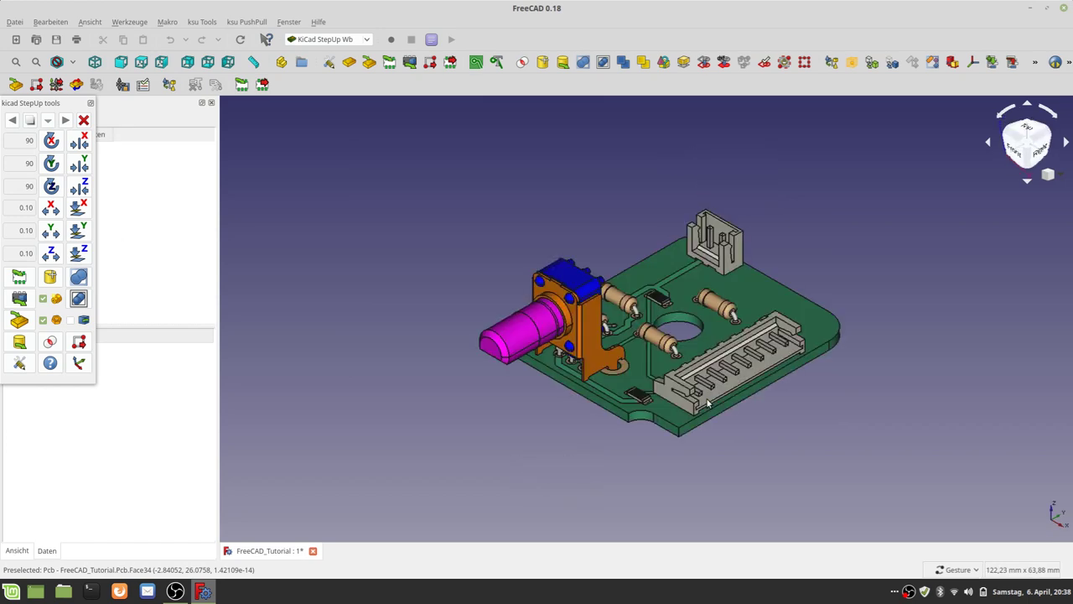
# Select the potentiometer, move the StepUp panel off the tree, and orbit to a side view.
pyautogui.moveTo(707, 404)
pyautogui.mouseDown()
pyautogui.moveTo(596, 177)
pyautogui.moveTo(624, 442)
pyautogui.mouseUp()
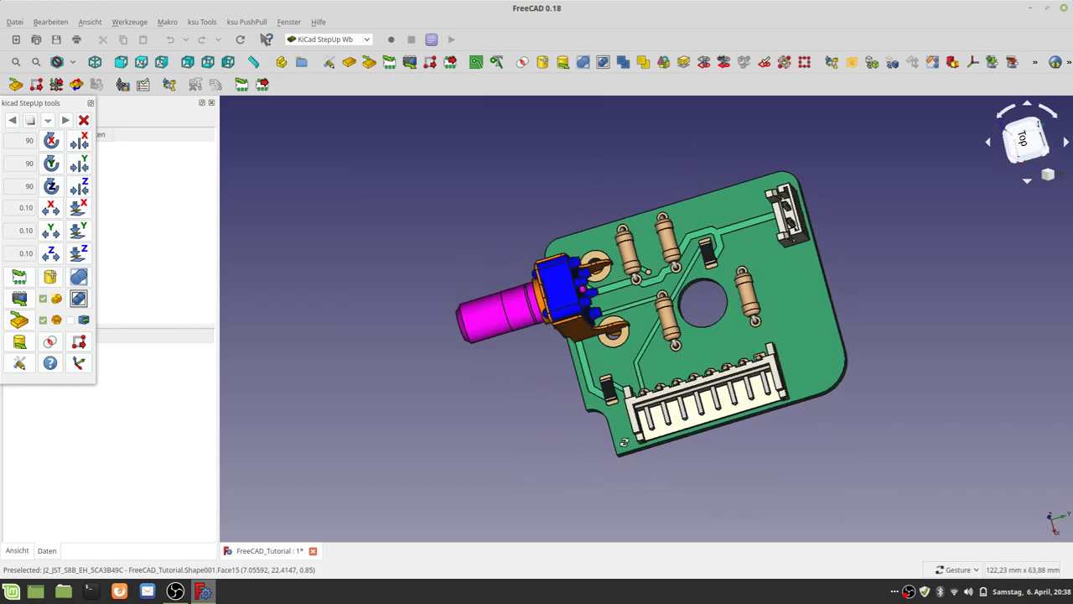
pyautogui.moveTo(482, 318)
pyautogui.mouseDown()
pyautogui.moveTo(467, 286)
pyautogui.moveTo(529, 335)
pyautogui.mouseUp()
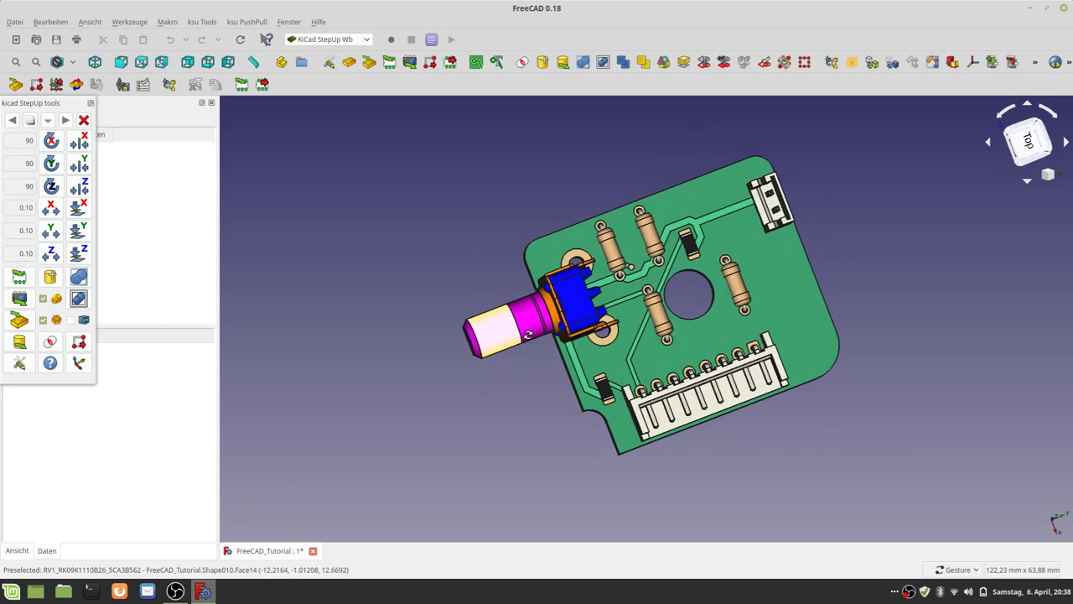
pyautogui.click(575, 308)
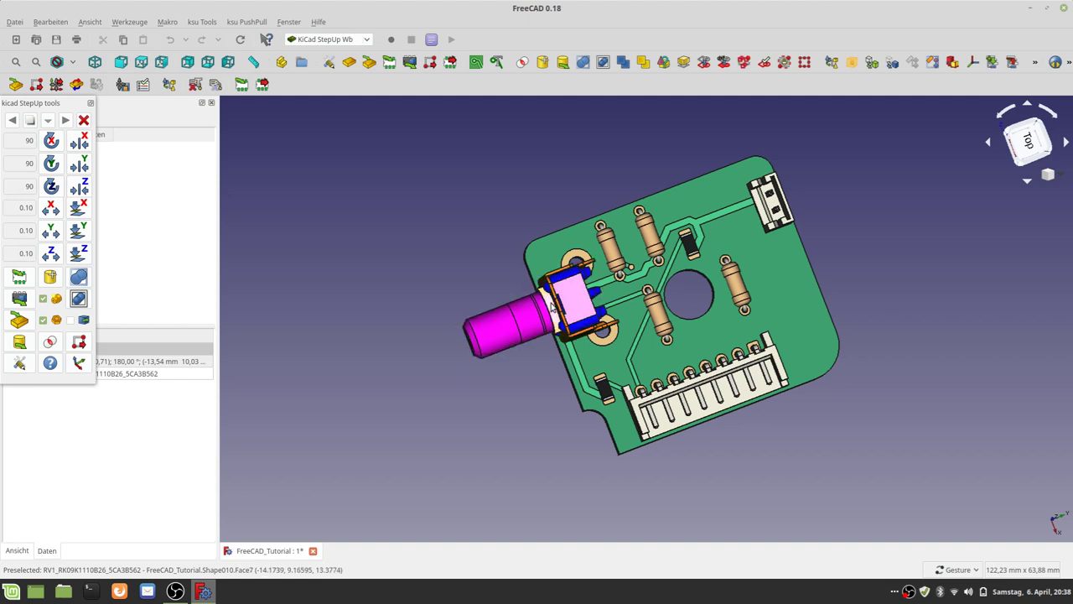
pyautogui.moveTo(49, 104)
pyautogui.mouseDown()
pyautogui.moveTo(119, 161)
pyautogui.moveTo(153, 137)
pyautogui.mouseUp()
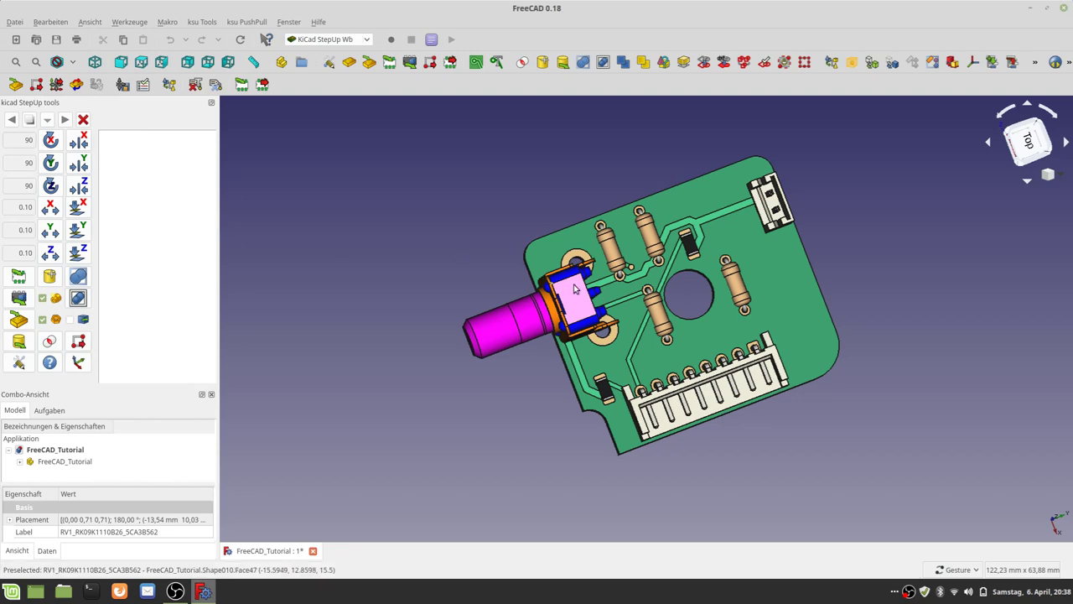
pyautogui.moveTo(525, 318); pyautogui.dragTo(242, 319)
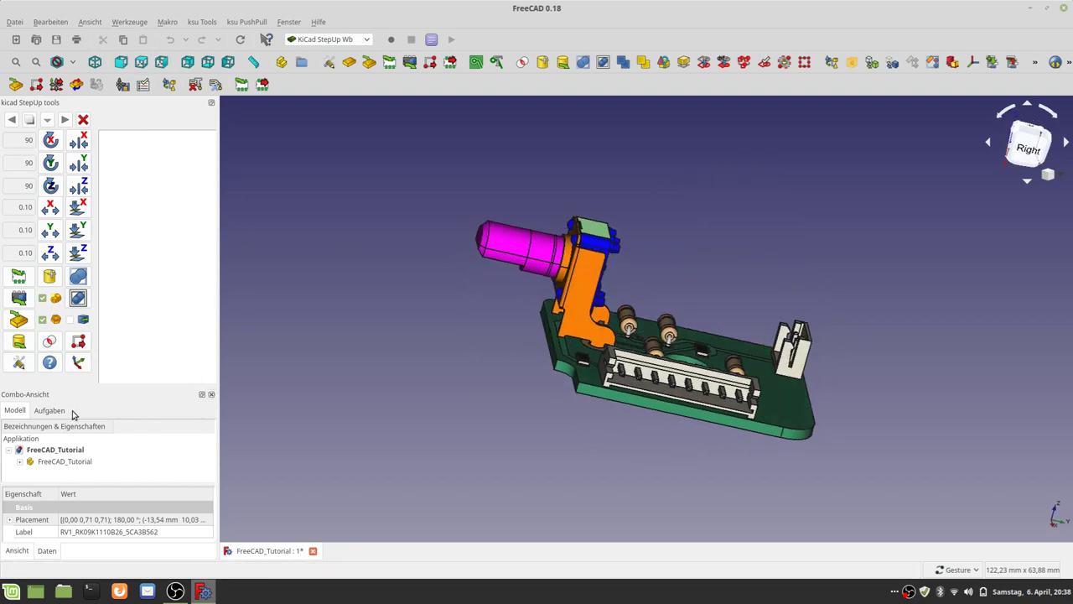
# Answer Nein to the quit prompt, expand FreeCAD_Tutorial, and undock the StepUp tools panel.
pyautogui.click(52, 462)
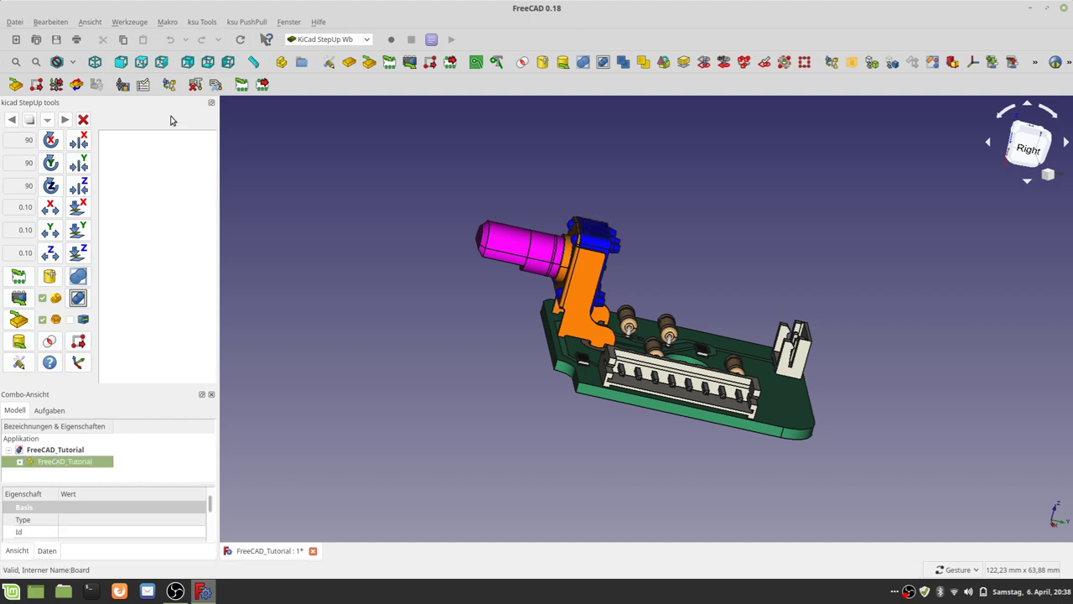
pyautogui.click(83, 119)
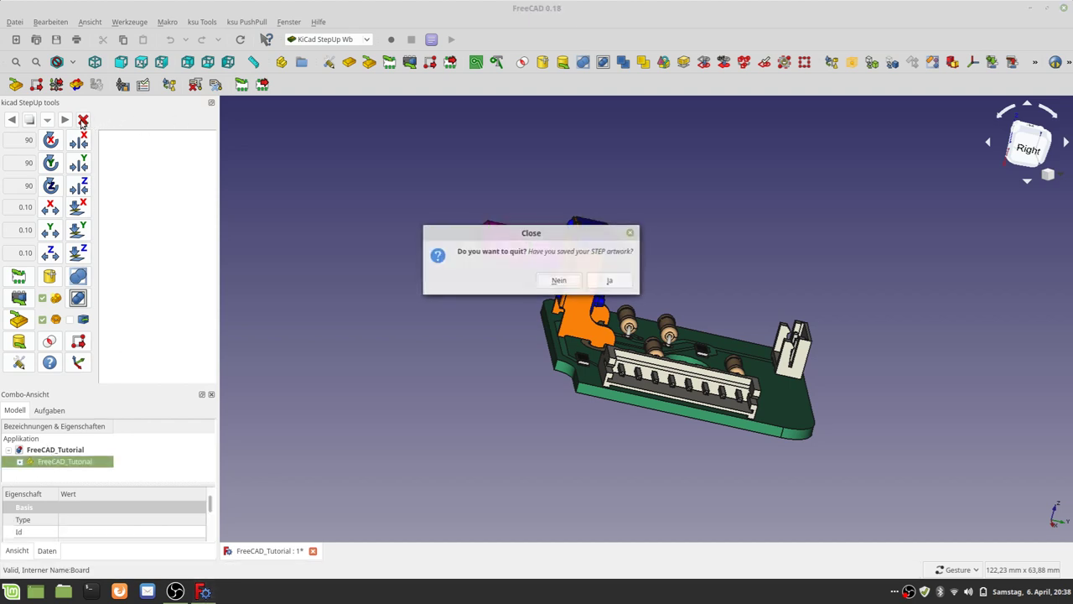
pyautogui.click(560, 282)
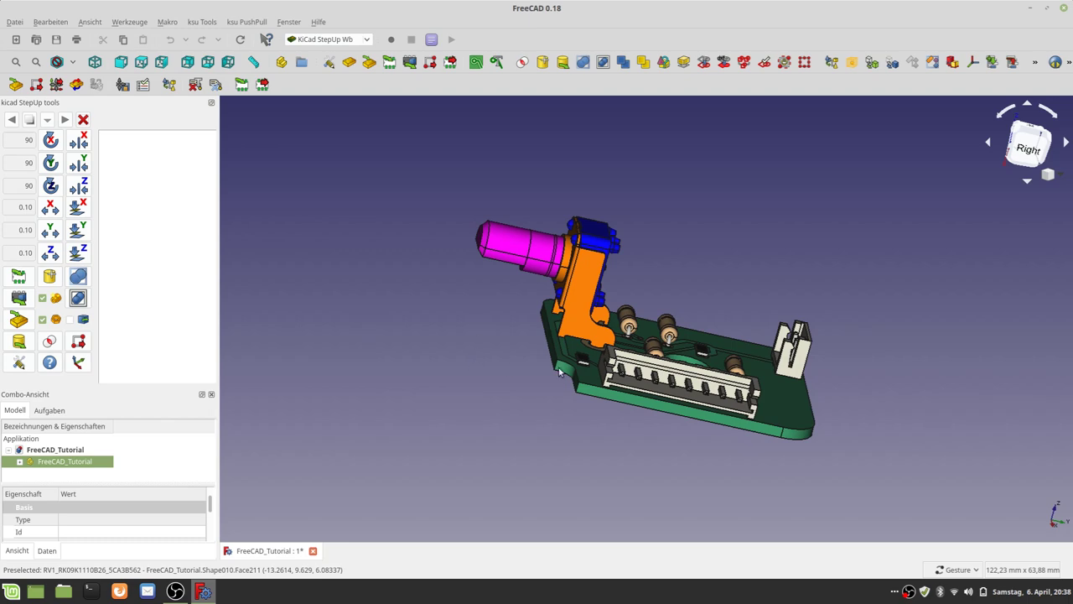
pyautogui.moveTo(560, 372); pyautogui.dragTo(587, 470)
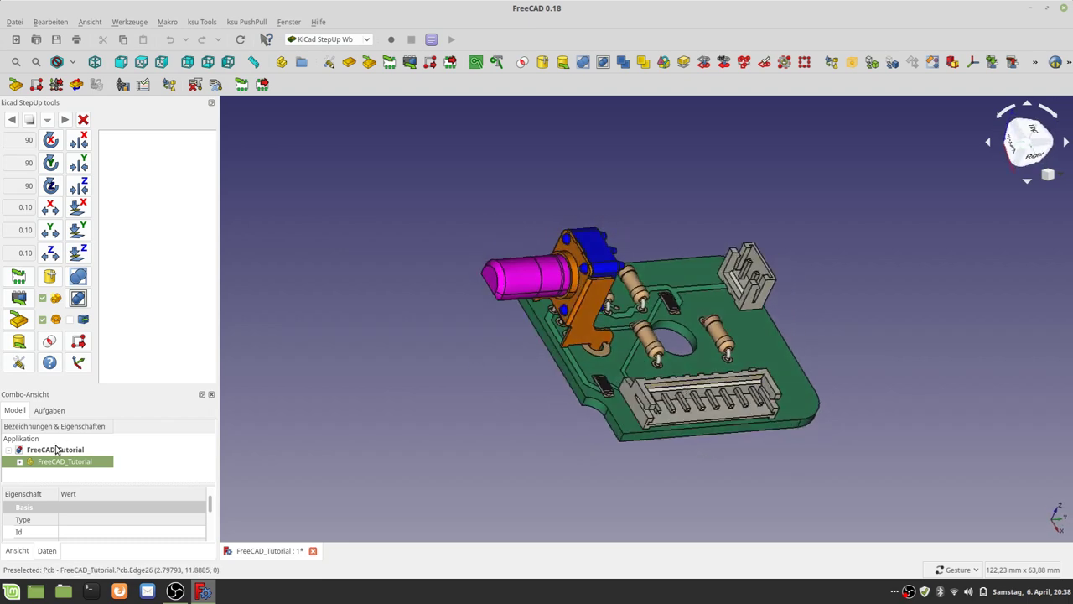
pyautogui.click(19, 462)
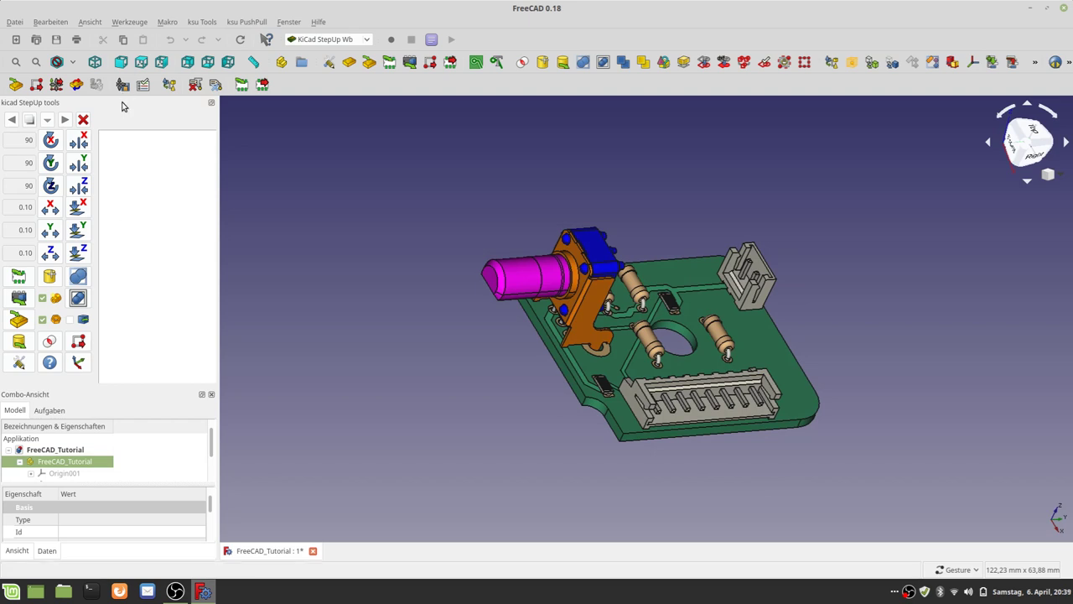
pyautogui.moveTo(122, 105); pyautogui.dragTo(1014, 22)
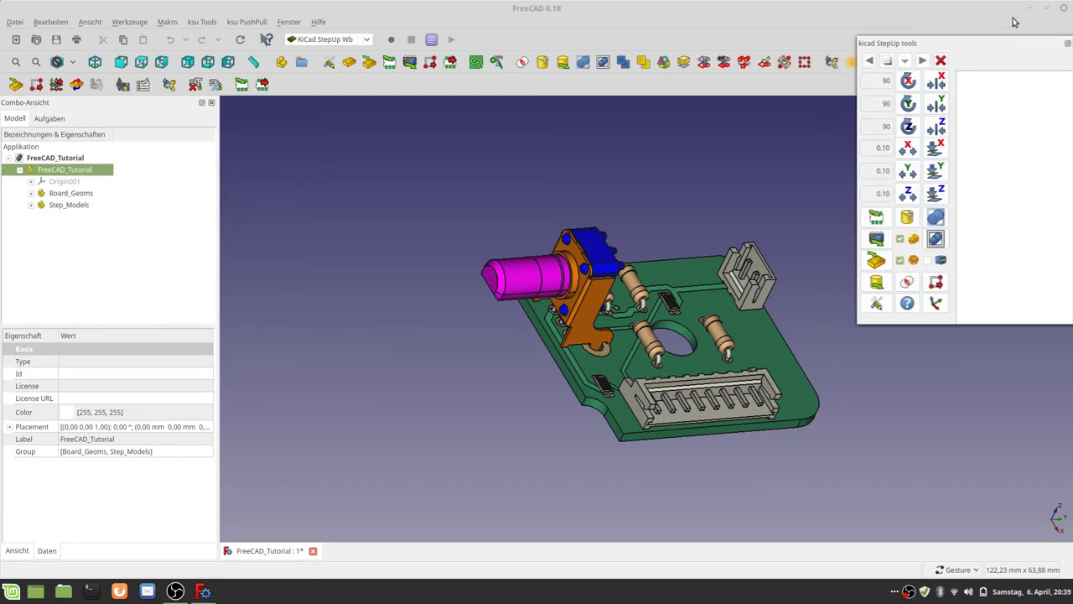
# Expand Origin001, Board_Geoms, Step_Models and Top, then select J1, J2 and RV1.
pyautogui.click(31, 181)
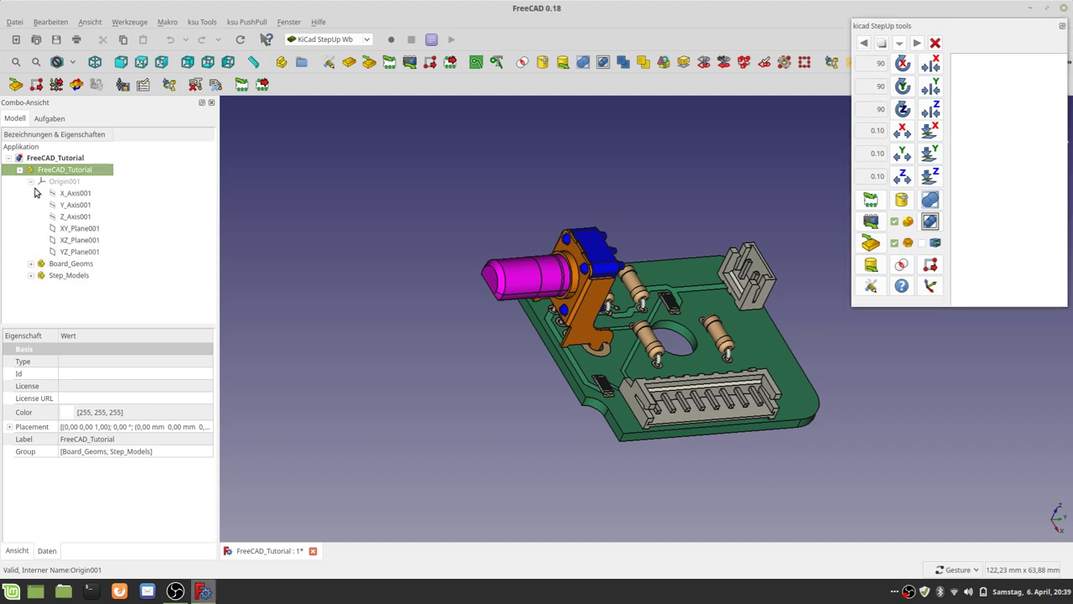
pyautogui.click(31, 264)
pyautogui.scroll(-1, 31, 276)
pyautogui.click(31, 311)
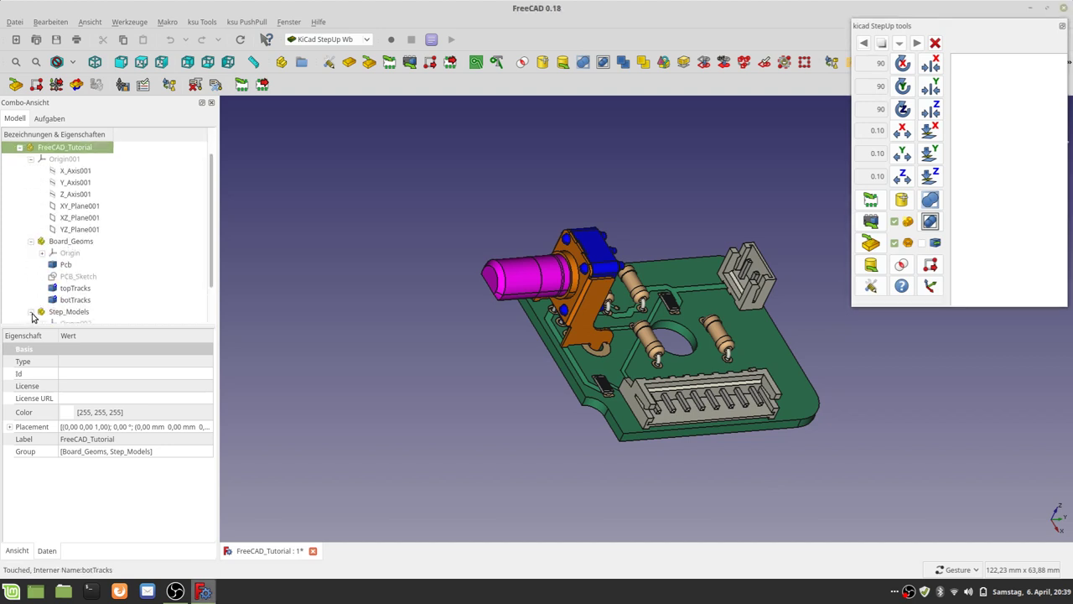
pyautogui.scroll(-1, 143, 292)
pyautogui.click(59, 302)
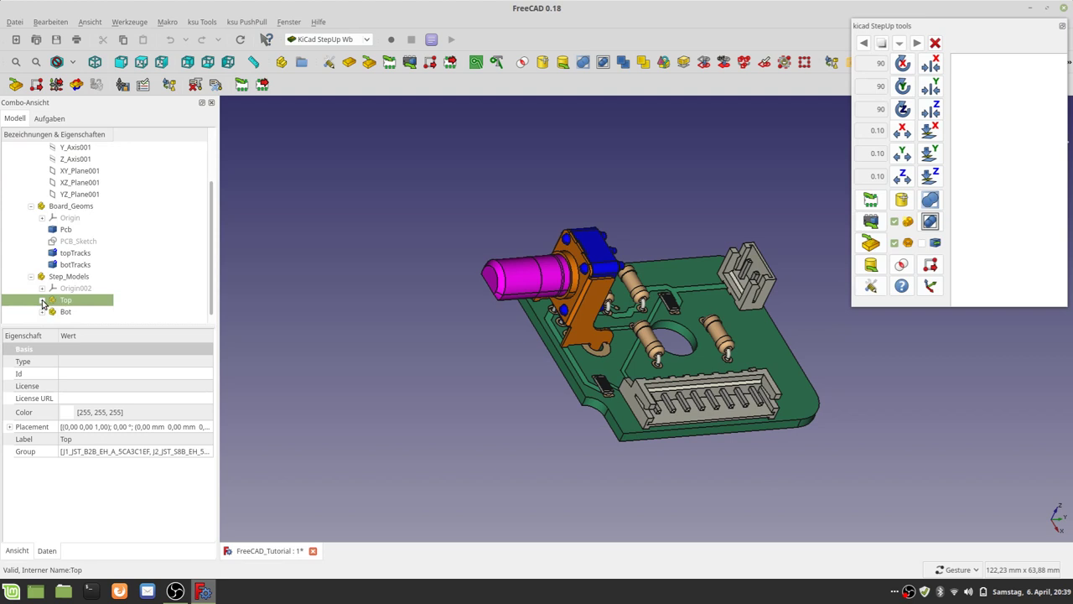
pyautogui.click(42, 304)
pyautogui.click(79, 311)
pyautogui.scroll(-4, 83, 307)
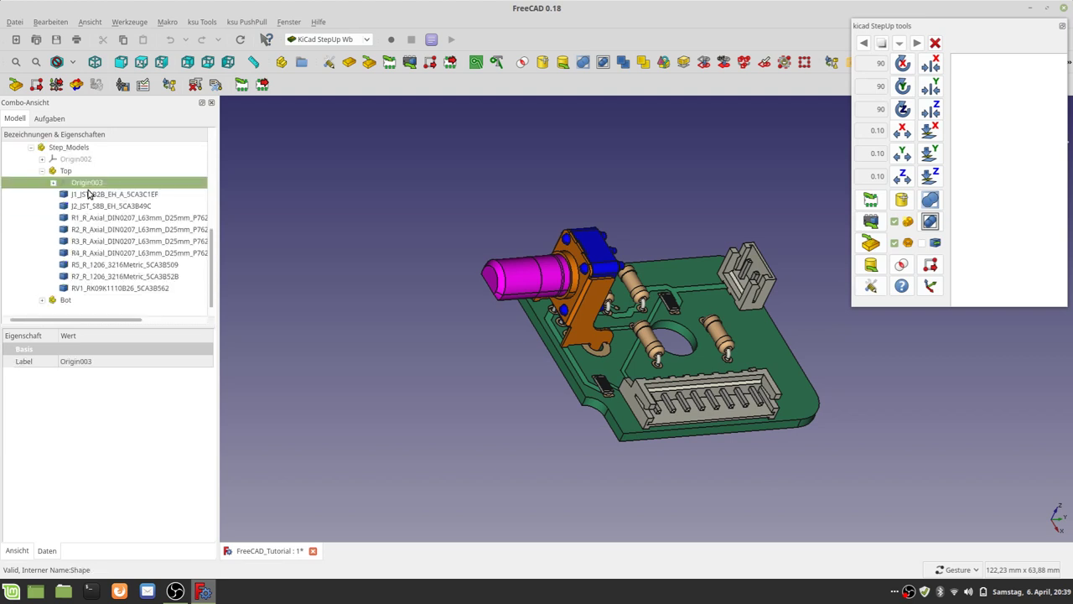
pyautogui.click(89, 193)
pyautogui.click(94, 205)
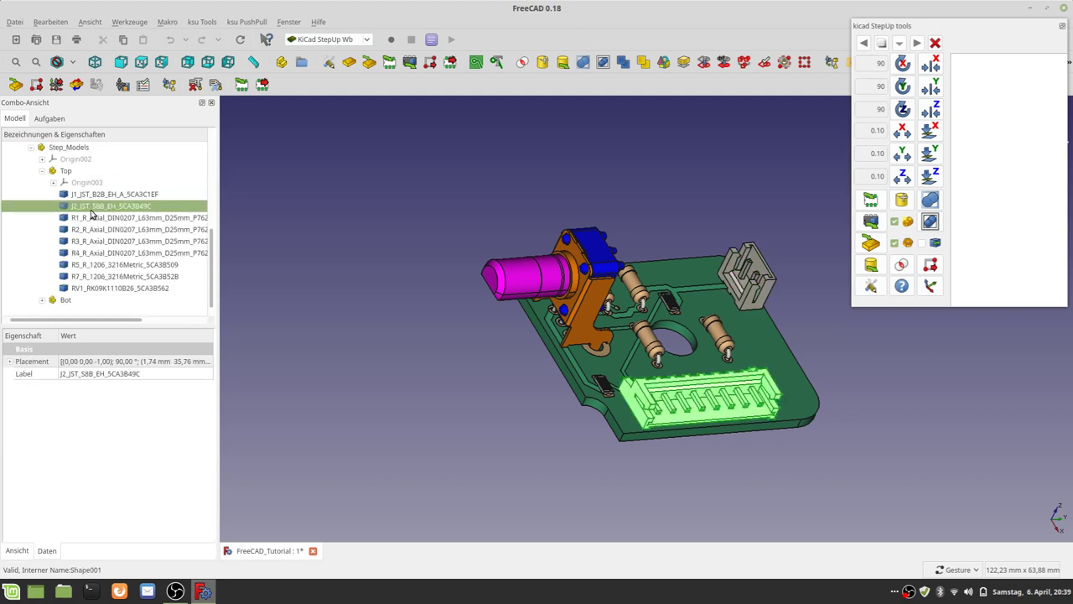
pyautogui.click(95, 288)
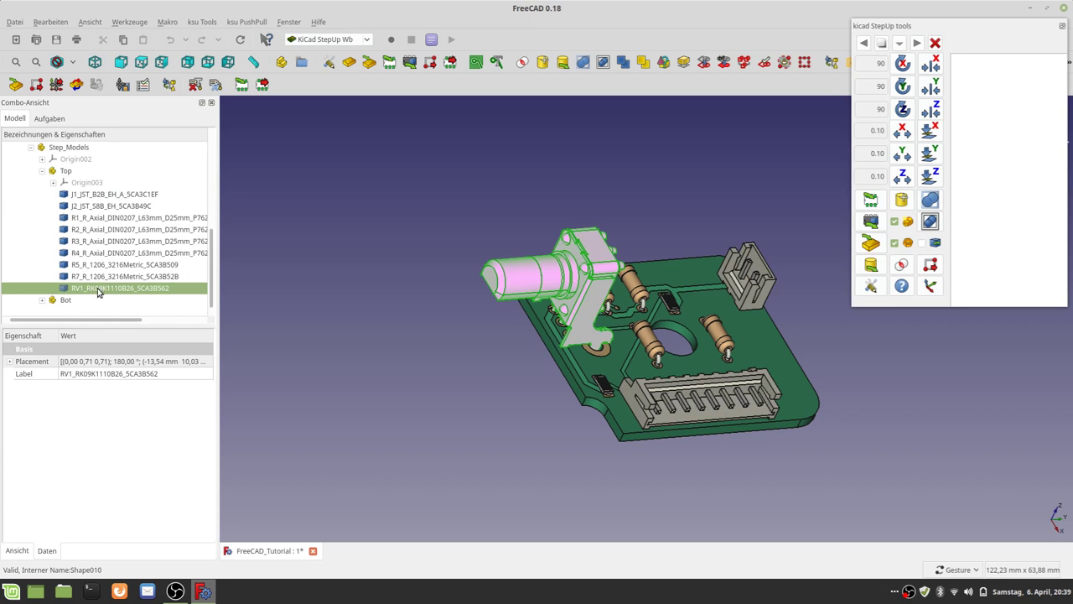
# Open and close RV1's transform without moving it, then re-expand the Top group.
pyautogui.doubleClick(98, 288)
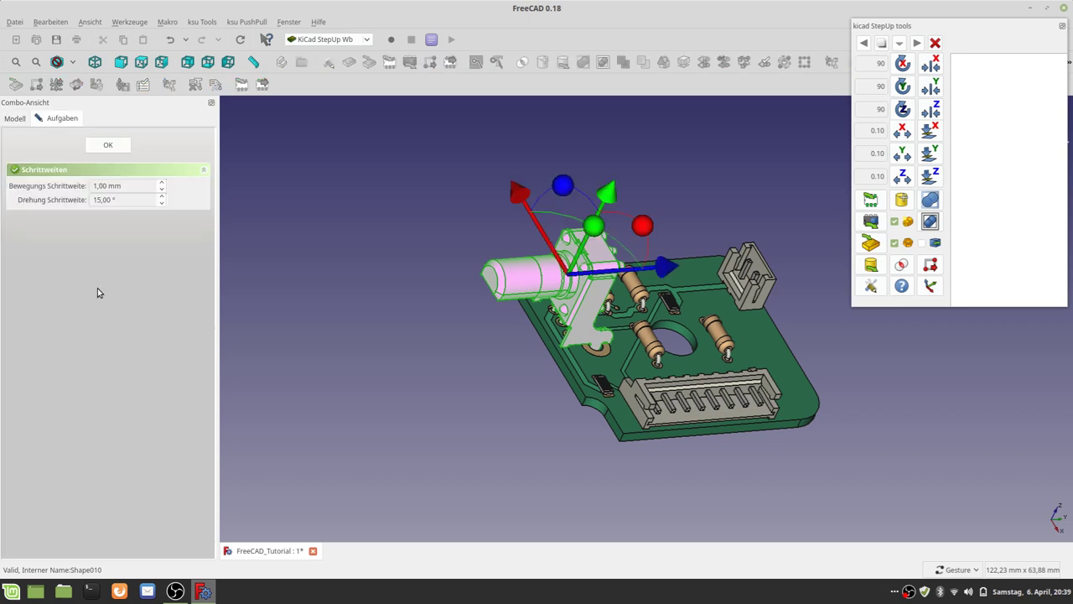
pyautogui.click(102, 148)
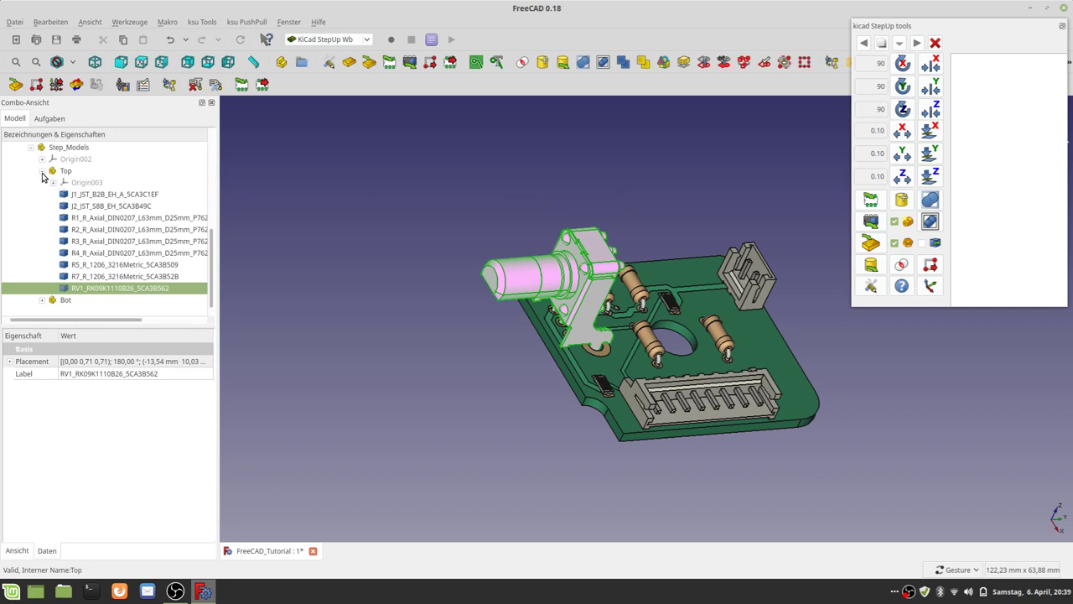
pyautogui.click(42, 171)
pyautogui.click(65, 300)
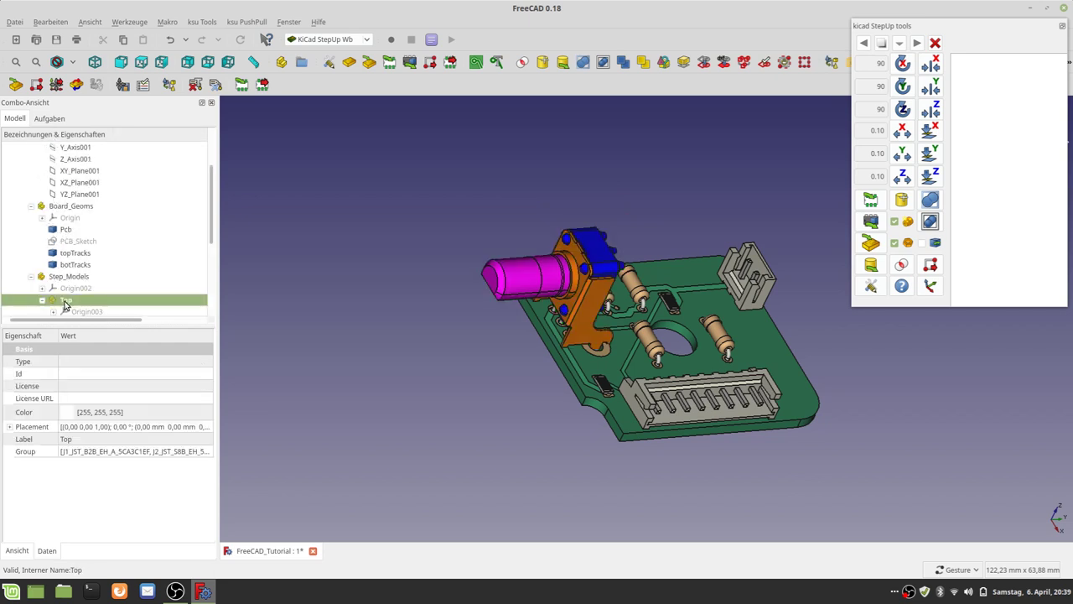
pyautogui.press('Right')
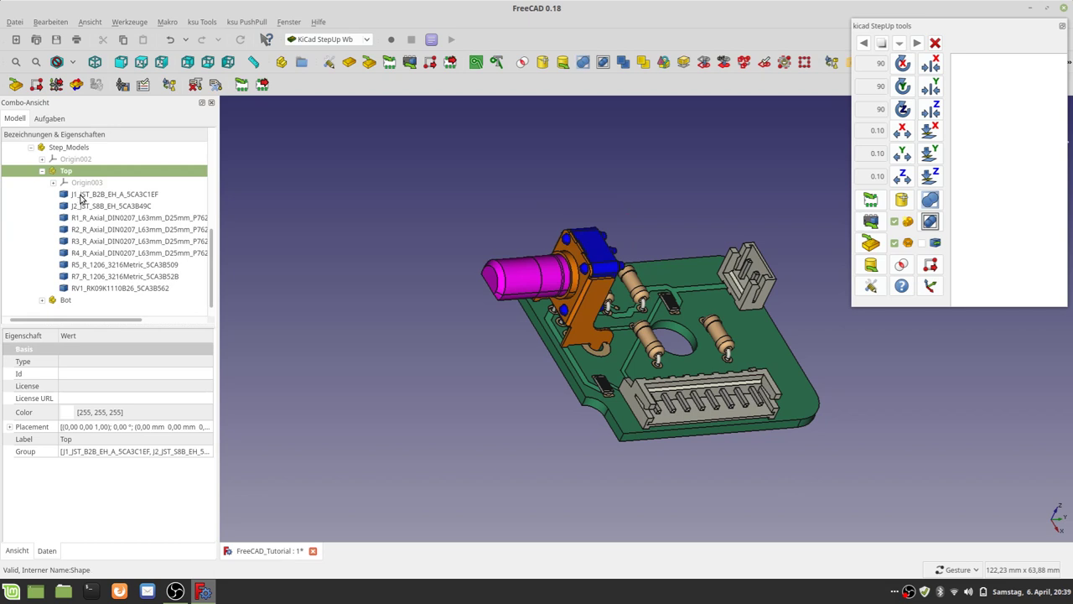
# Check the J1, R2, R3 and R7 models, then reopen the transform on RV1_RK09K1110B26.
pyautogui.click(81, 195)
pyautogui.click(87, 228)
pyautogui.click(87, 251)
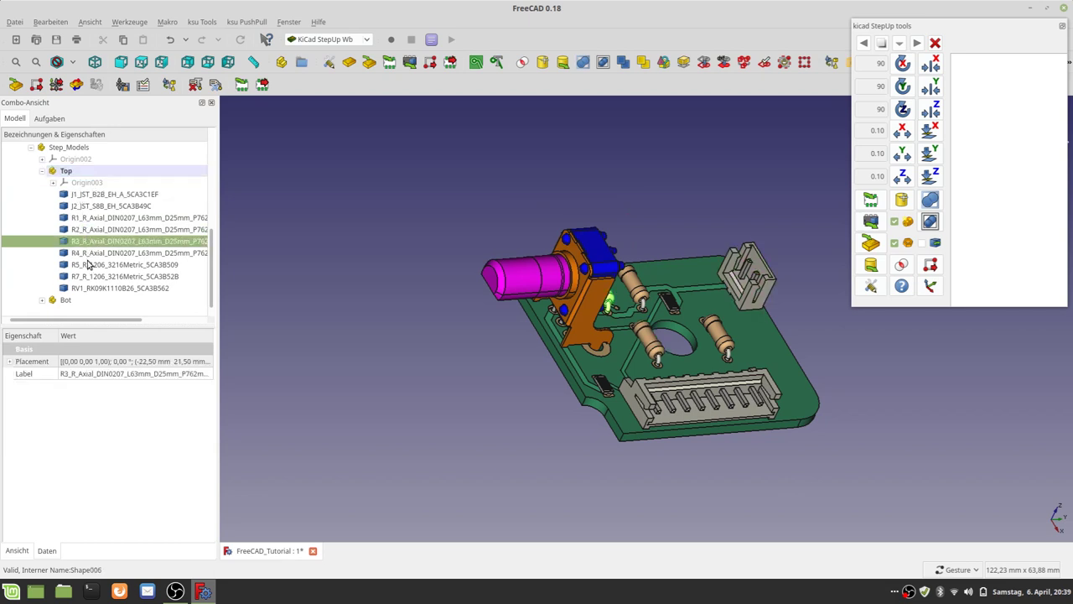
pyautogui.click(92, 290)
pyautogui.click(95, 277)
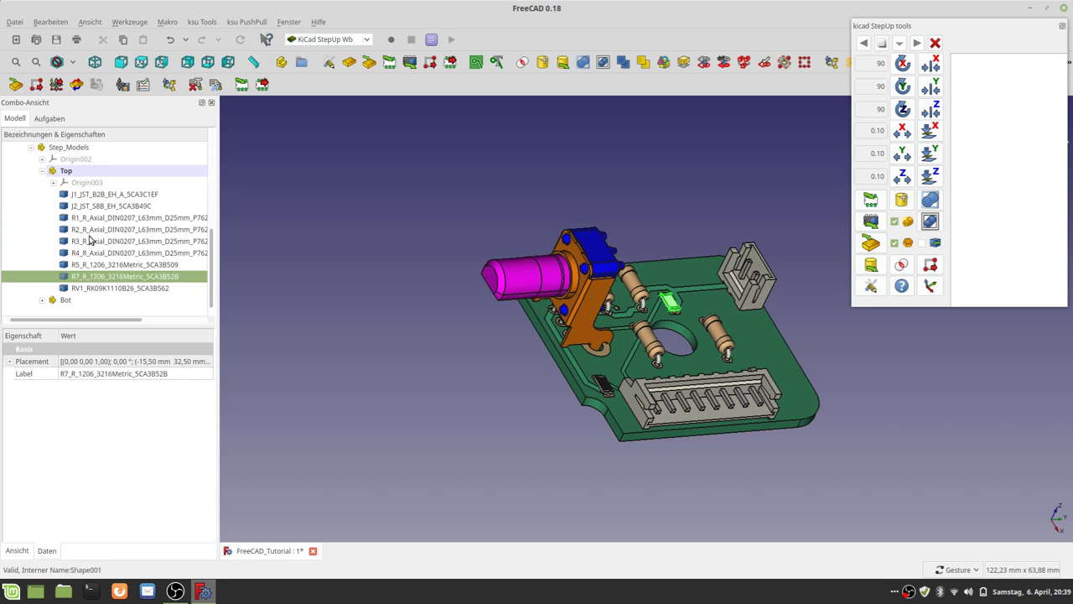
pyautogui.click(94, 289)
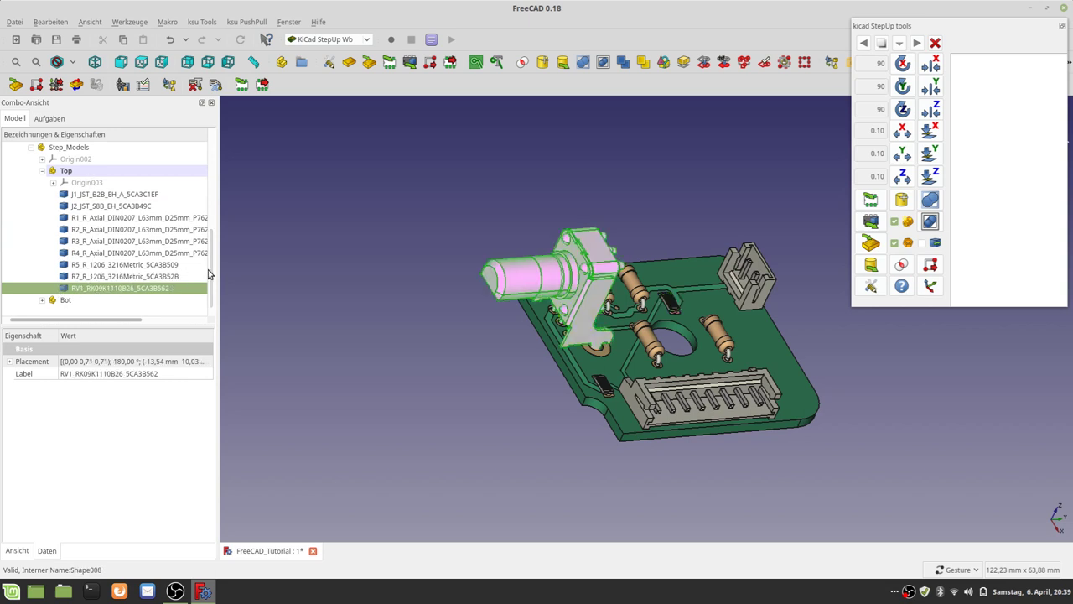
pyautogui.doubleClick(93, 290)
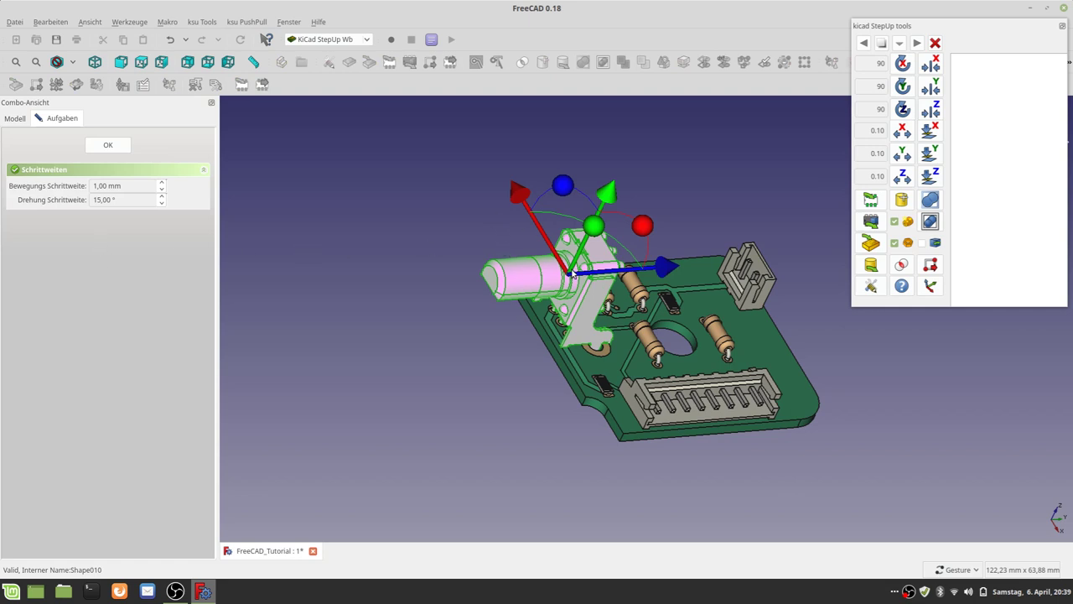
# From a top view, slide RV1 about 12 mm along the left edge, fine-tuning by 1 mm.
pyautogui.moveTo(572, 276)
pyautogui.mouseDown()
pyautogui.moveTo(511, 206)
pyautogui.moveTo(504, 155)
pyautogui.moveTo(551, 233)
pyautogui.moveTo(544, 178)
pyautogui.moveTo(528, 200)
pyautogui.mouseUp()
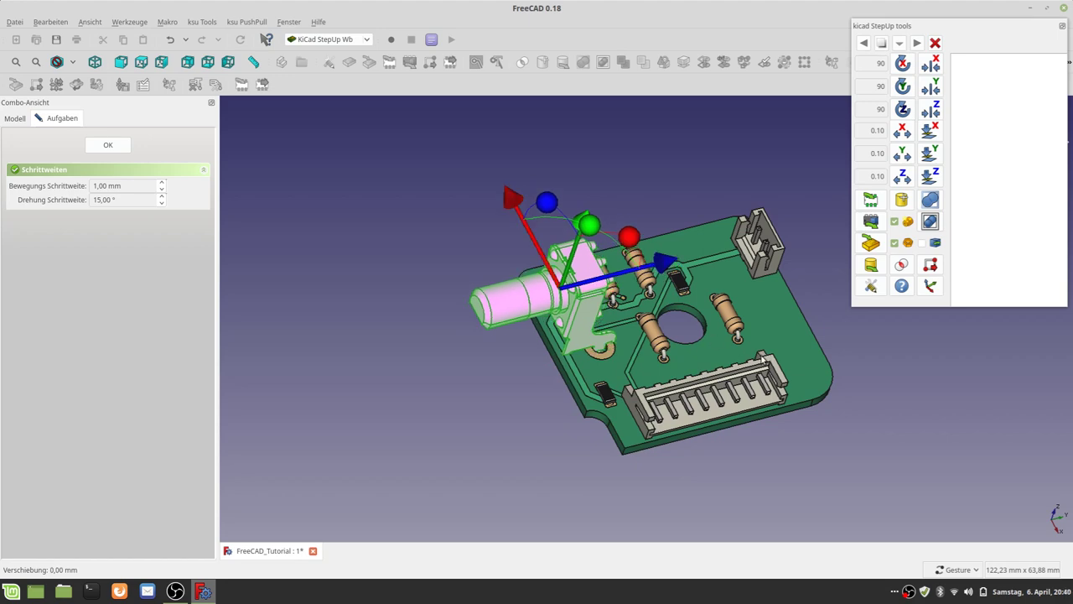
pyautogui.moveTo(765, 359)
pyautogui.mouseDown()
pyautogui.moveTo(573, 323)
pyautogui.moveTo(710, 428)
pyautogui.mouseUp()
pyautogui.moveTo(575, 317)
pyautogui.mouseDown()
pyautogui.moveTo(553, 305)
pyautogui.moveTo(577, 351)
pyautogui.moveTo(581, 295)
pyautogui.moveTo(606, 376)
pyautogui.moveTo(617, 323)
pyautogui.moveTo(646, 379)
pyautogui.mouseUp()
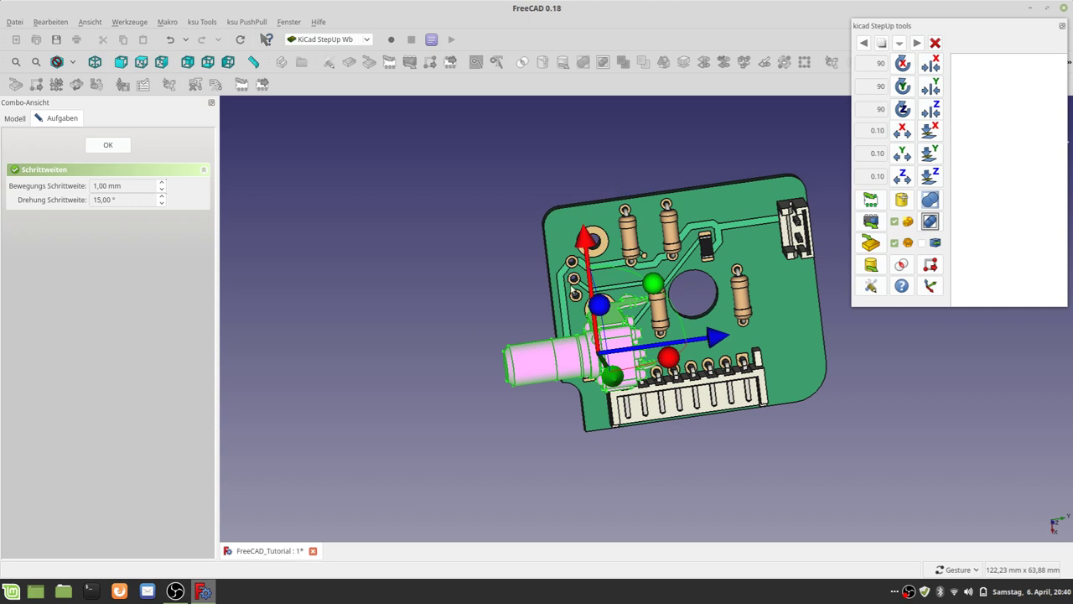
pyautogui.moveTo(616, 378); pyautogui.dragTo(578, 317)
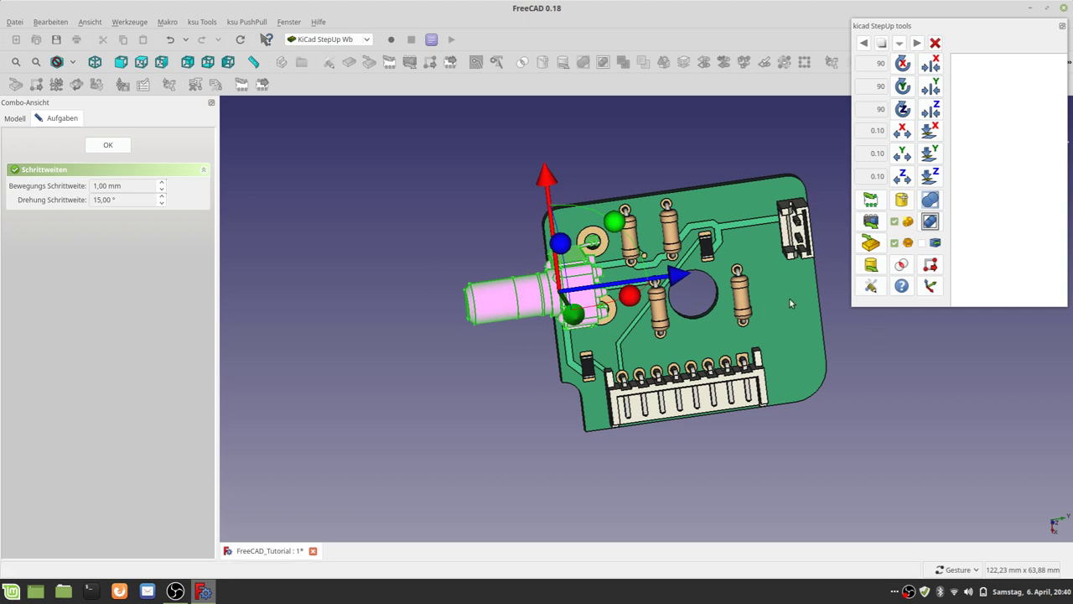
pyautogui.moveTo(574, 314); pyautogui.dragTo(577, 318)
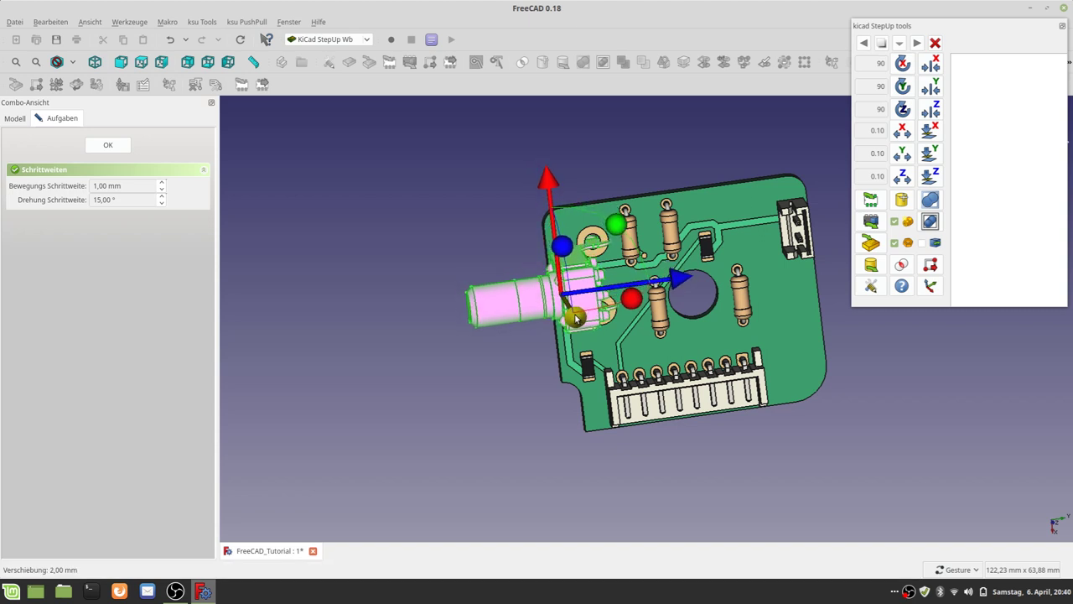